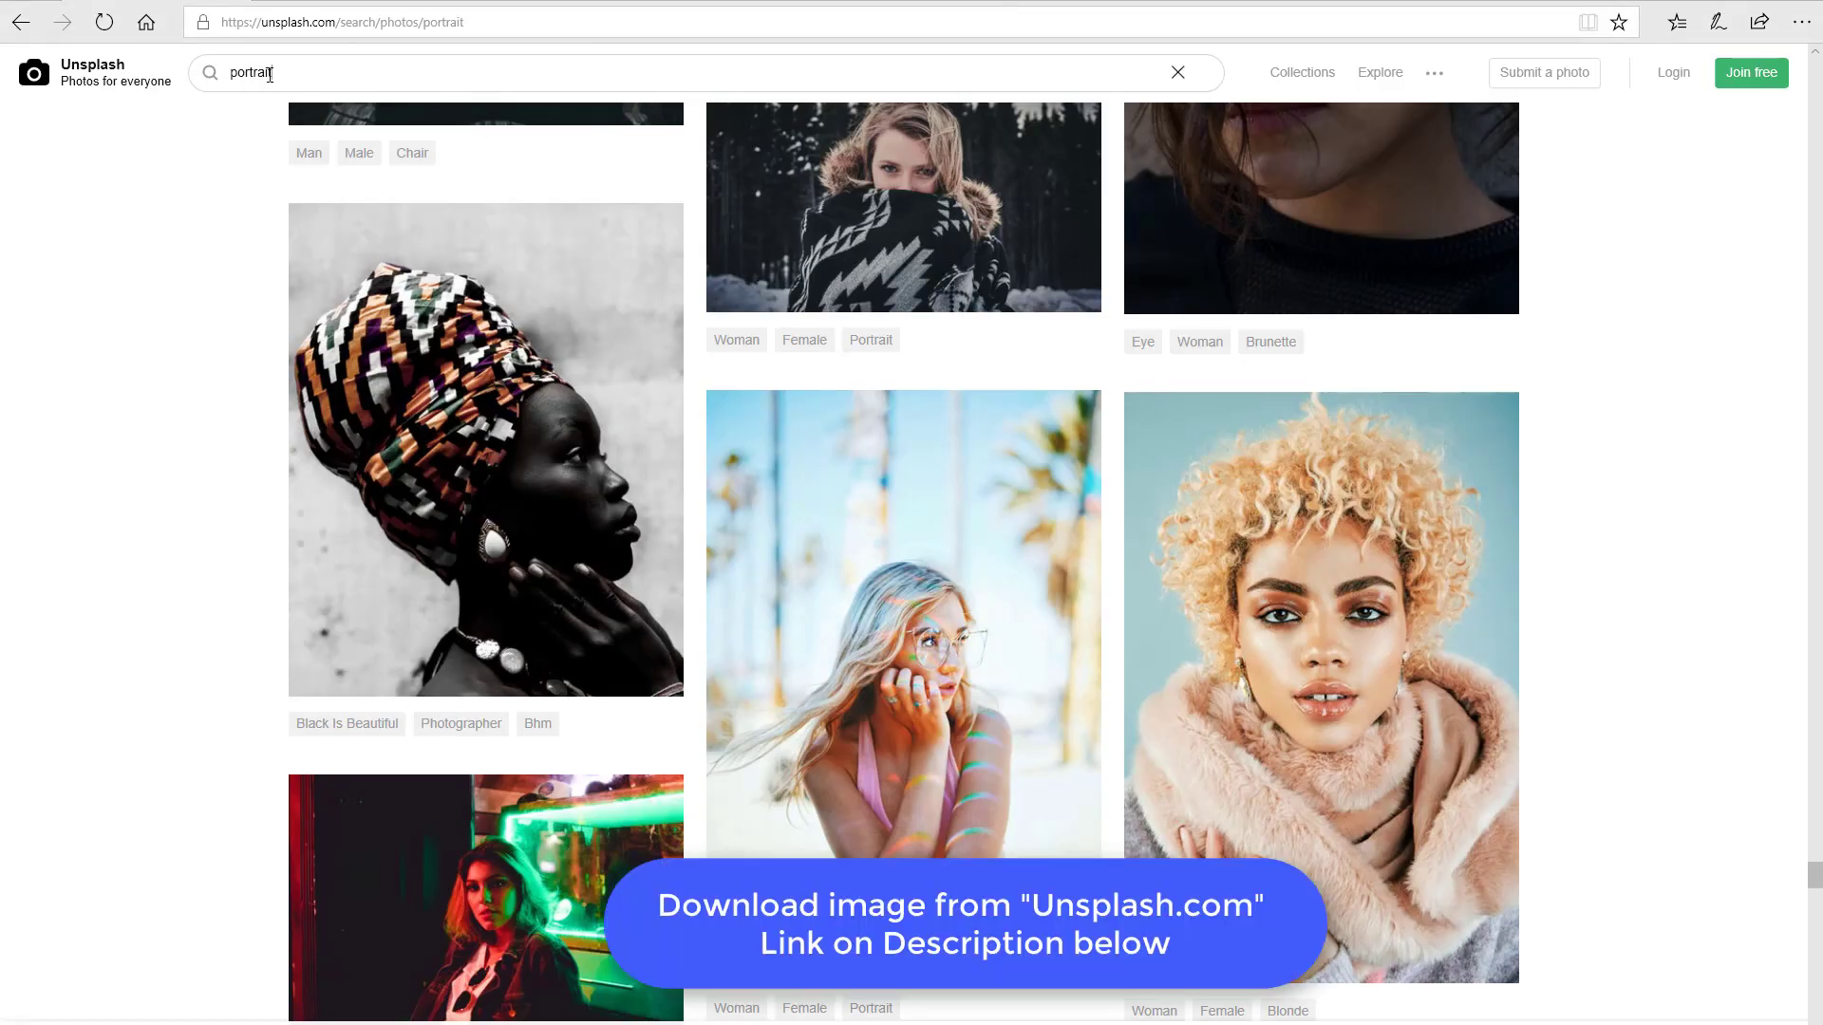
Open the black-and-white headwrap portrait from Unsplash's 'portrait' results in its enlarged view.
double_click(251, 73)
left_click(259, 74)
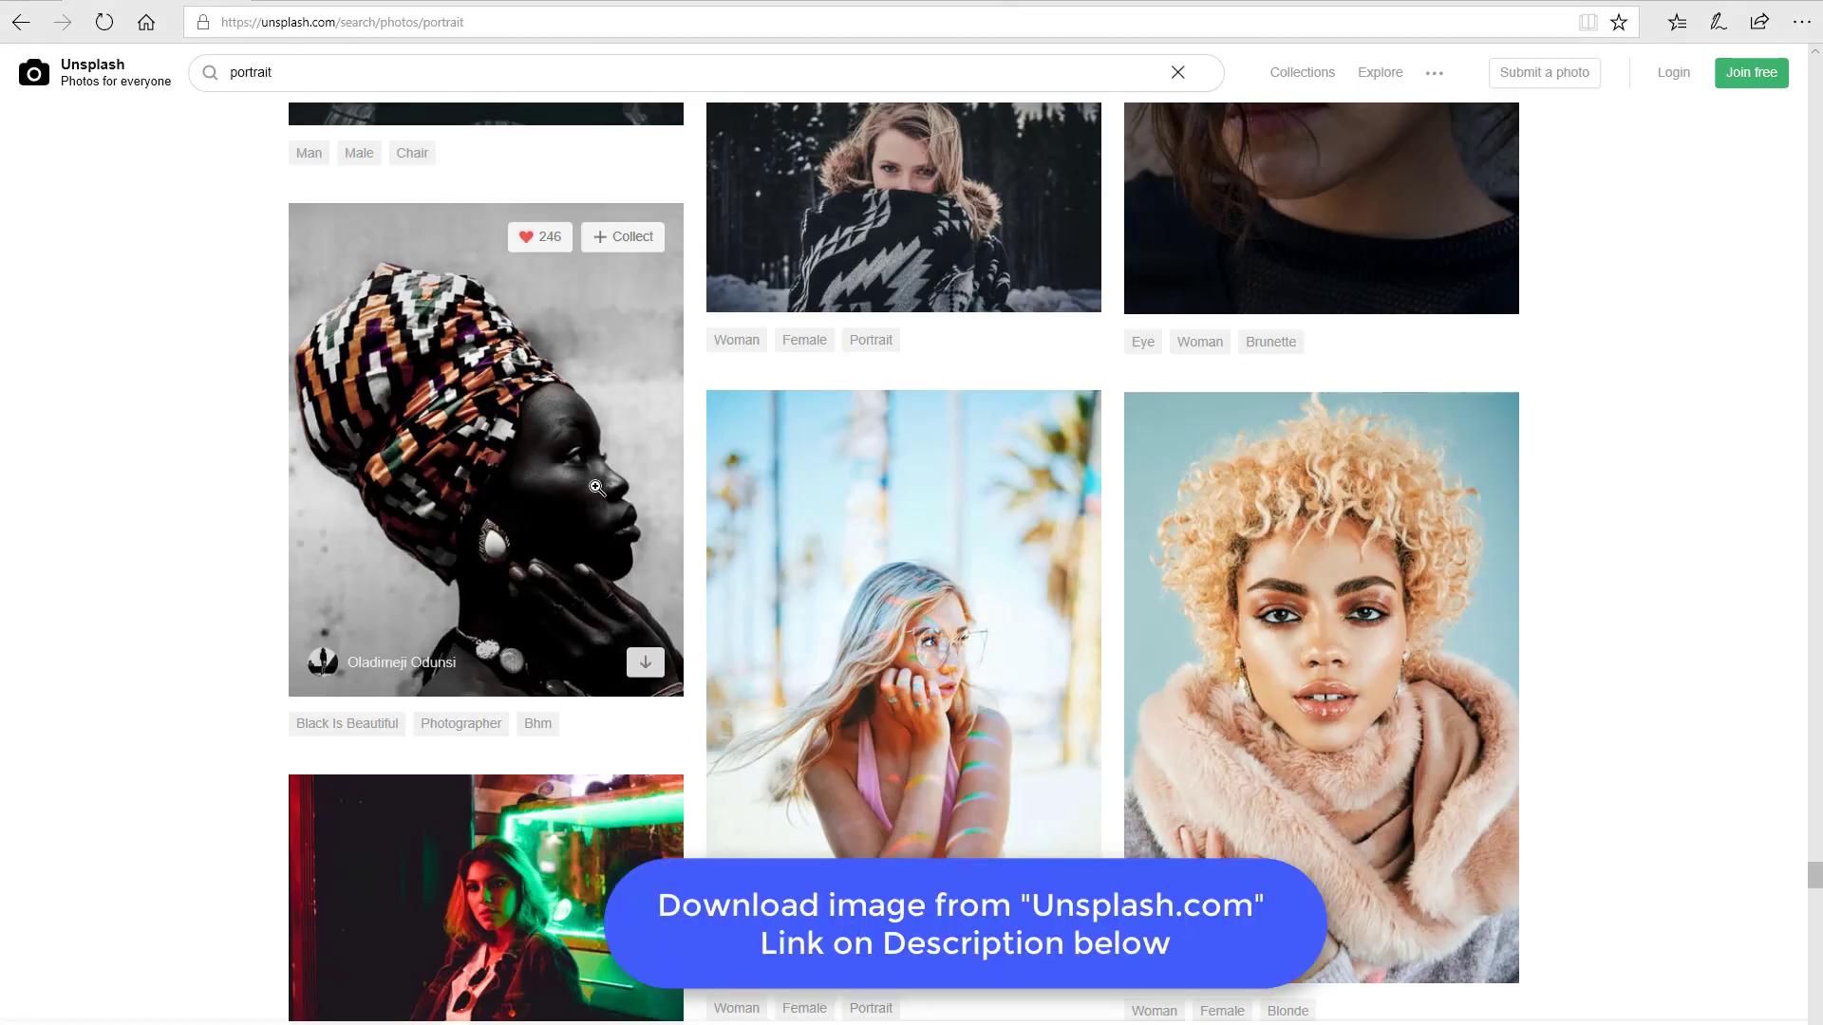
scroll(608, 513, "down", 5)
scroll(493, 529, "up", 5)
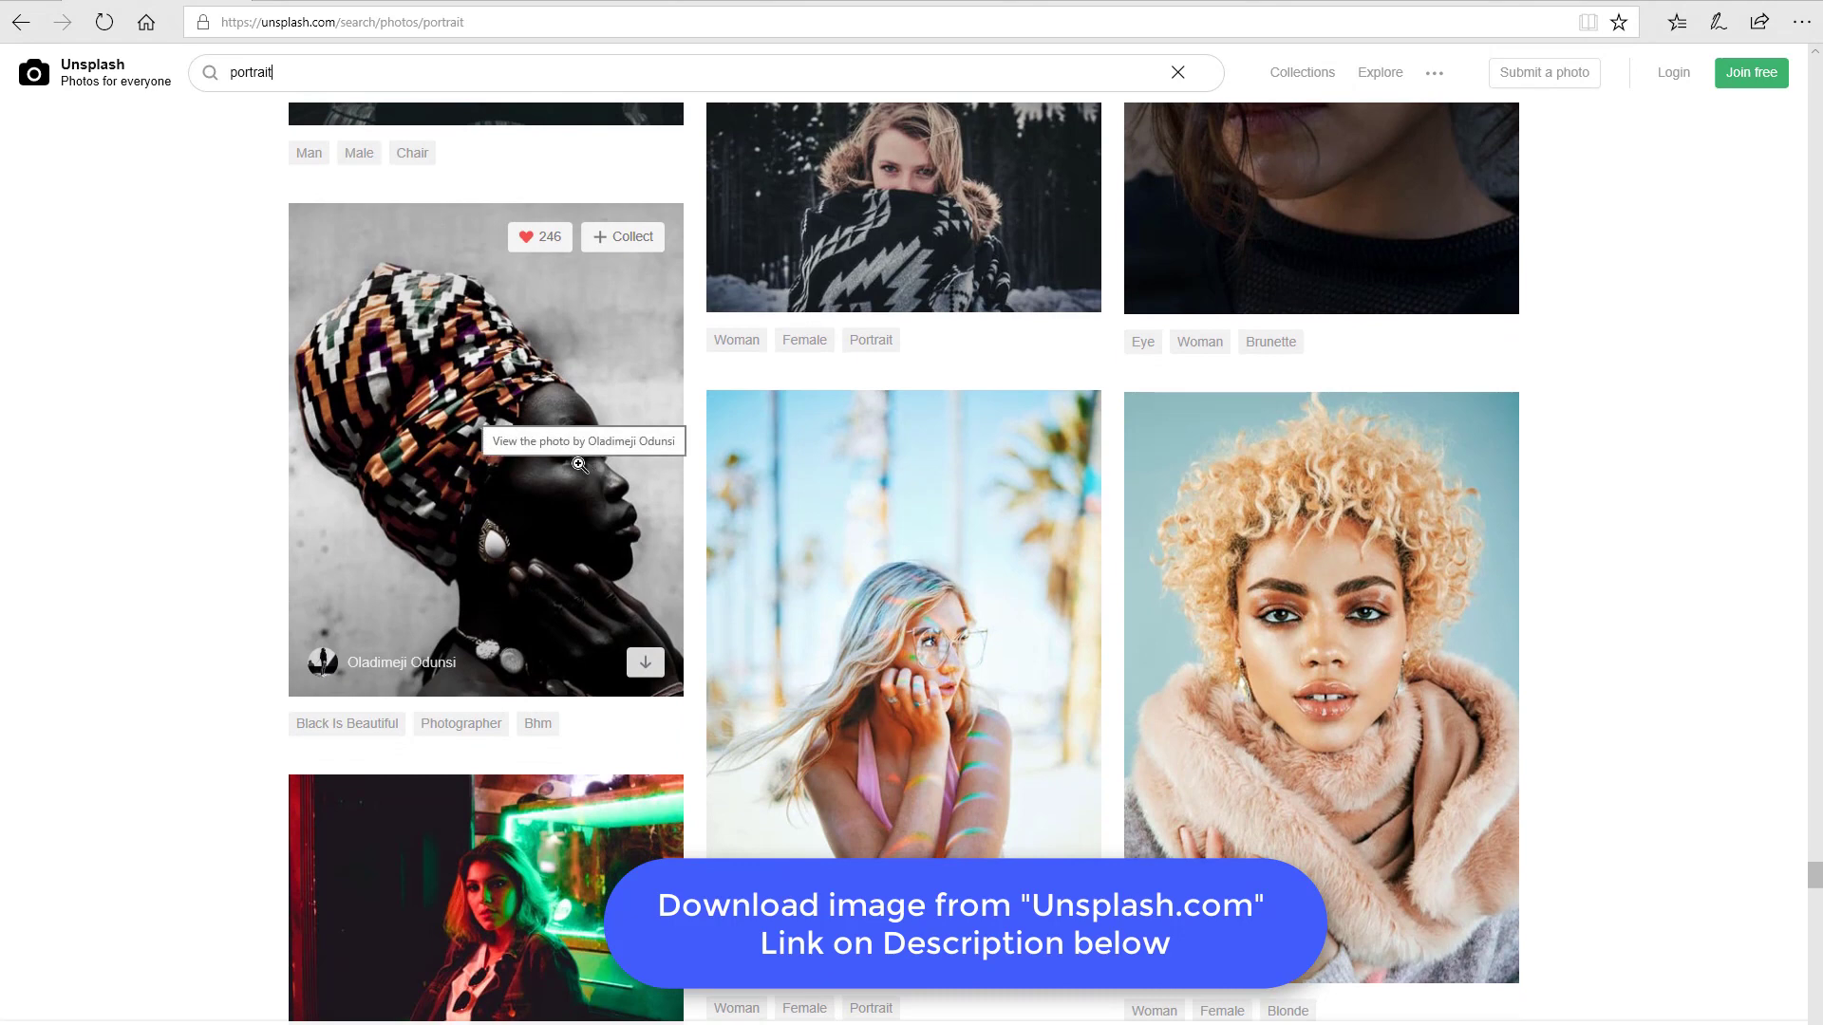
left_click(581, 472)
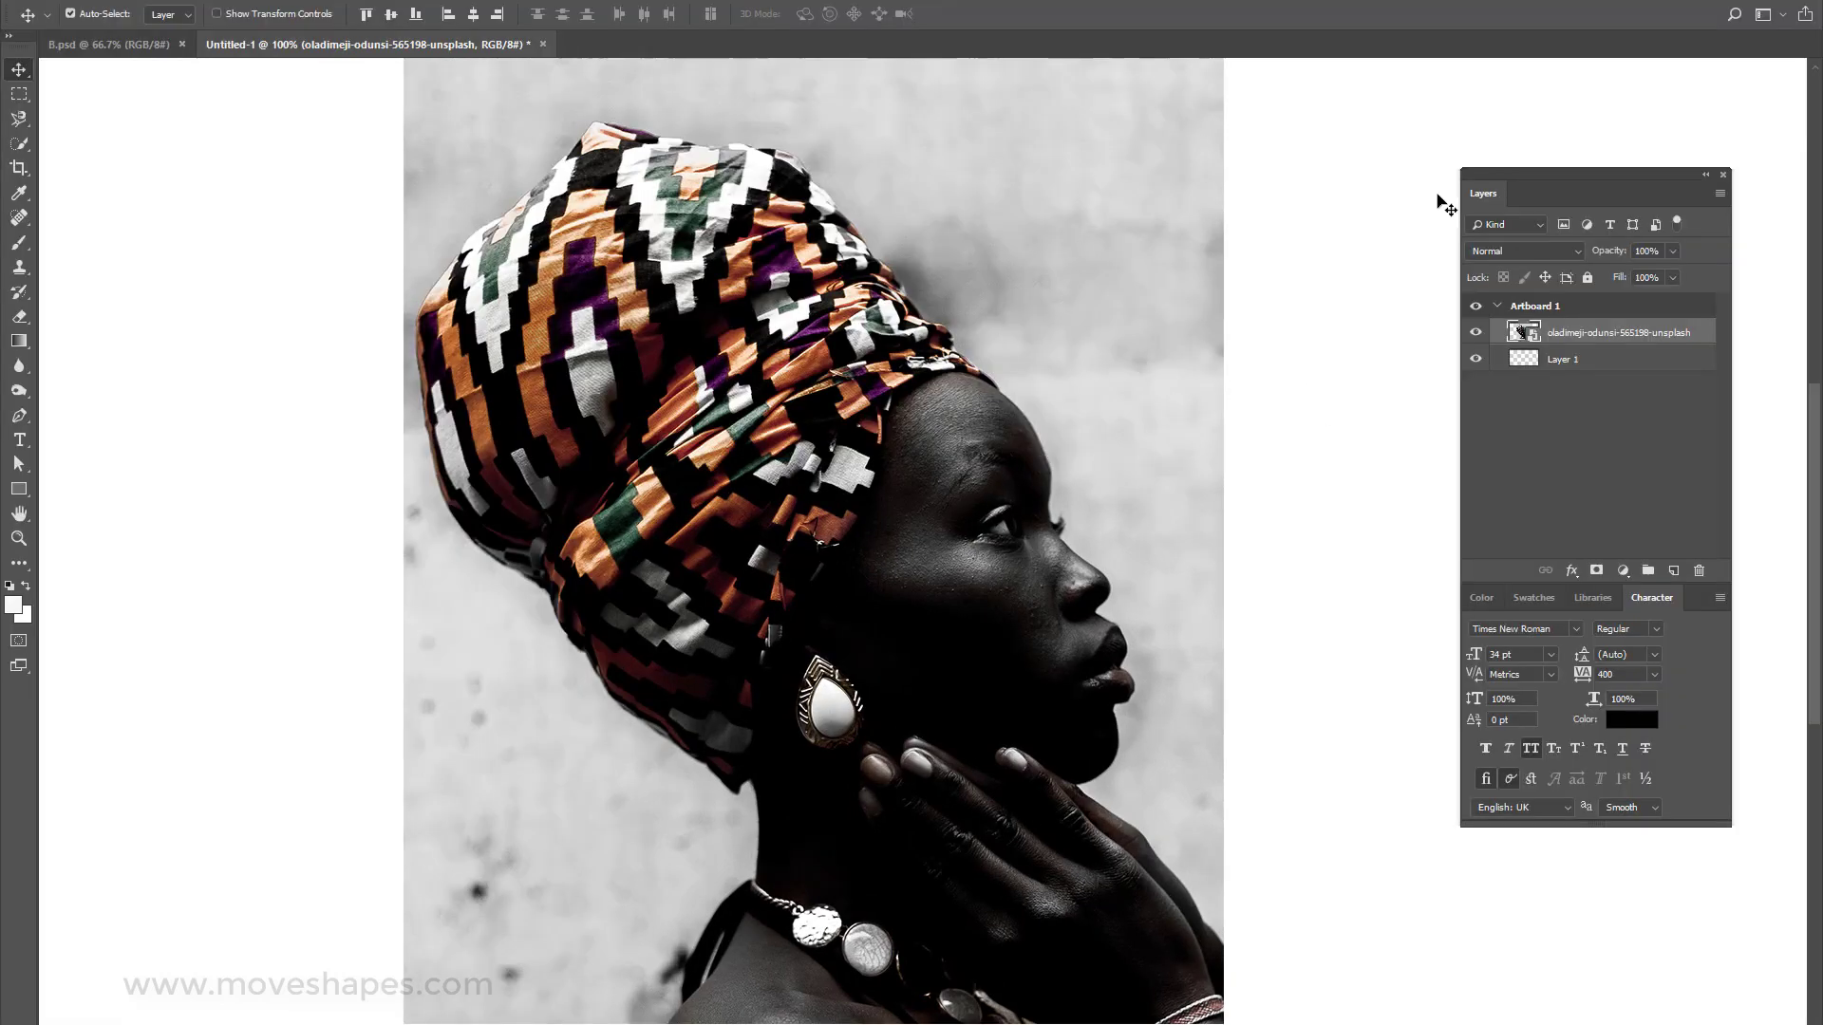
Hide the portrait layer and type a letter A near the artboard centre.
left_click(1476, 332)
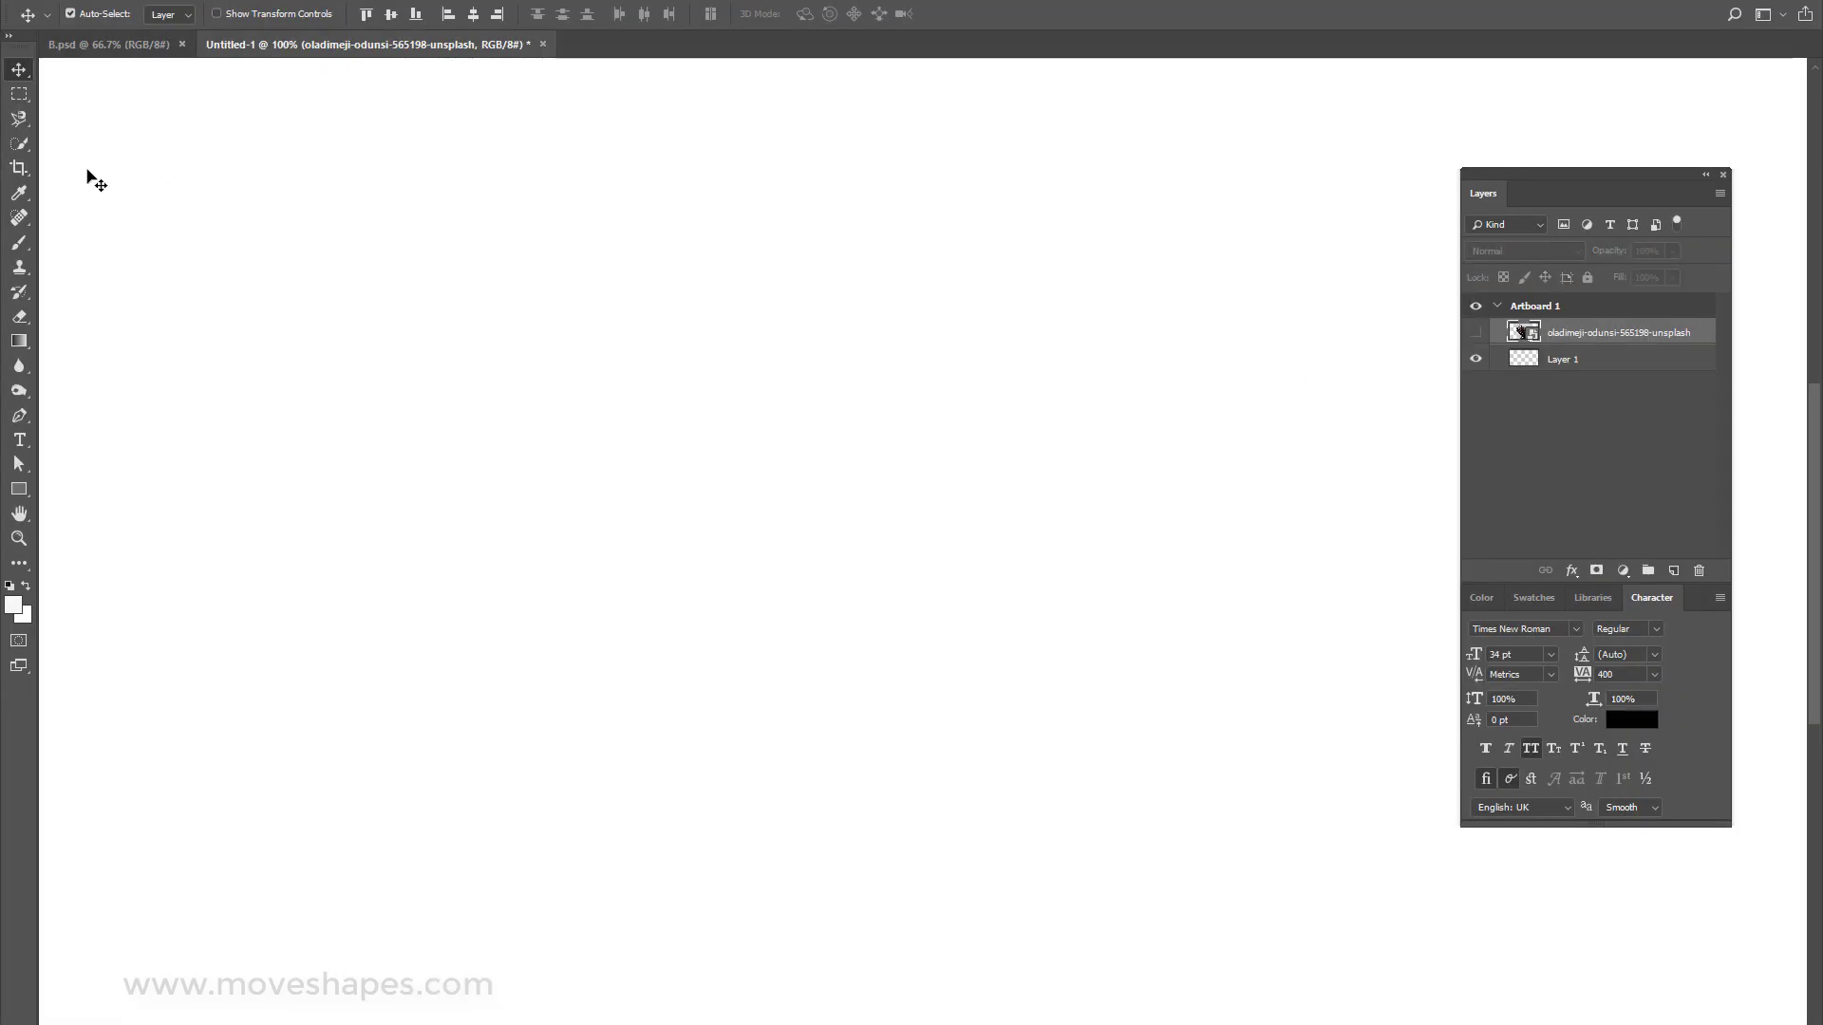
left_click(1563, 452)
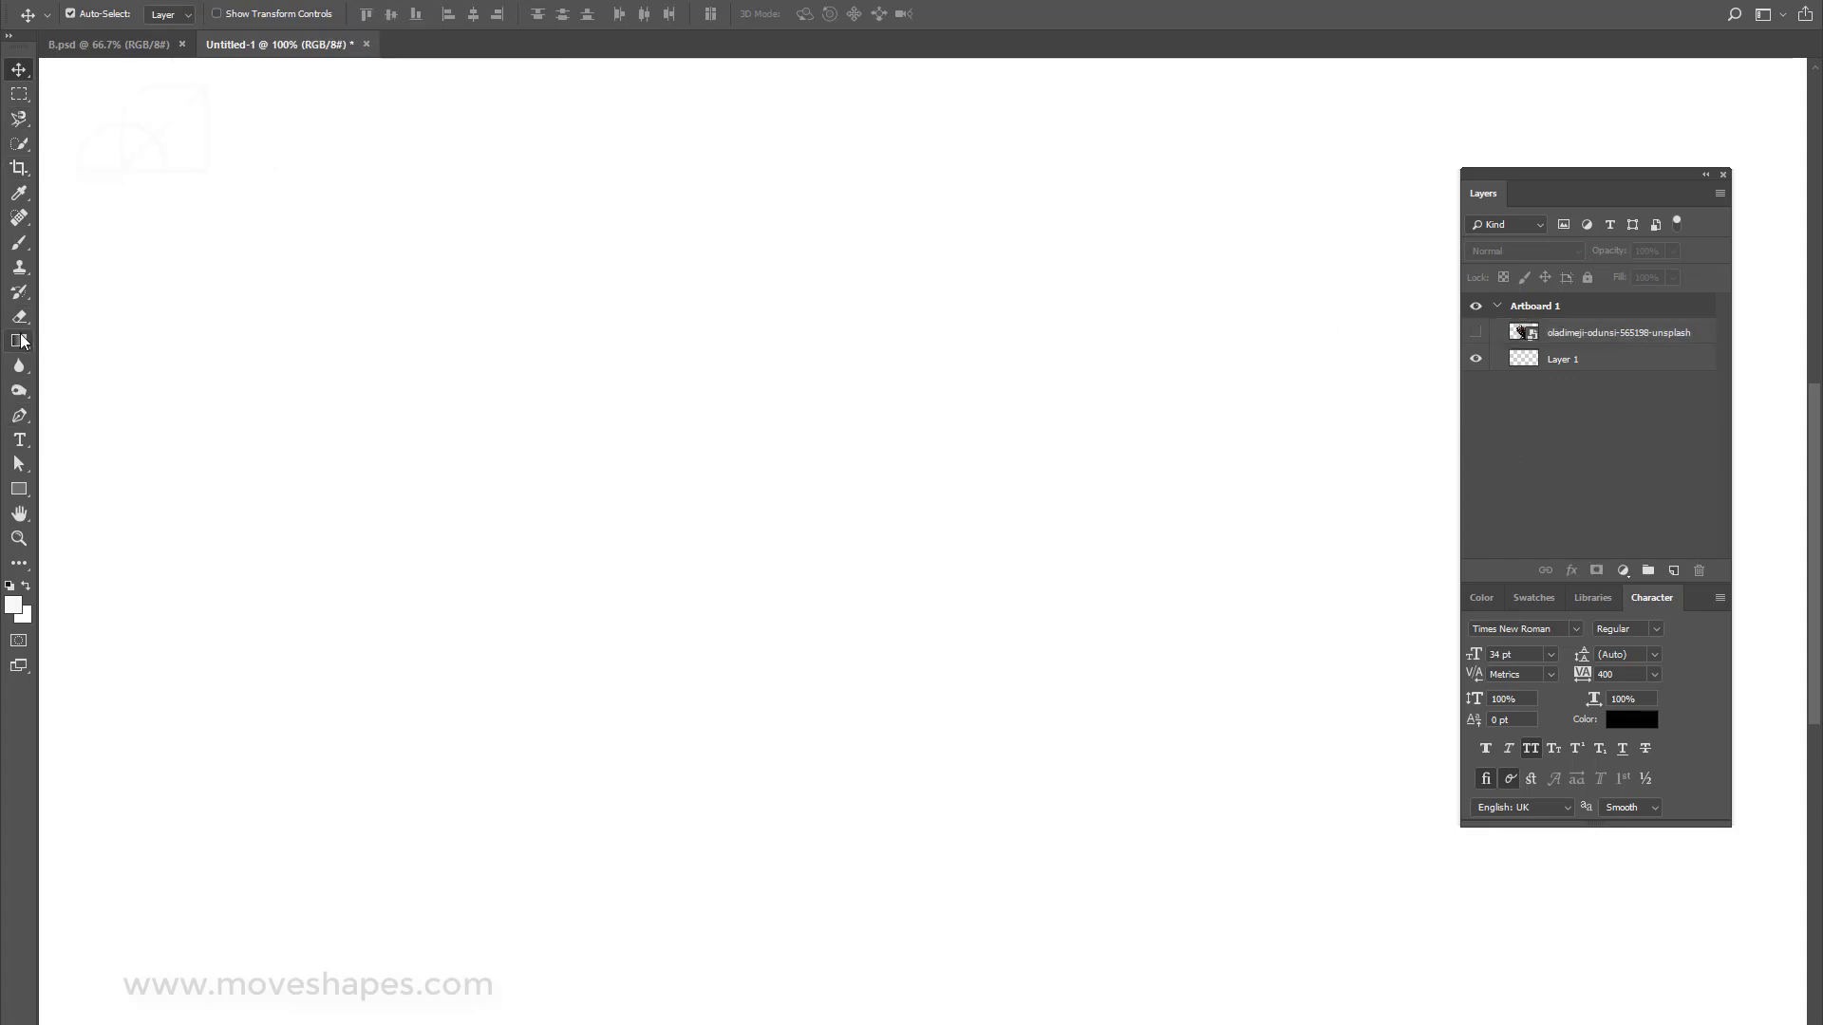
left_click(19, 439)
left_click(876, 593)
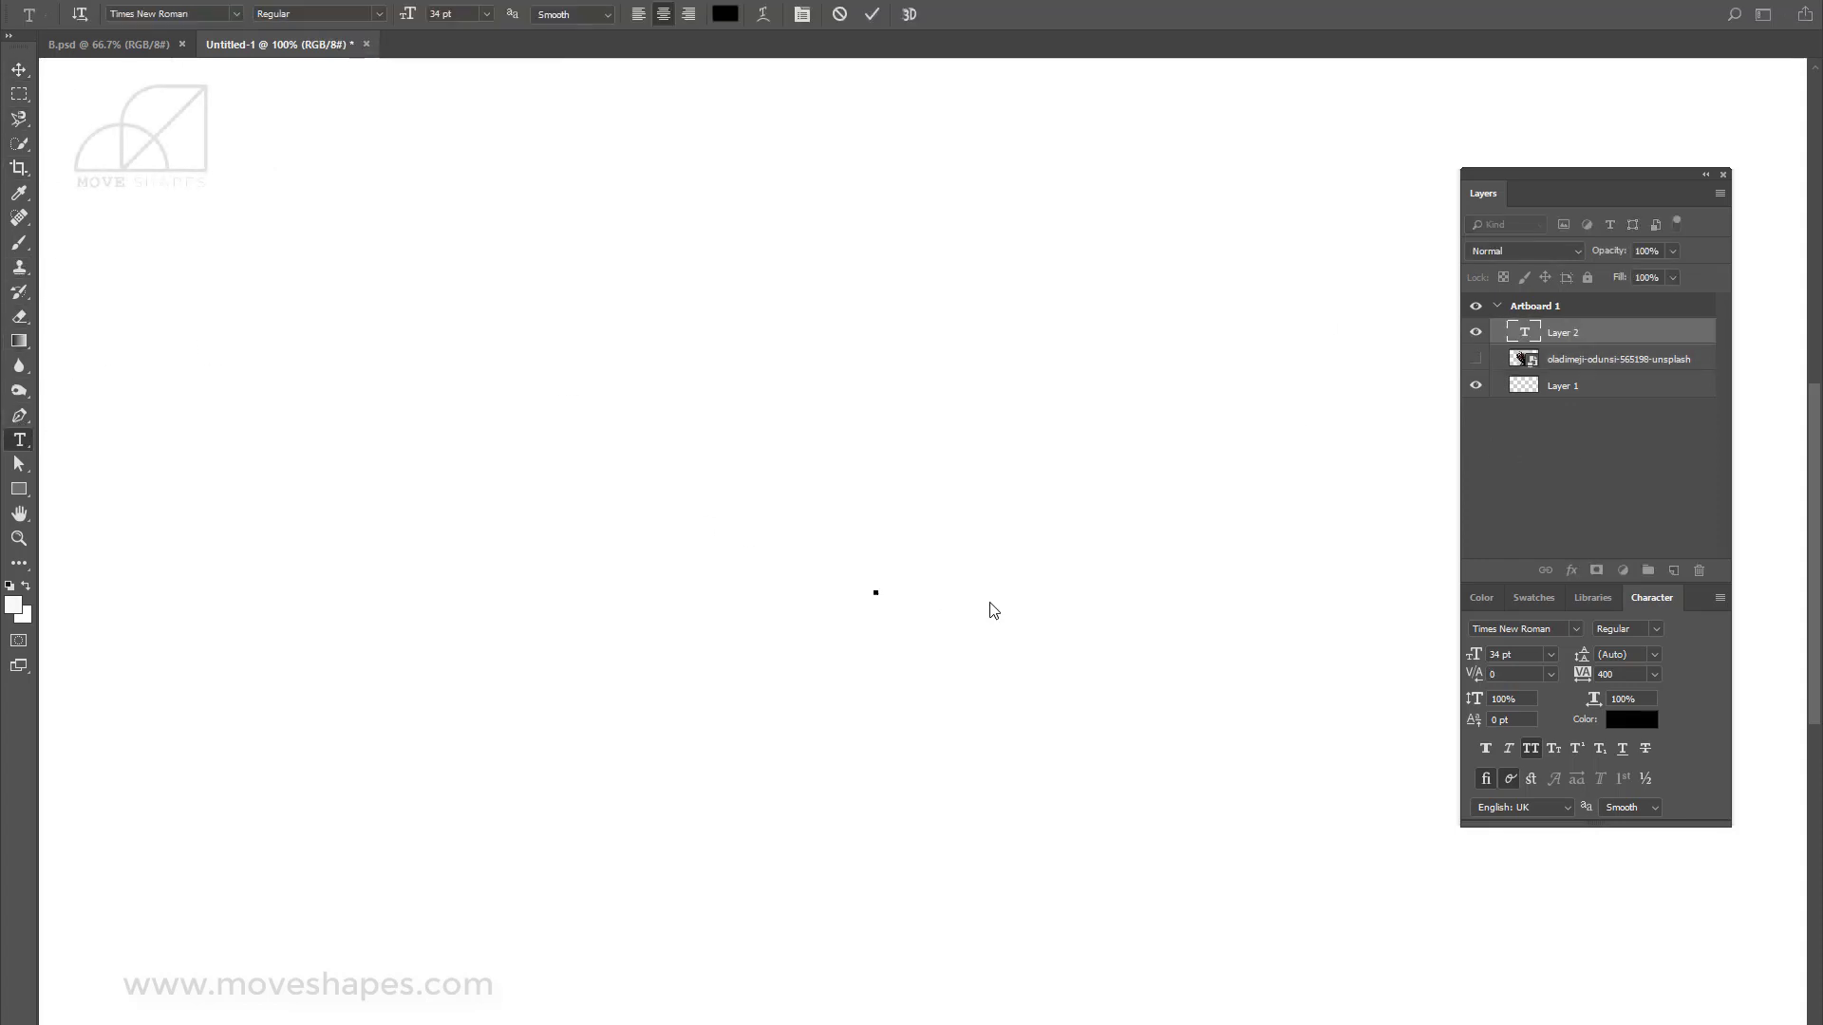
type("A")
left_click(19, 71)
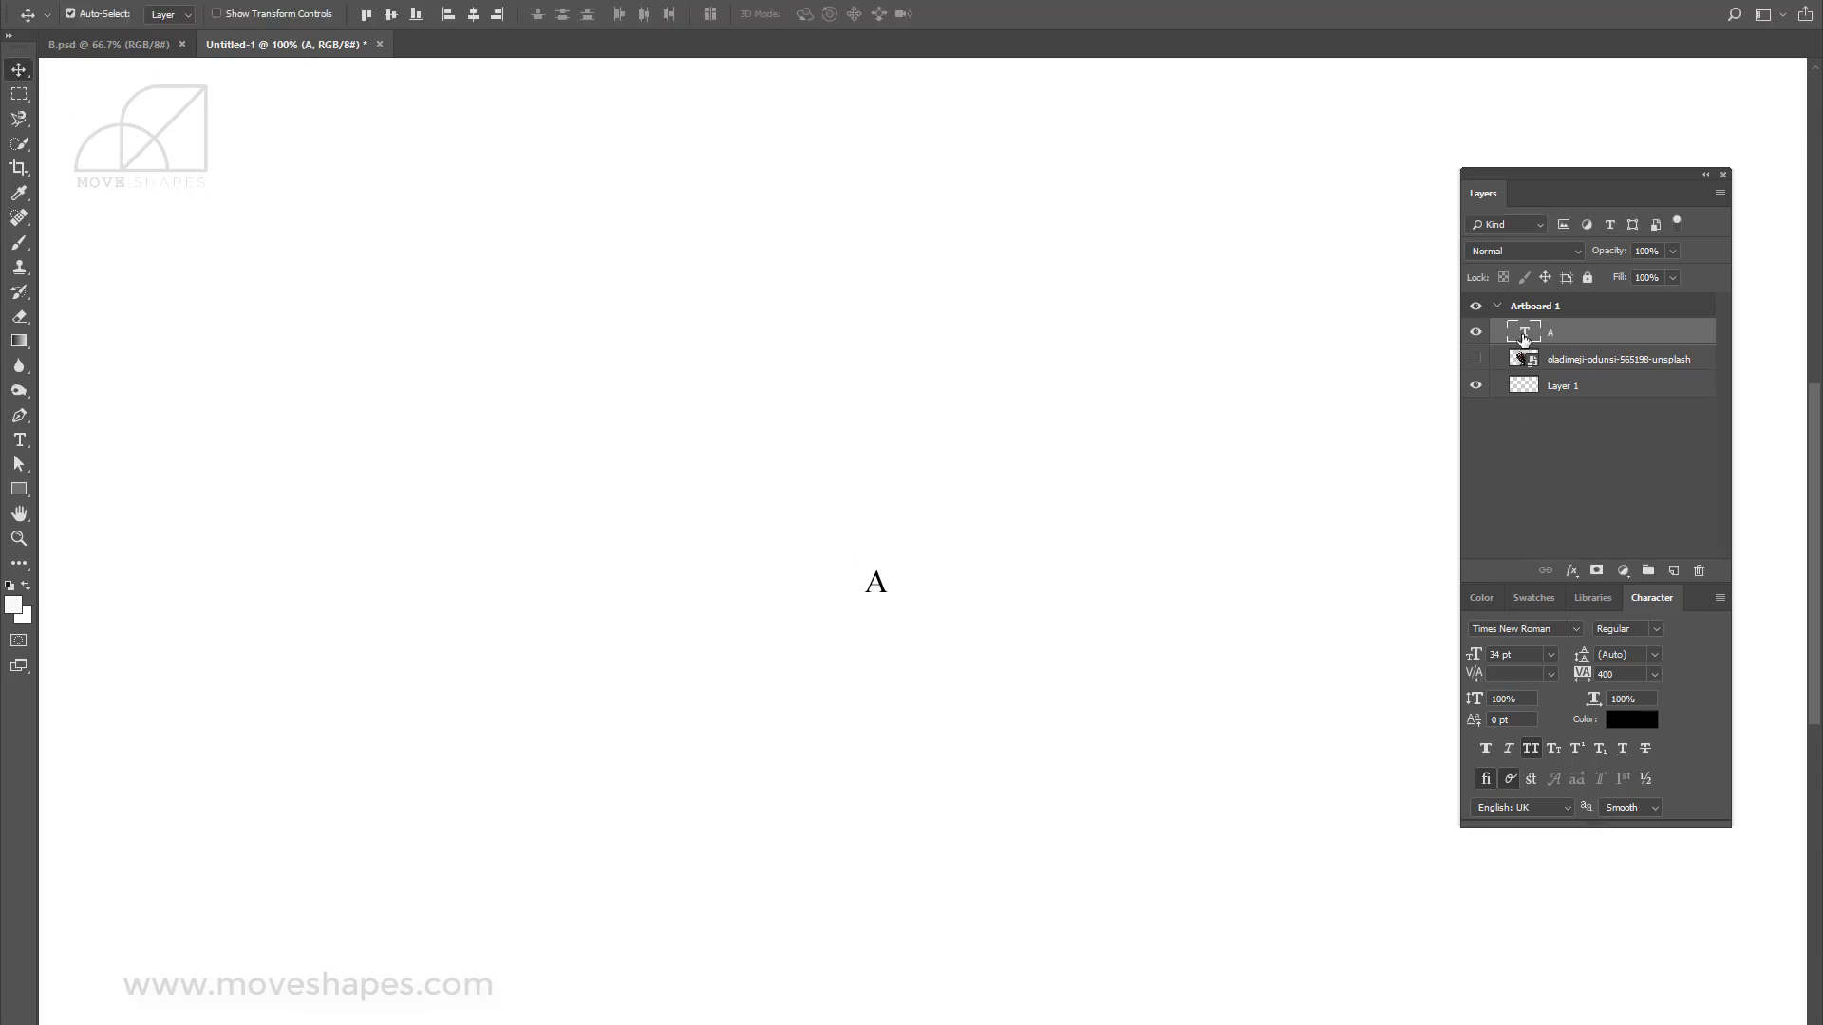
Set the letter A's font style to Times New Roman Bold.
double_click(1524, 334)
left_click(366, 19)
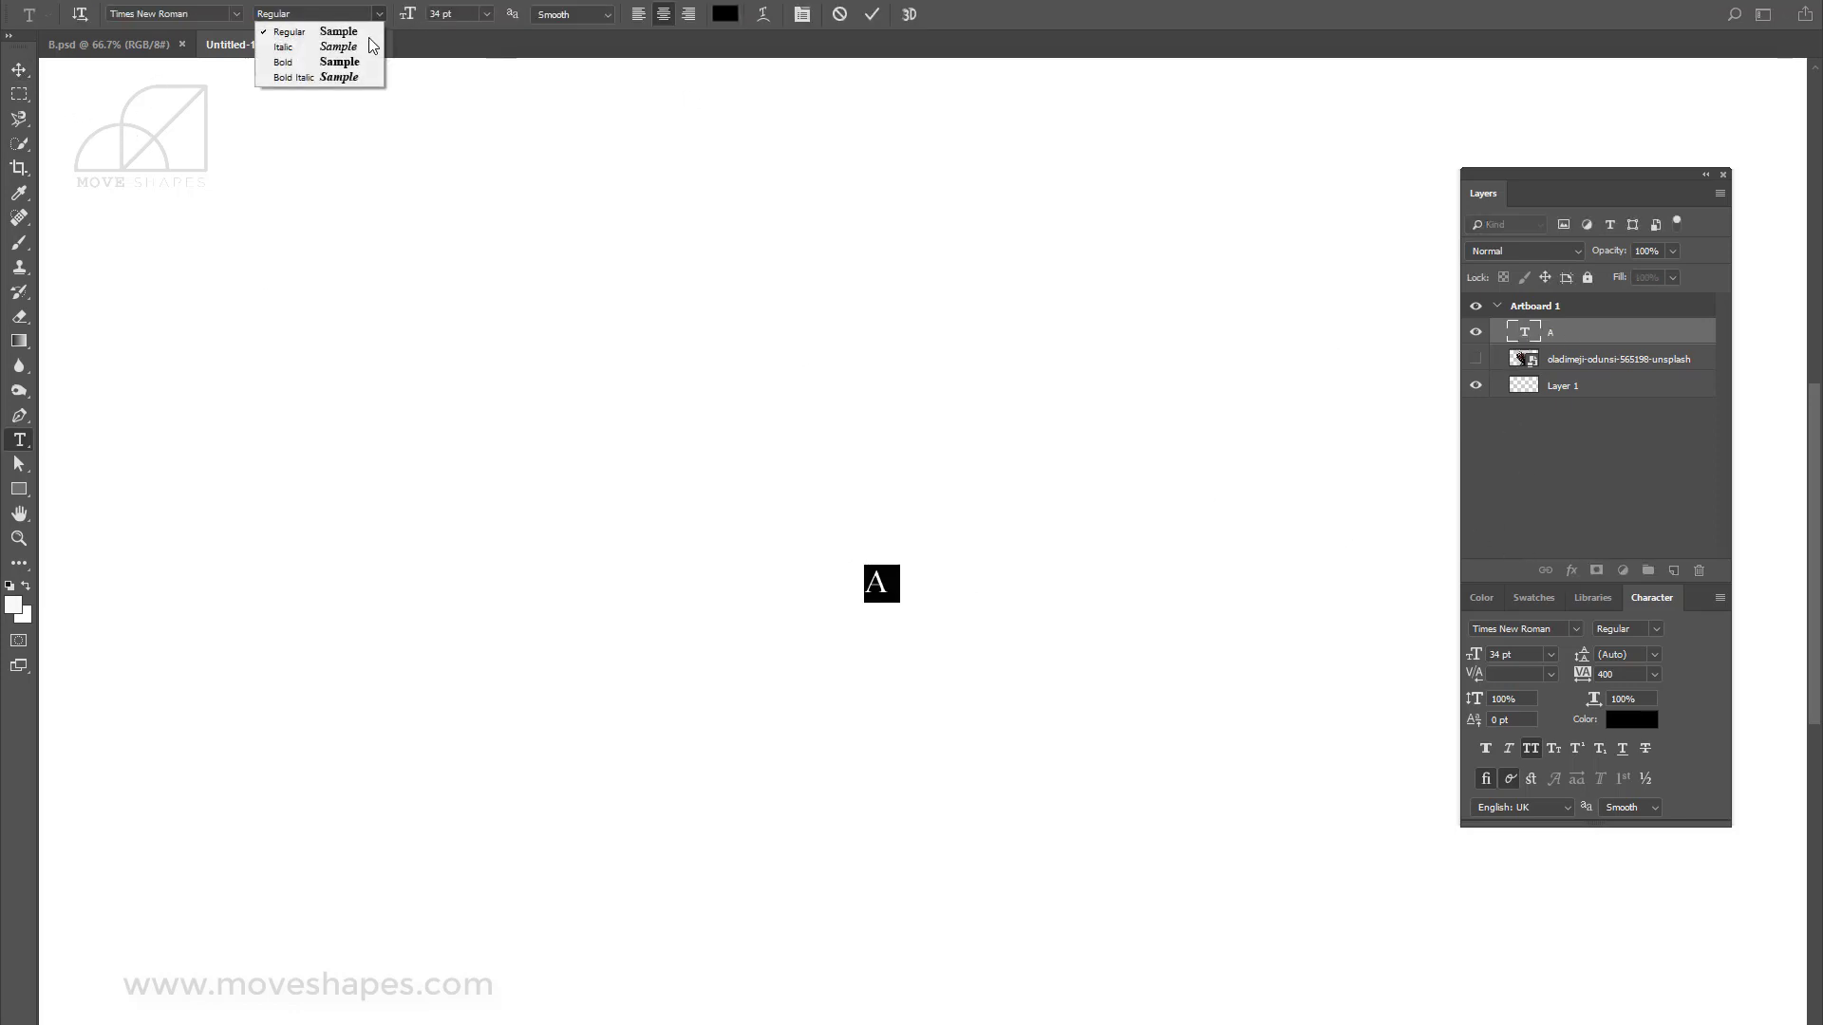
left_click(314, 64)
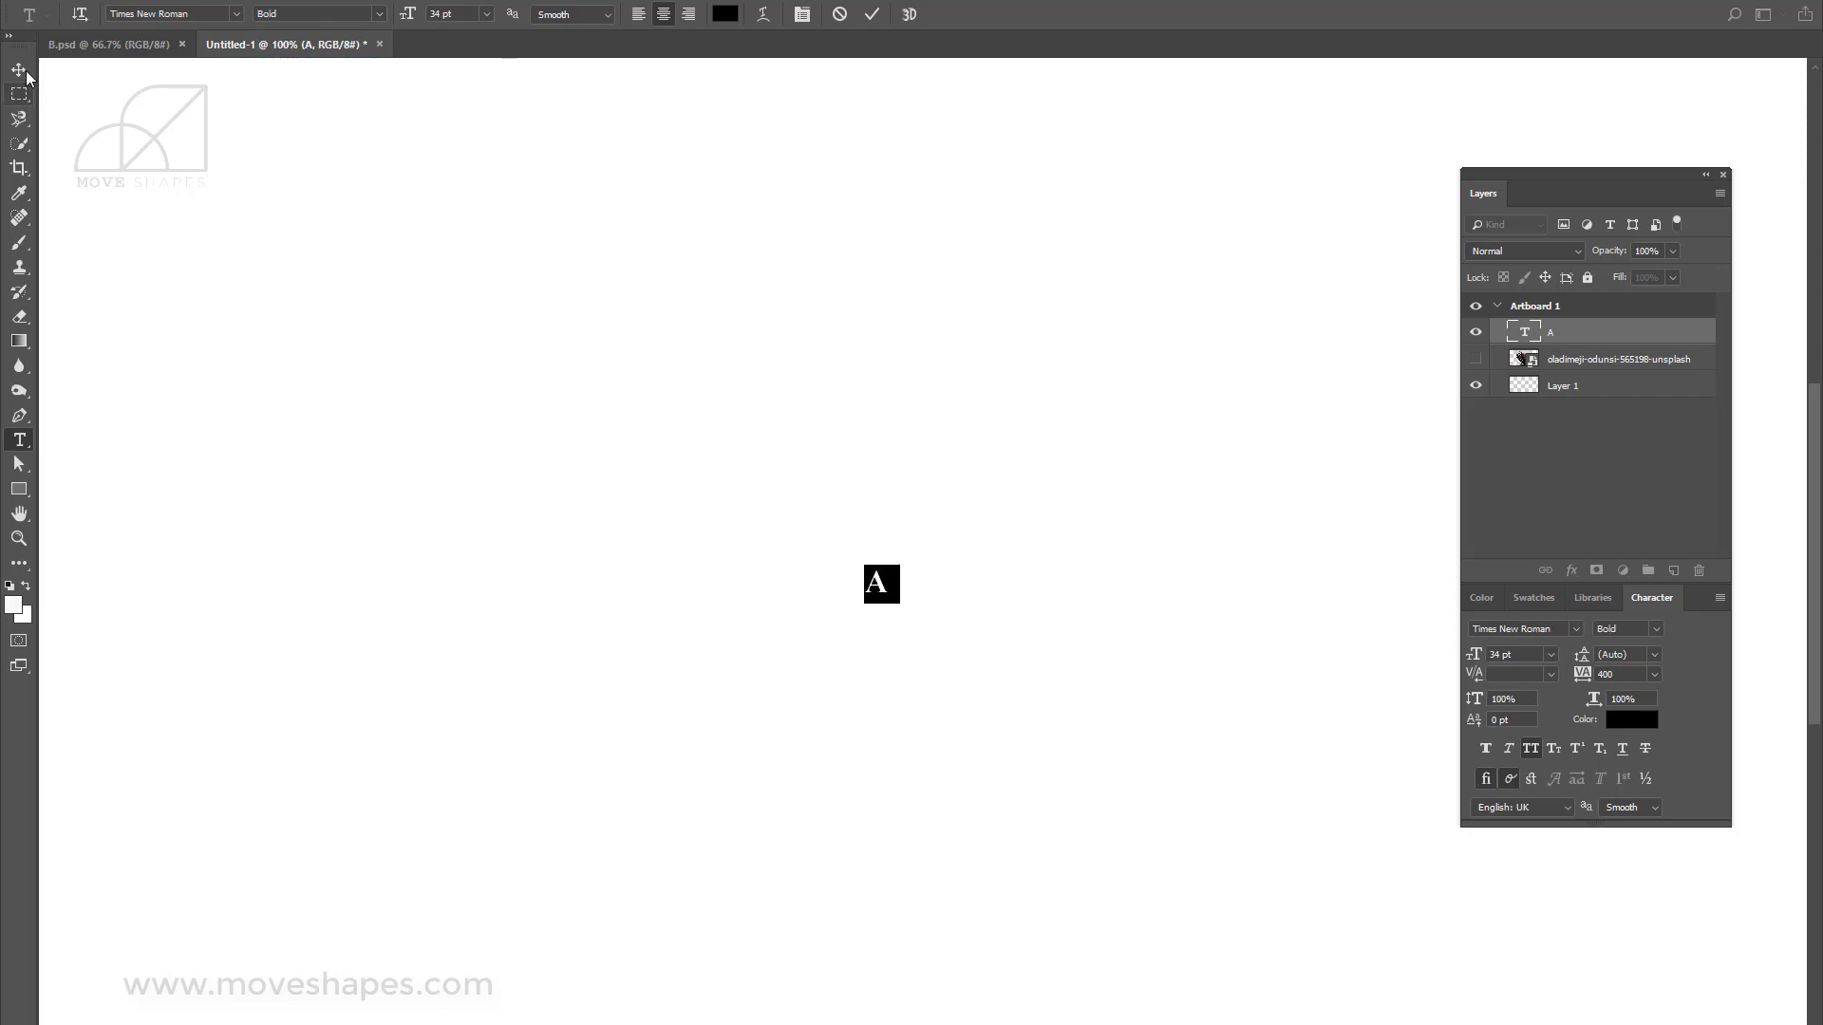
key("ctrl+Return")
key("v")
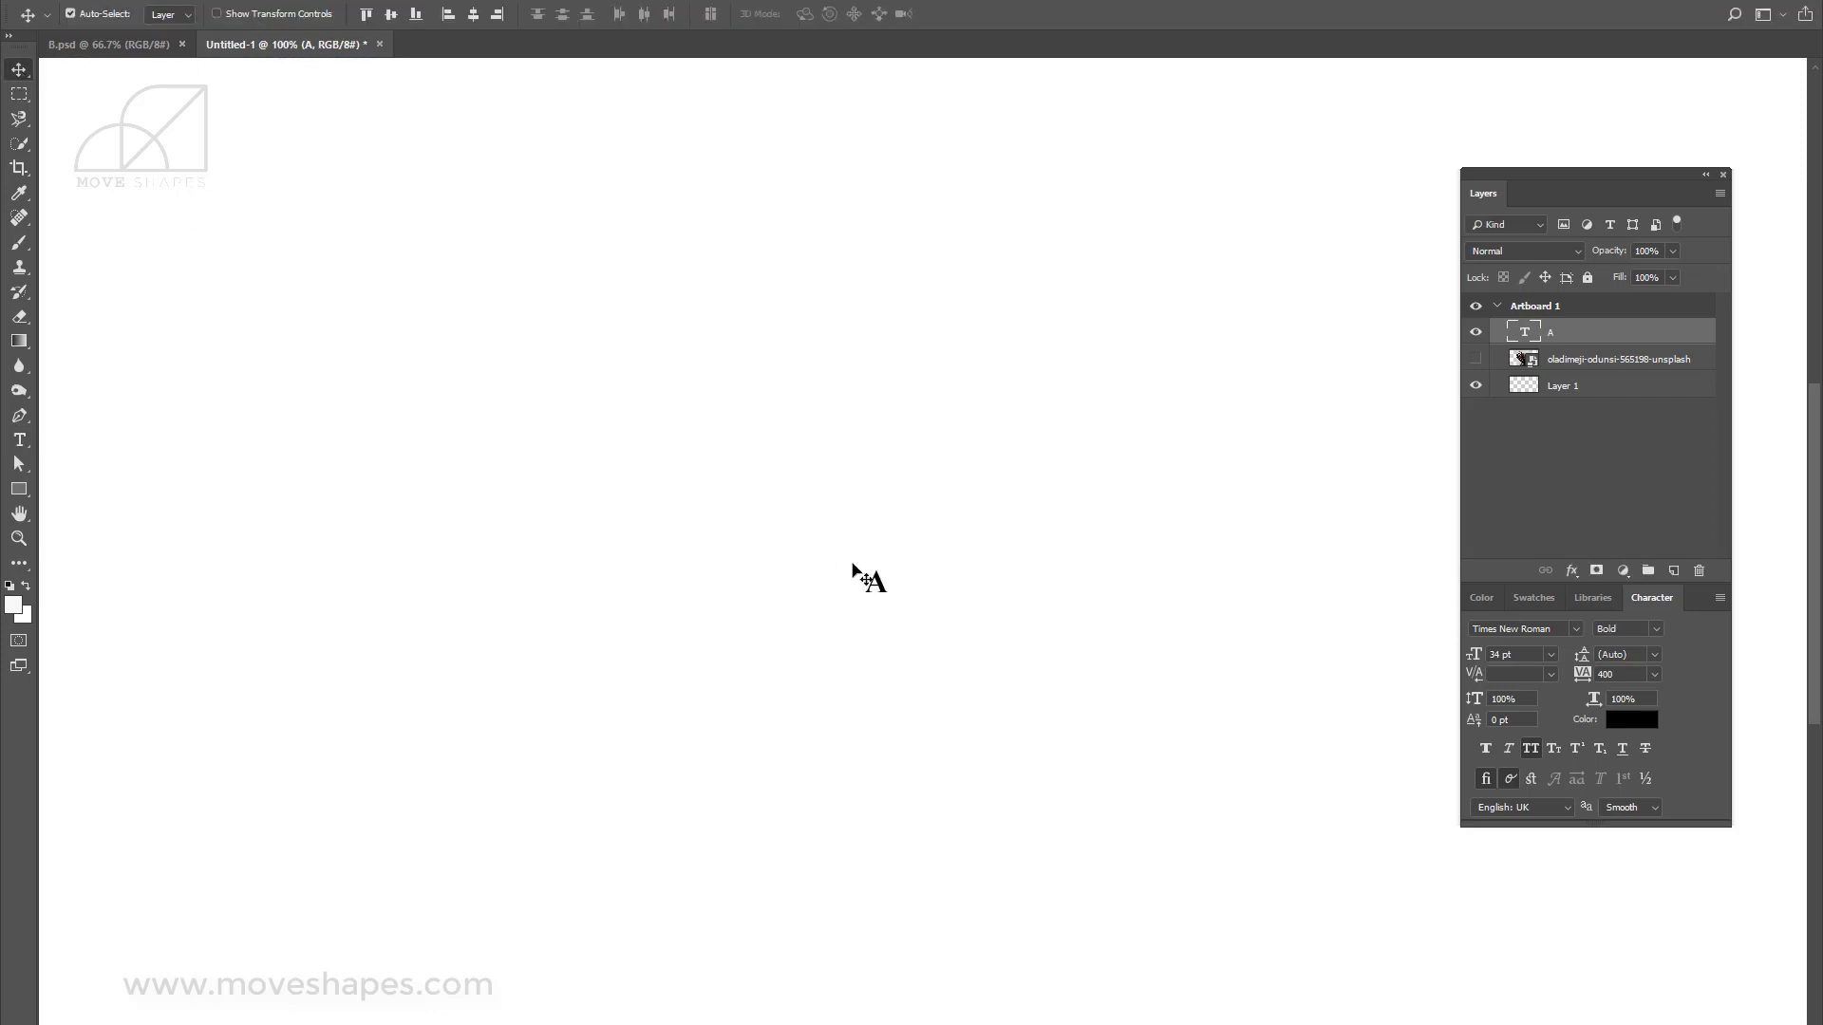
key("ctrl+t")
Scale the bold A up to about 898.76 pt and centre it on the artboard.
mouse_move(901, 564)
left_mouse_down()
mouse_move(1318, 88)
mouse_move(1336, 91)
left_mouse_up()
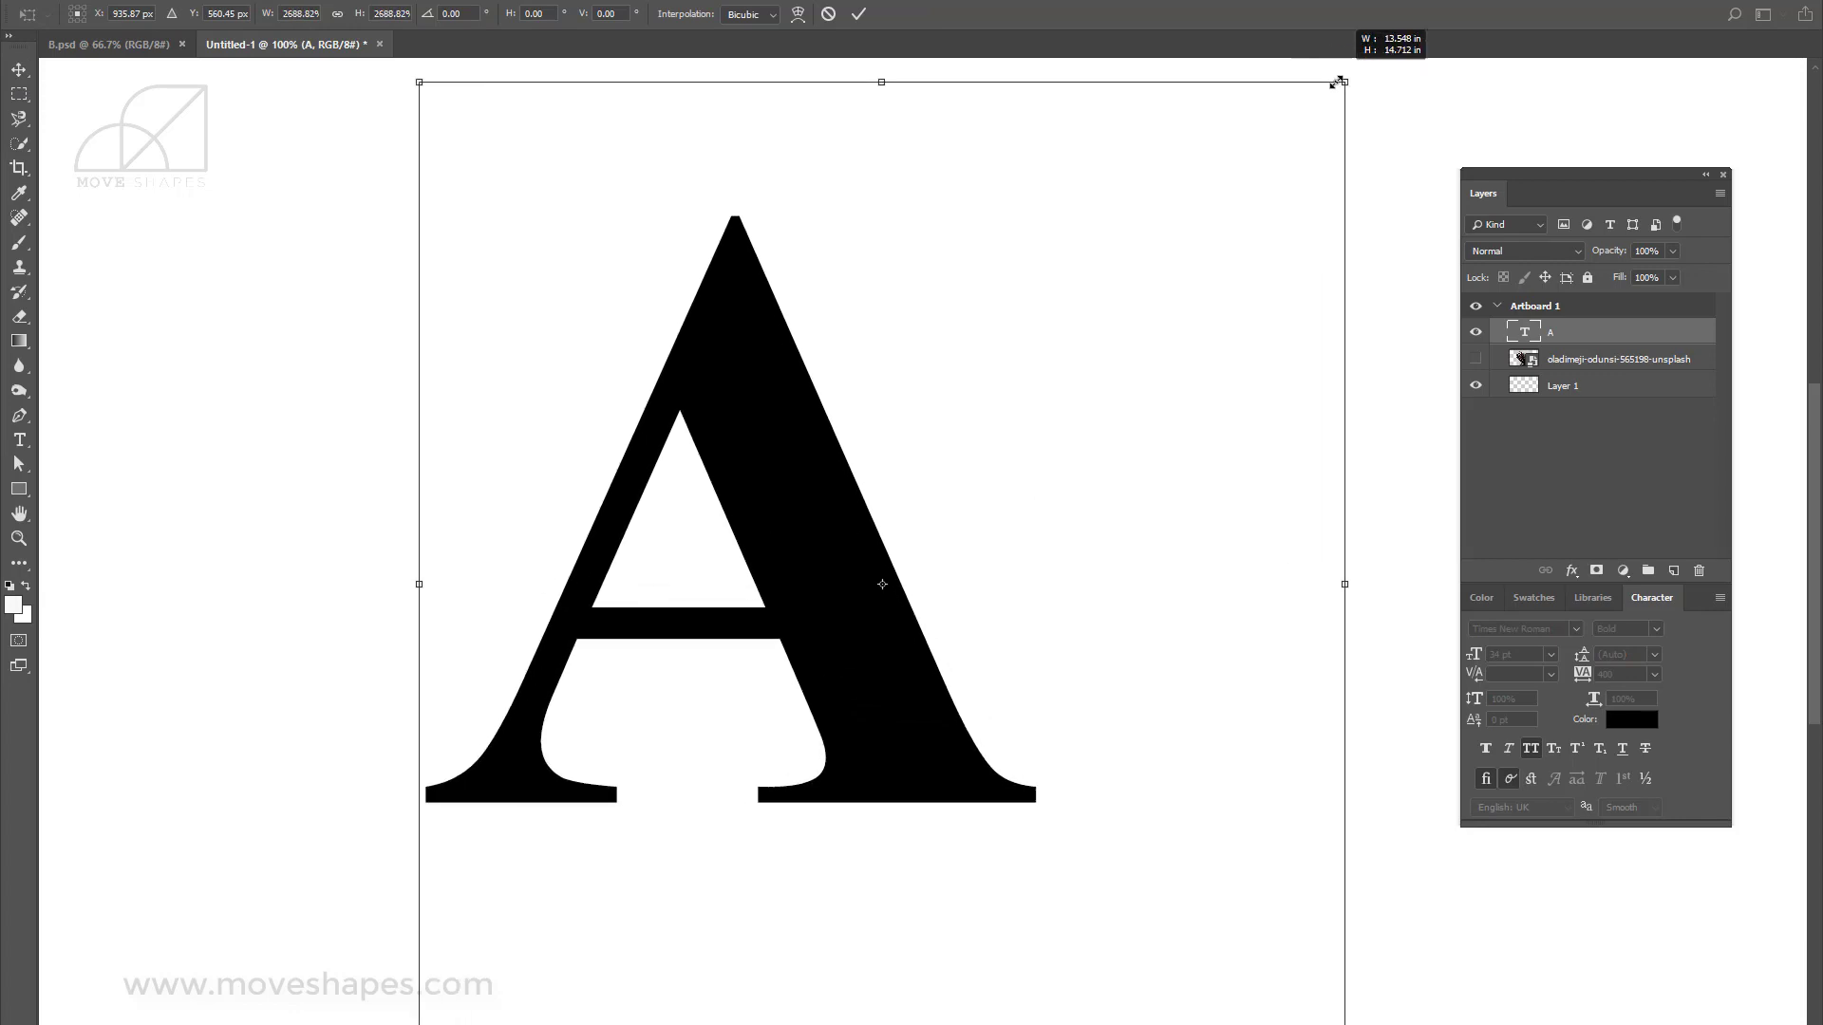
key("Return")
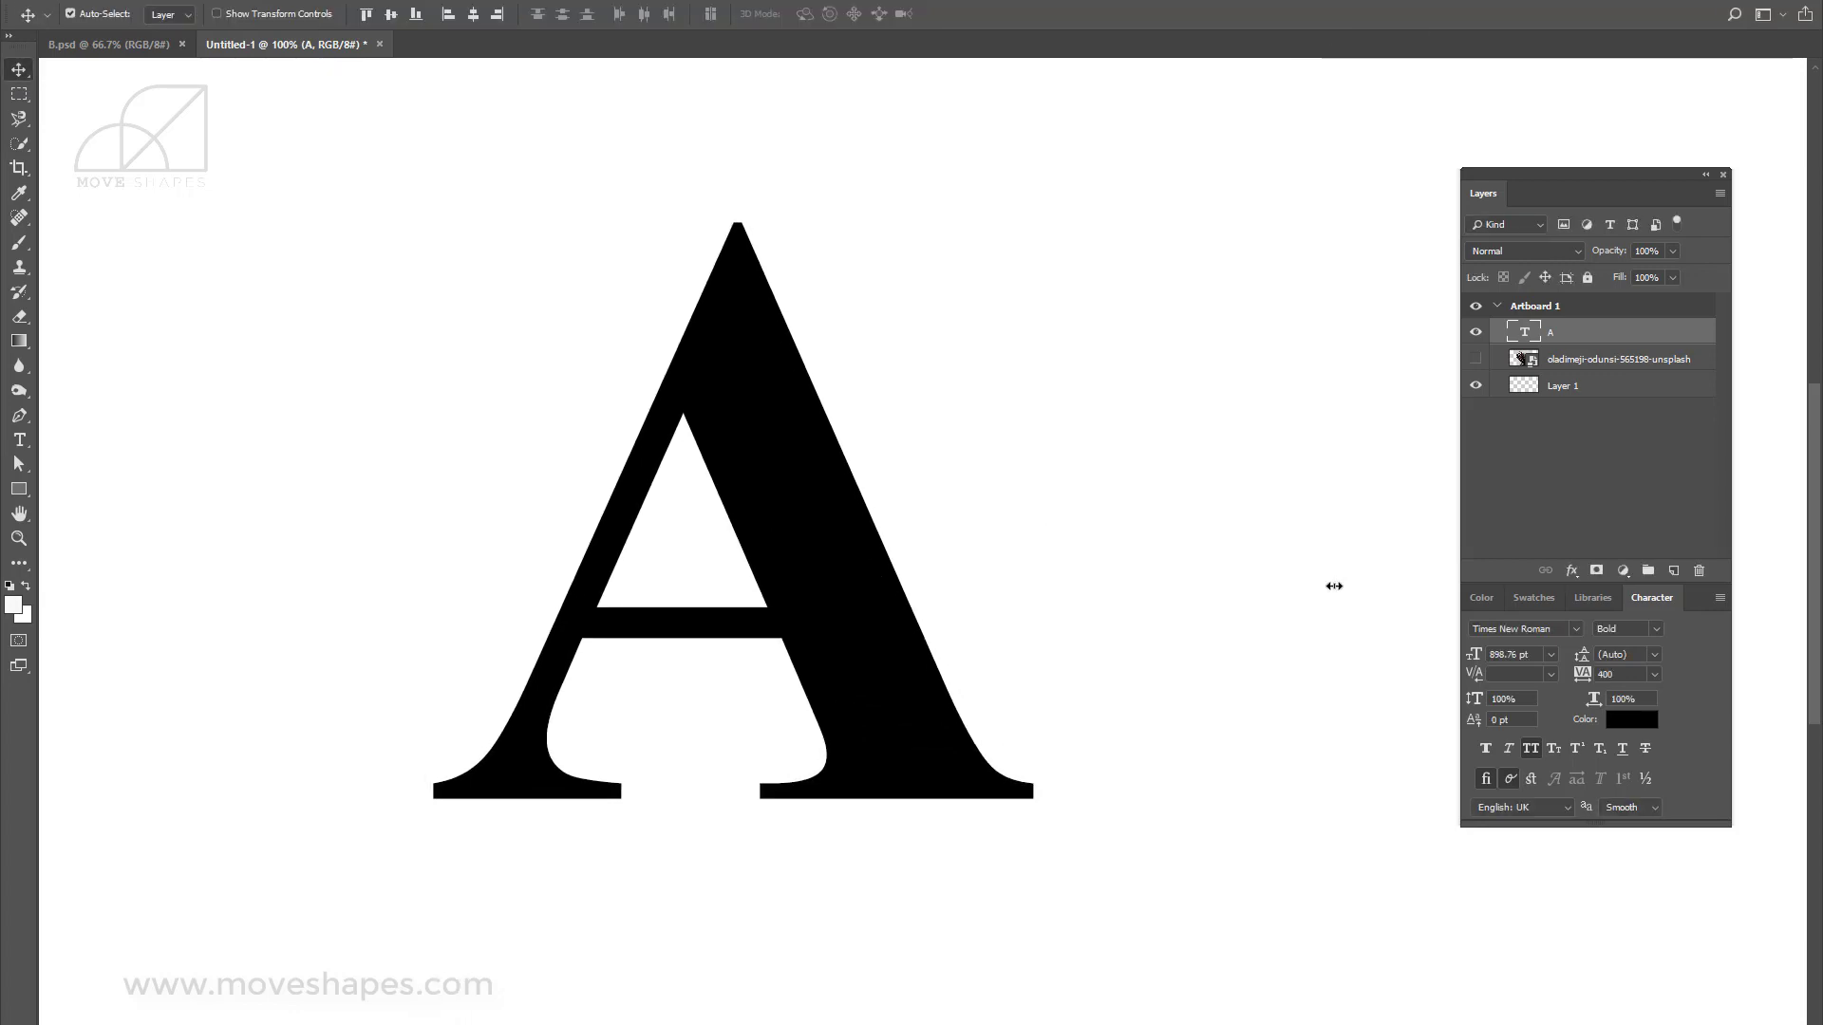
left_click_drag(877, 619, 968, 622)
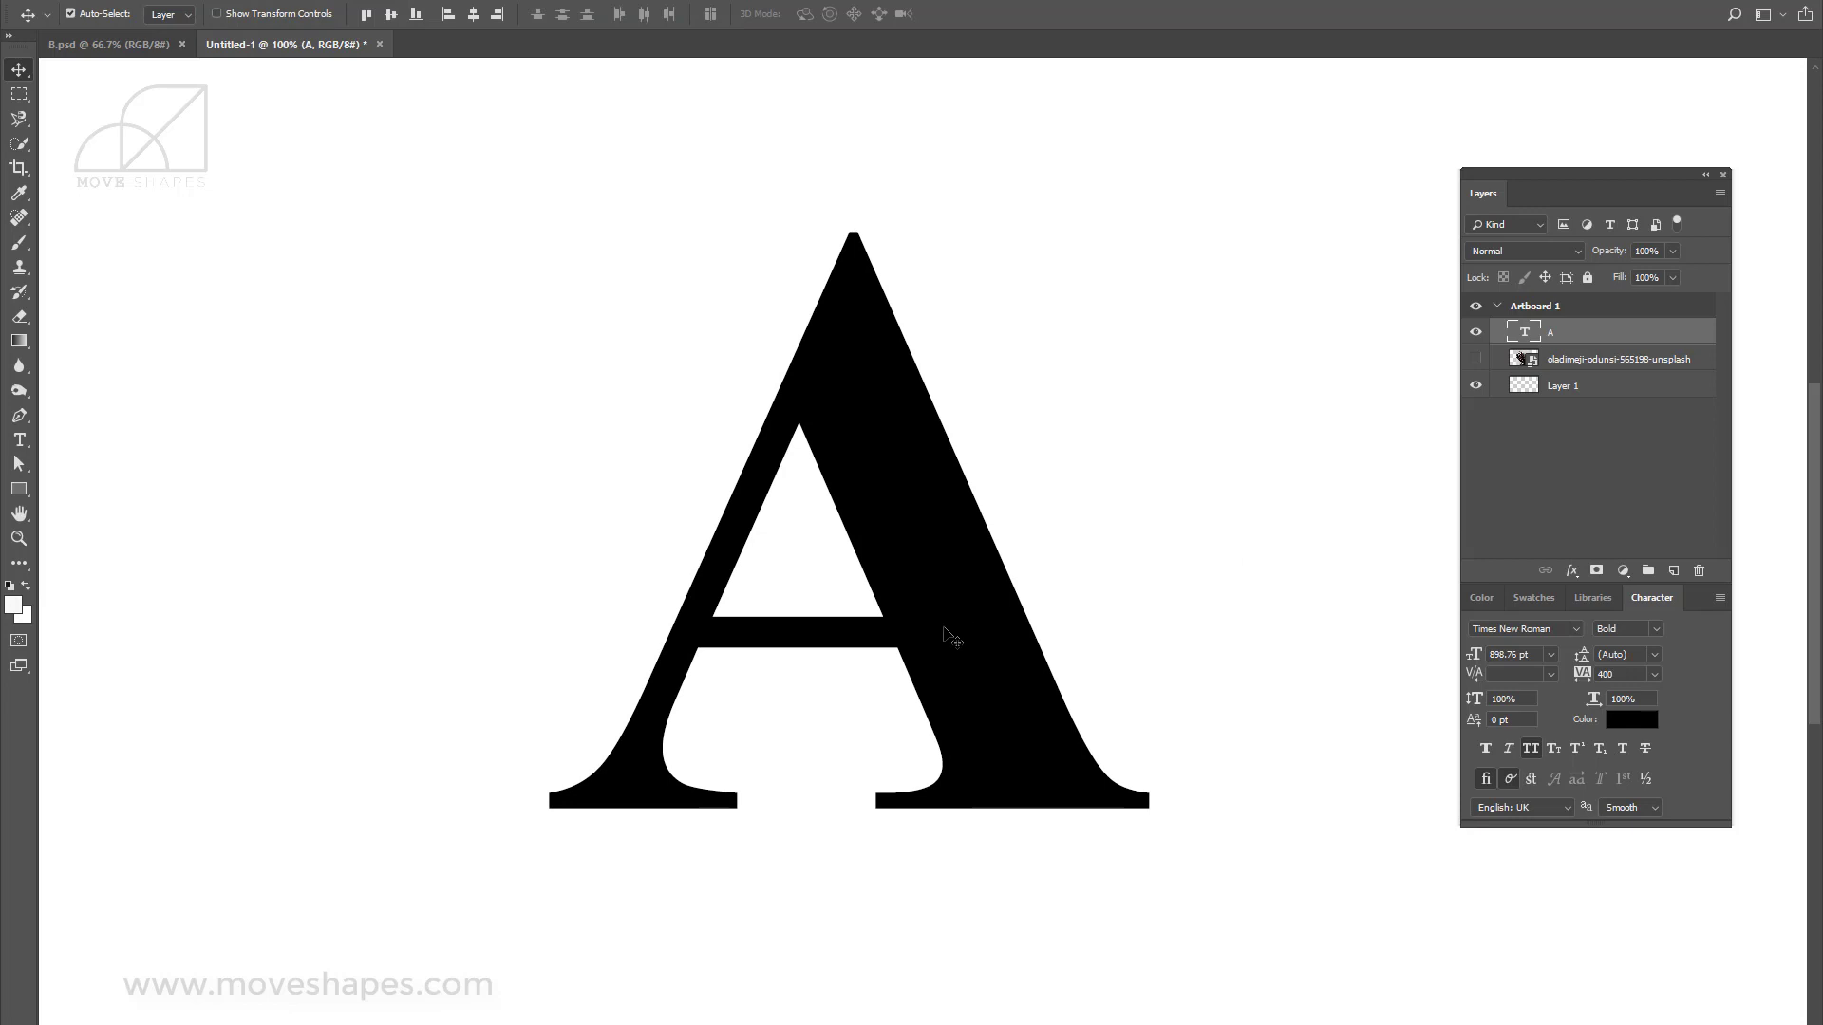
left_click(953, 618)
right_click(902, 503)
left_click(916, 508)
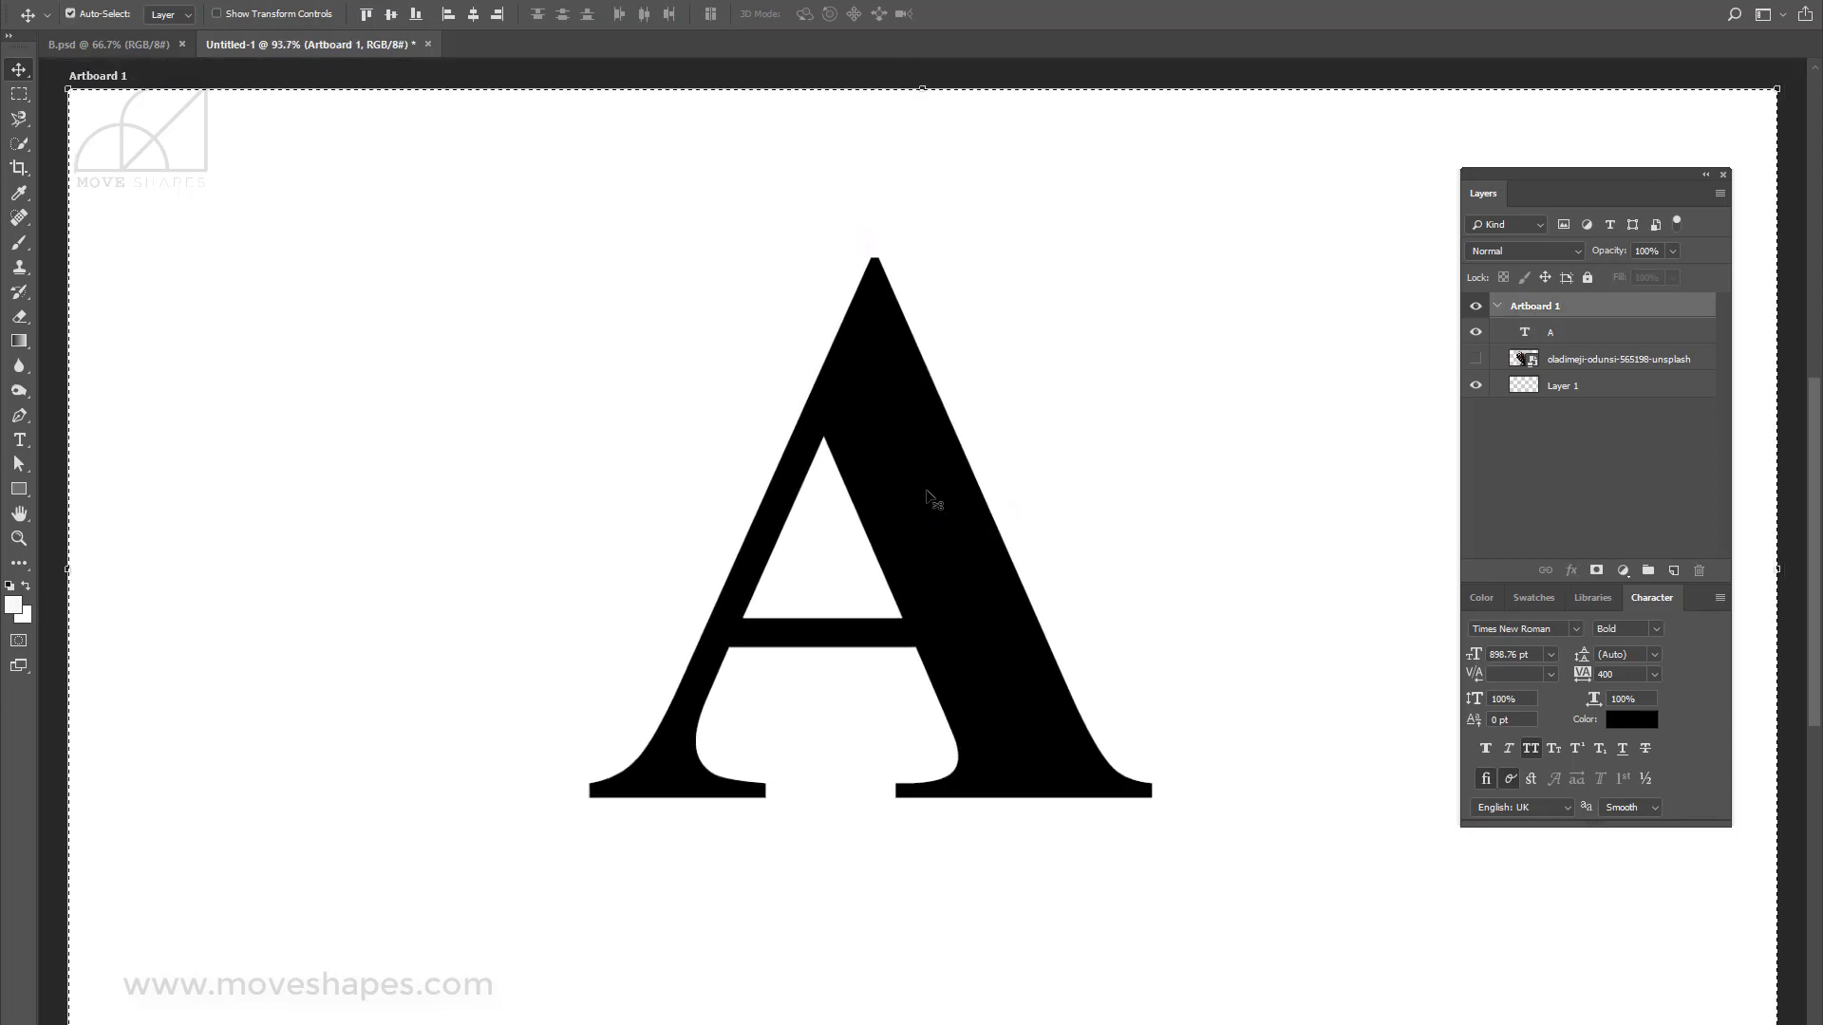
left_click(935, 508)
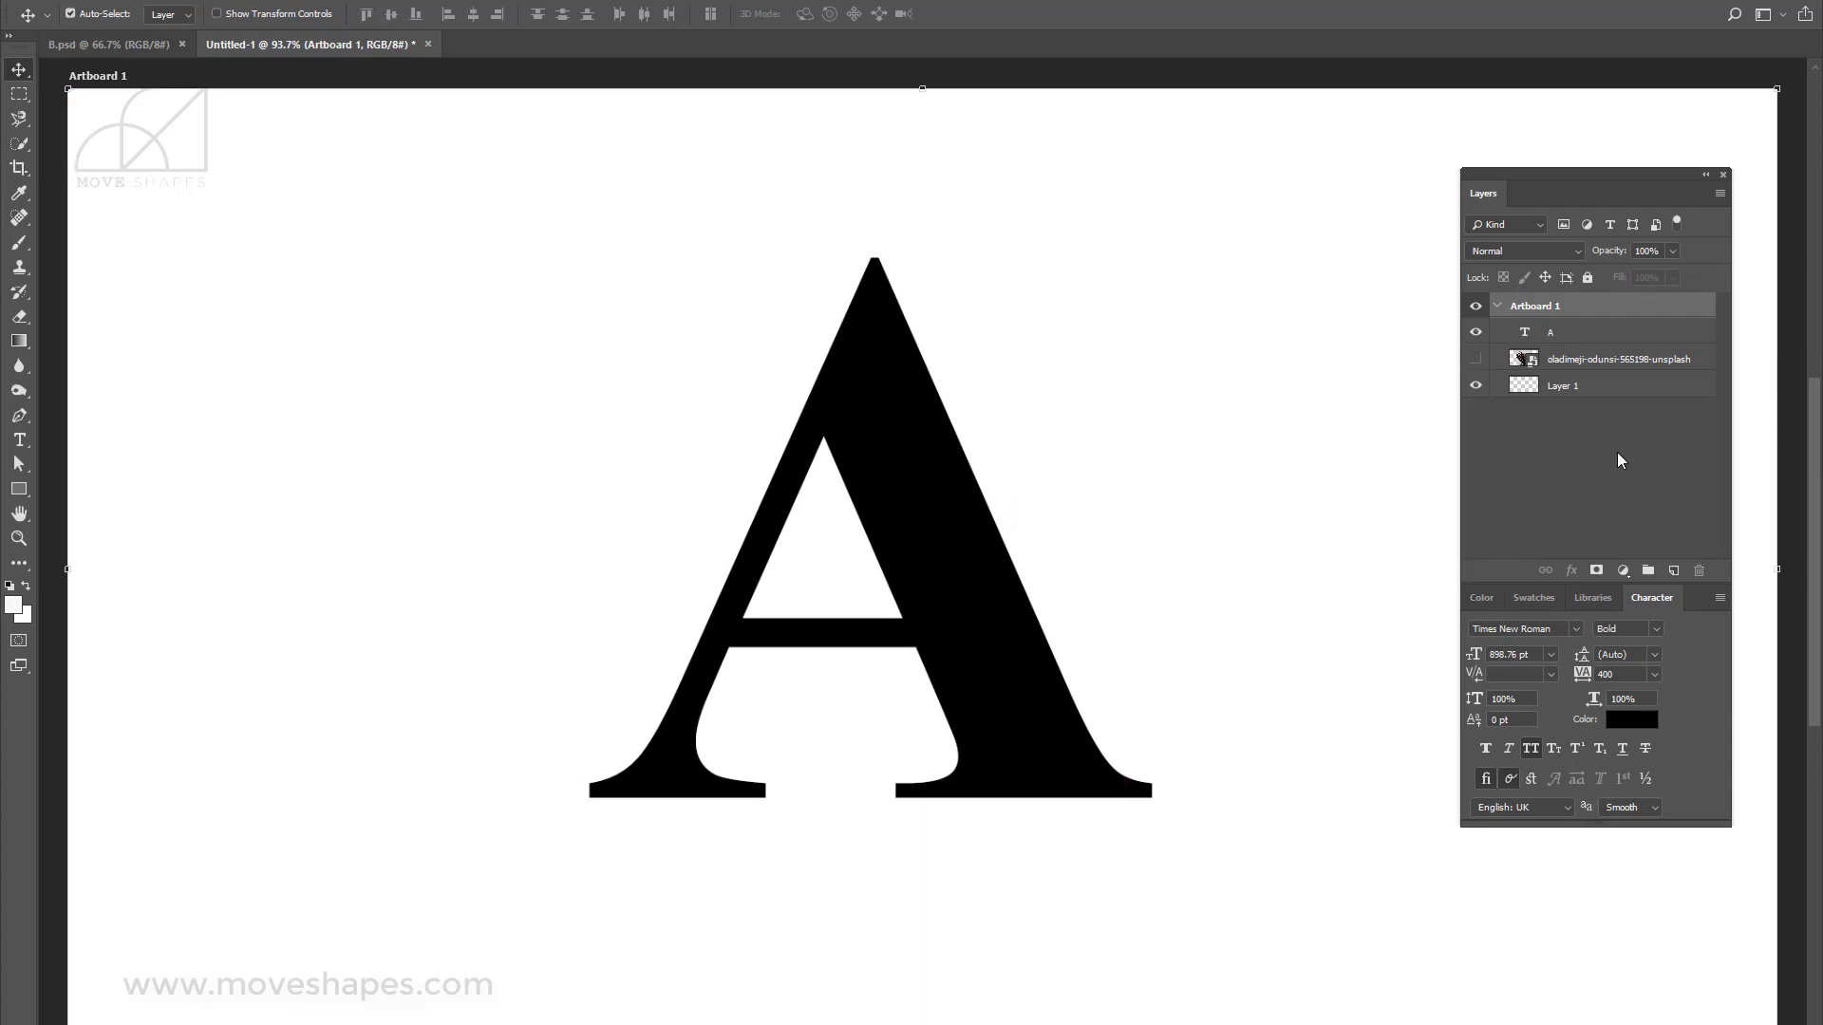
left_click_drag(938, 493, 940, 507)
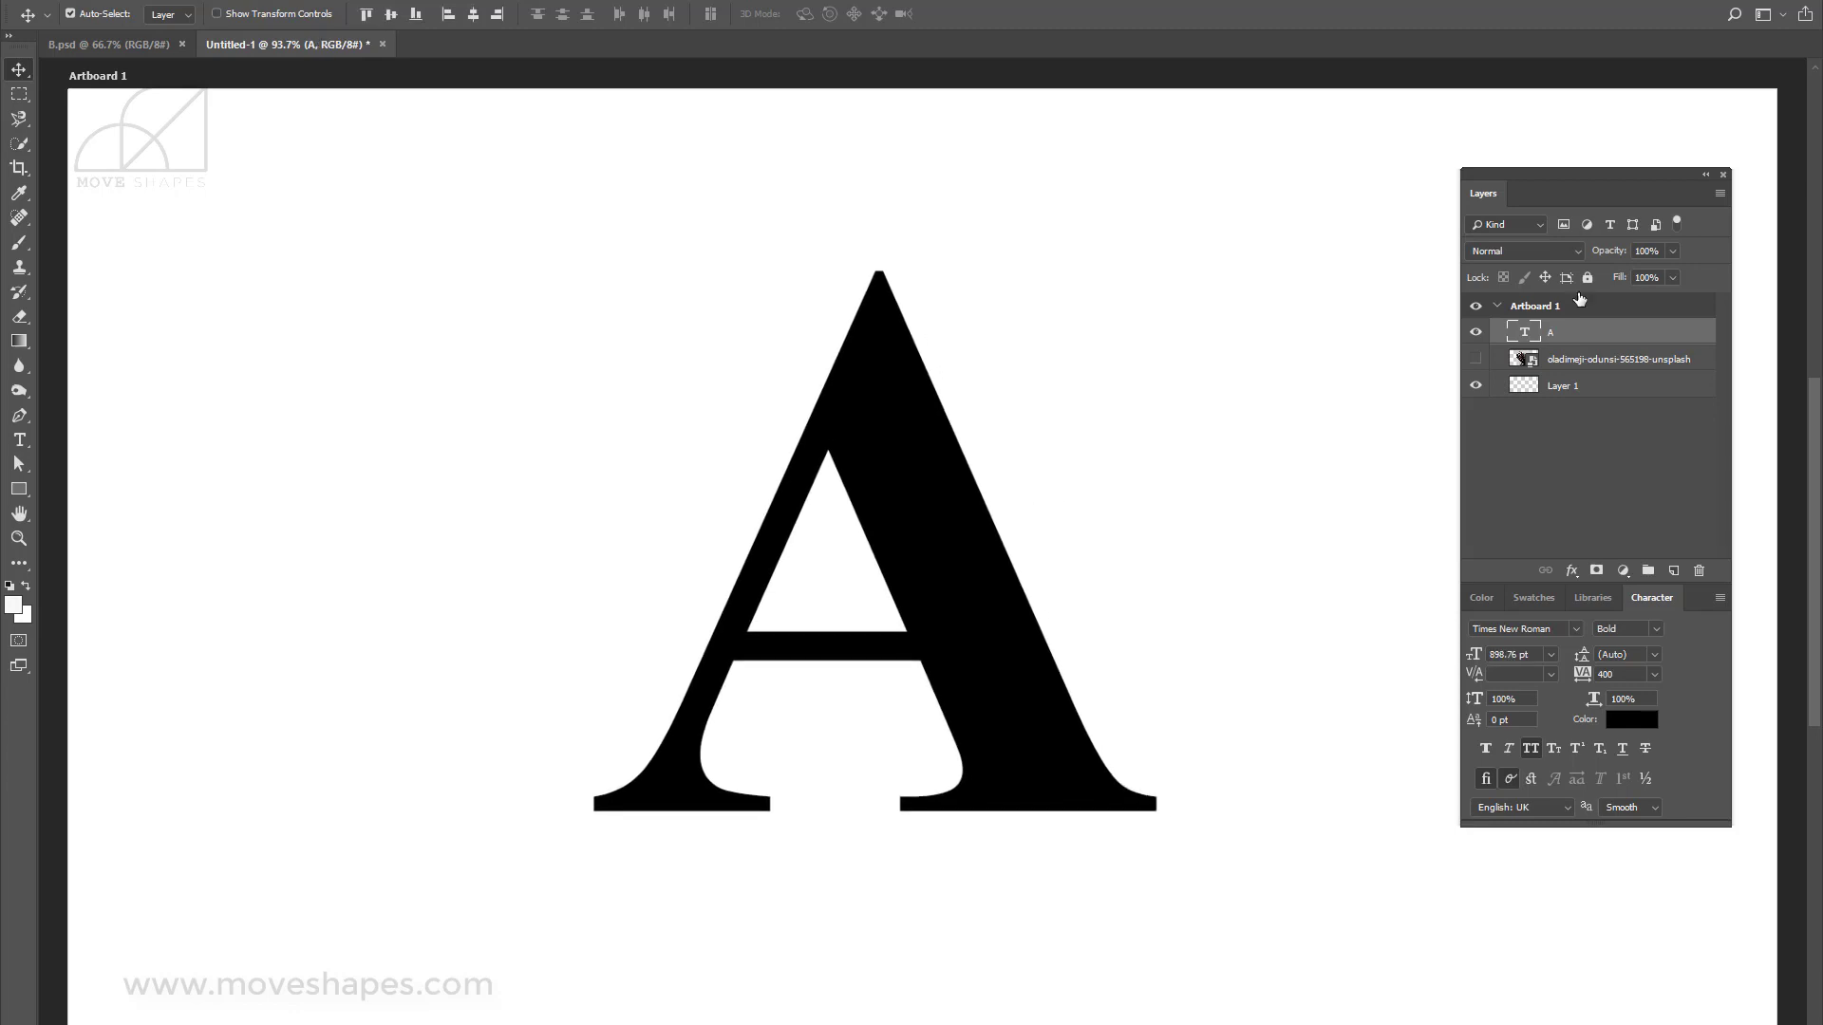
Show the portrait layer again and fade it to 47% opacity.
left_click(1477, 359)
right_click(1087, 485)
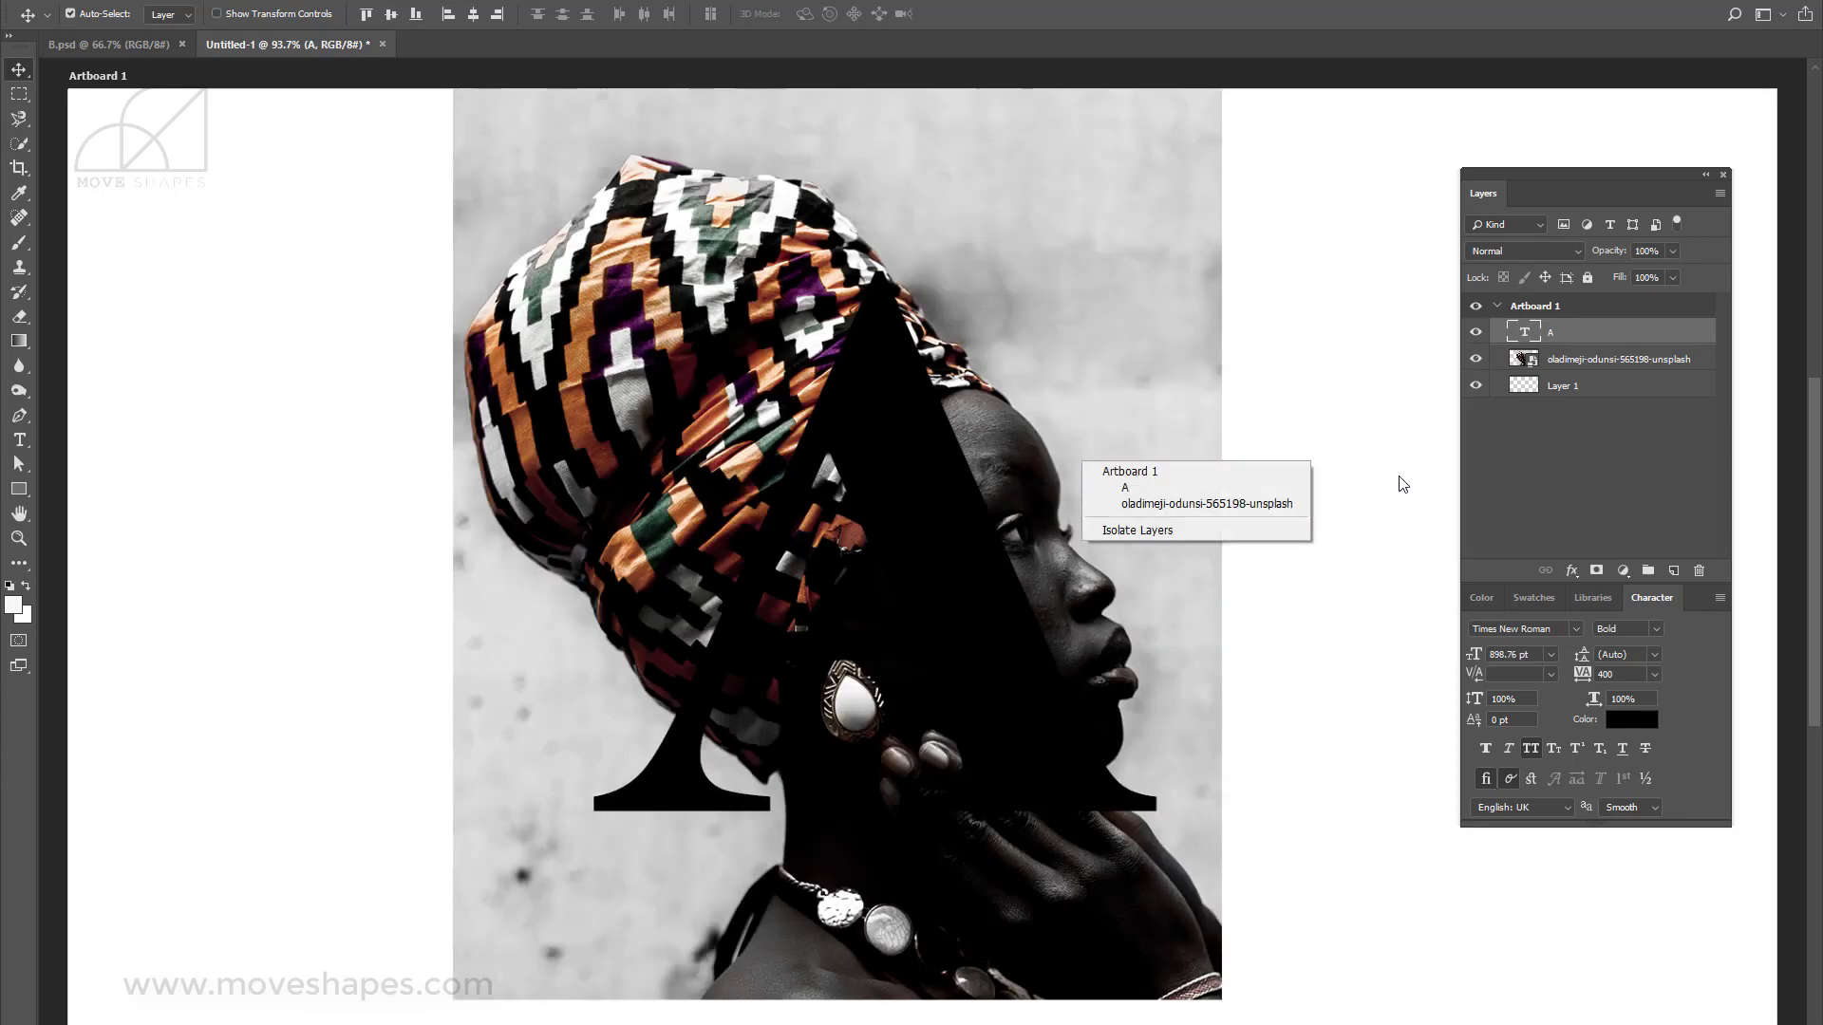
left_click(1571, 361)
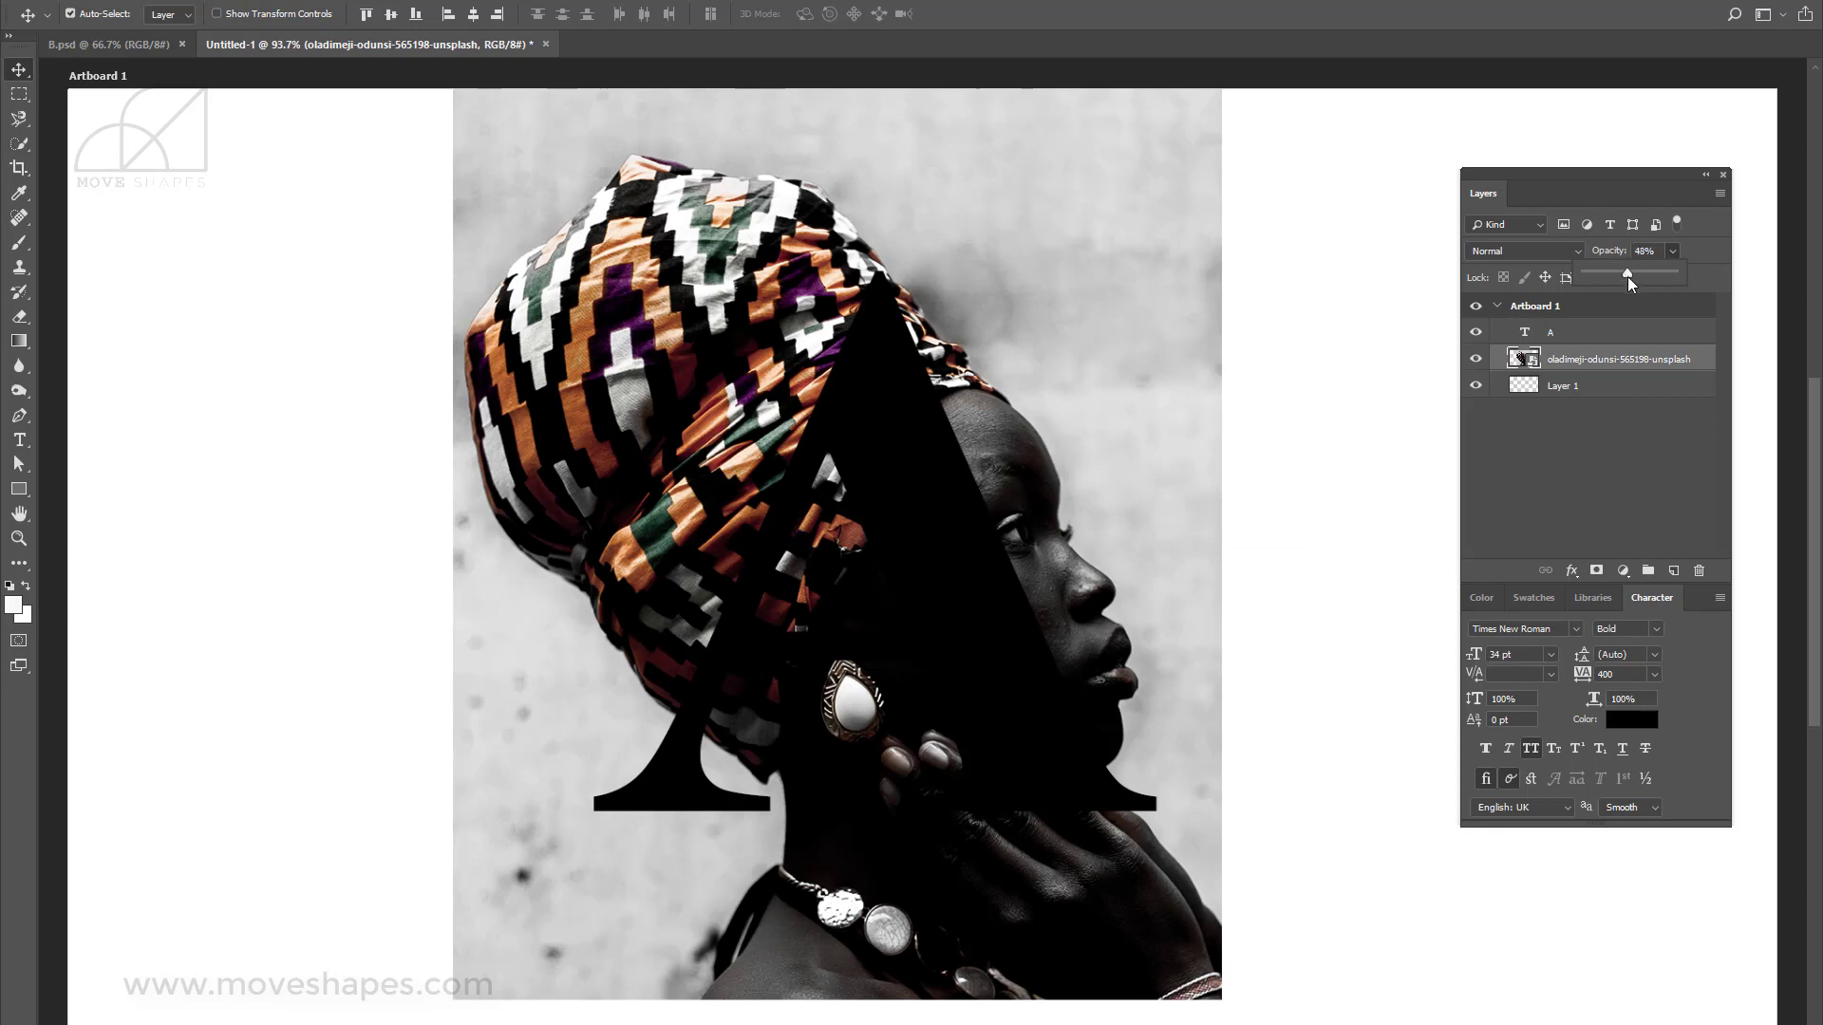
left_click_drag(1628, 276, 1632, 275)
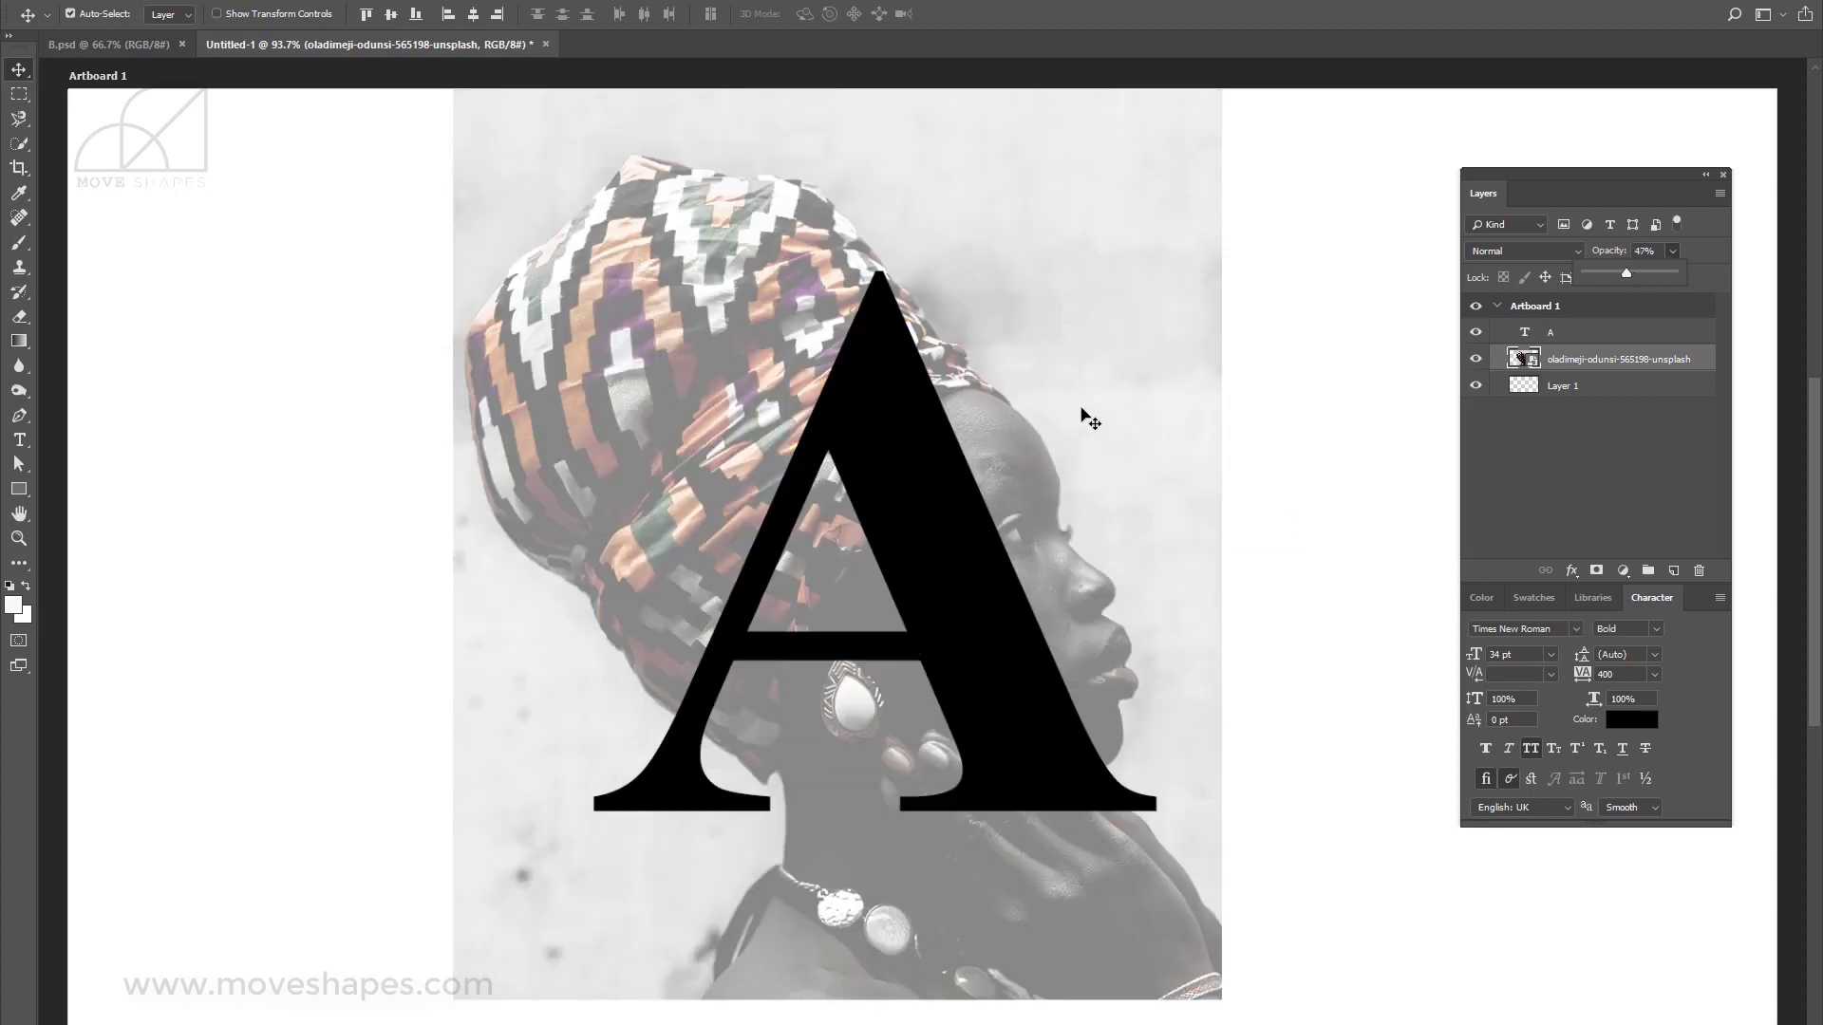
Shrink the portrait to frame the letter A and stack it above the A layer.
key("ctrl+t")
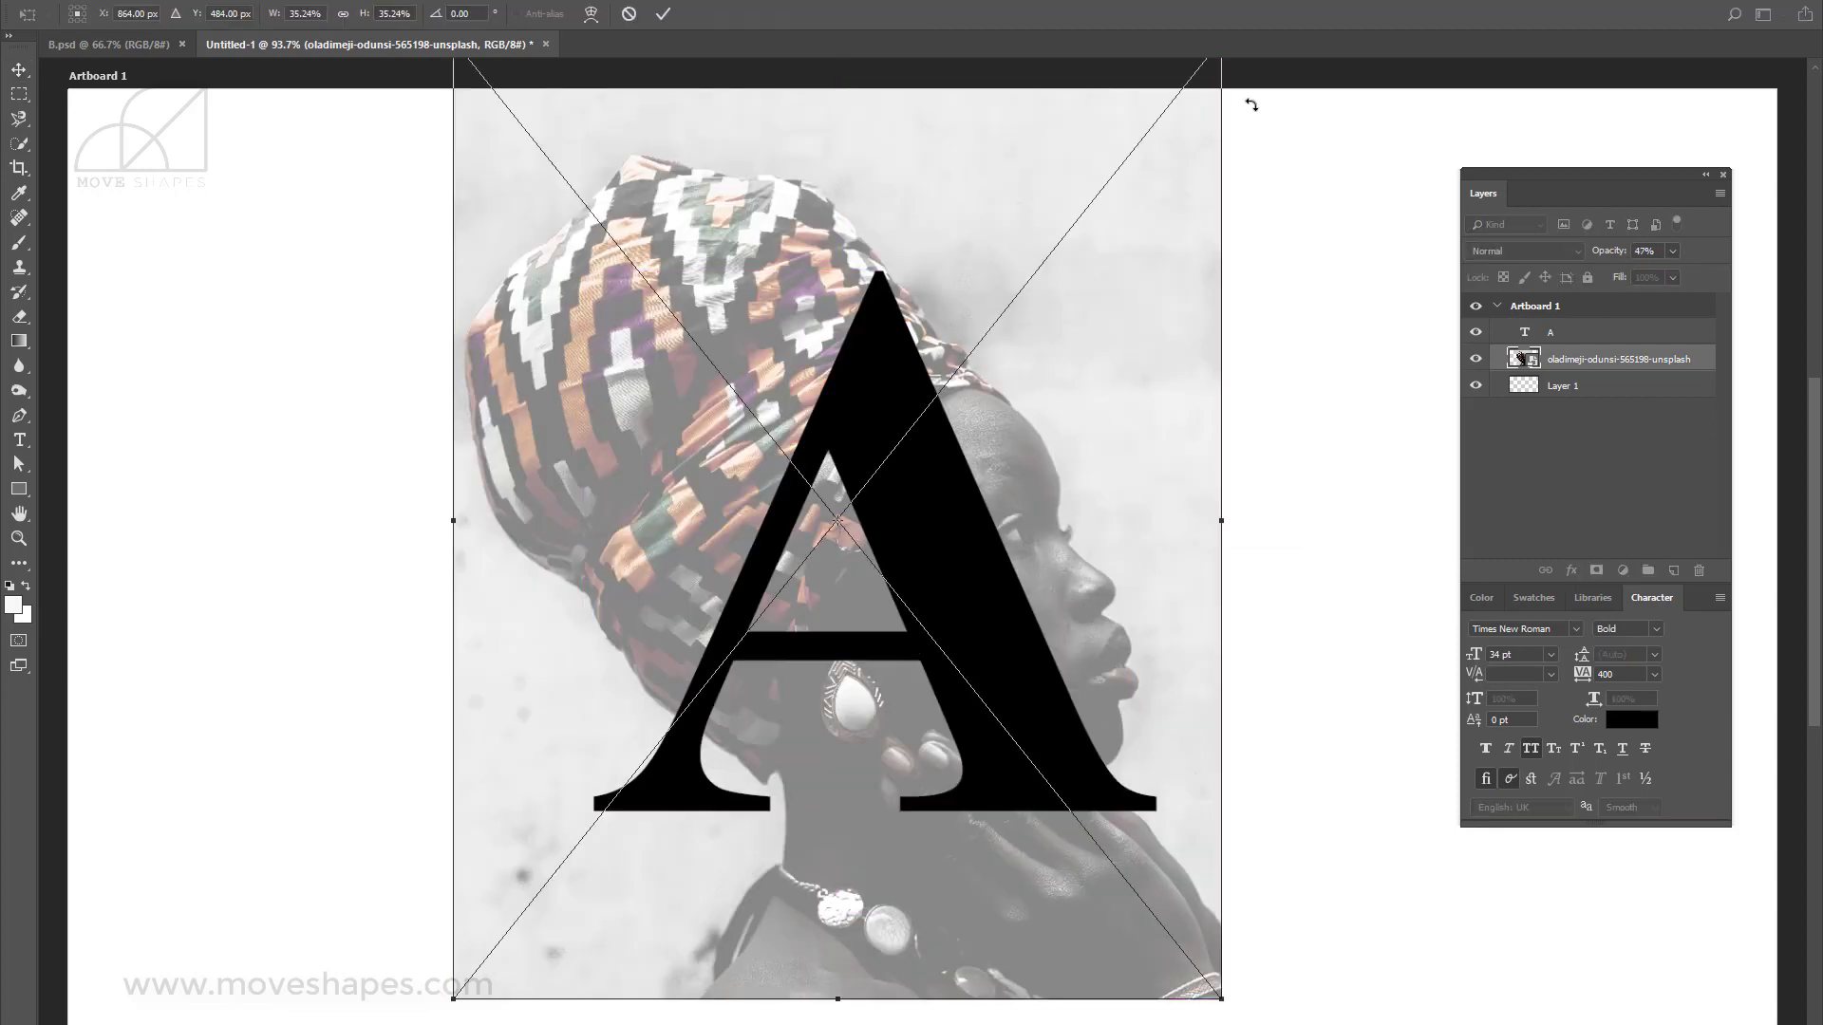
left_click_drag(1216, 993, 1131, 960)
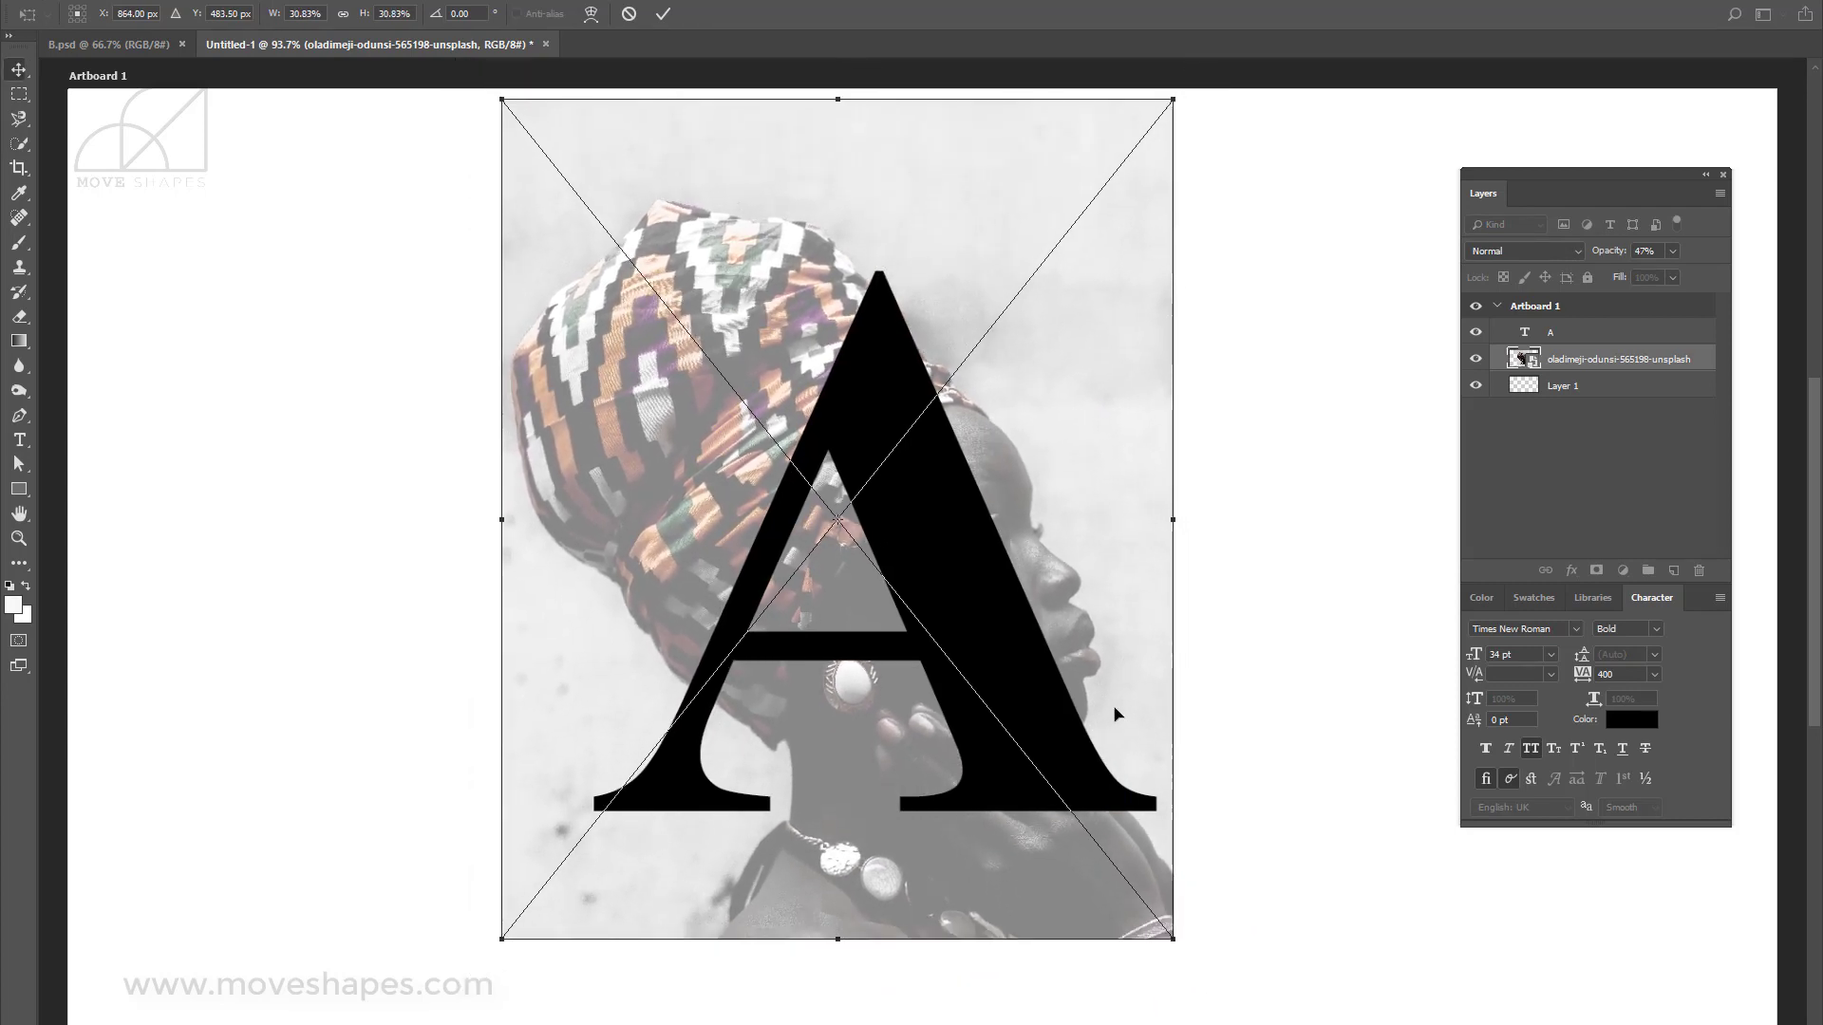
key("Return")
key("shift+Right")
key("shift+Right")
key("shift+Right")
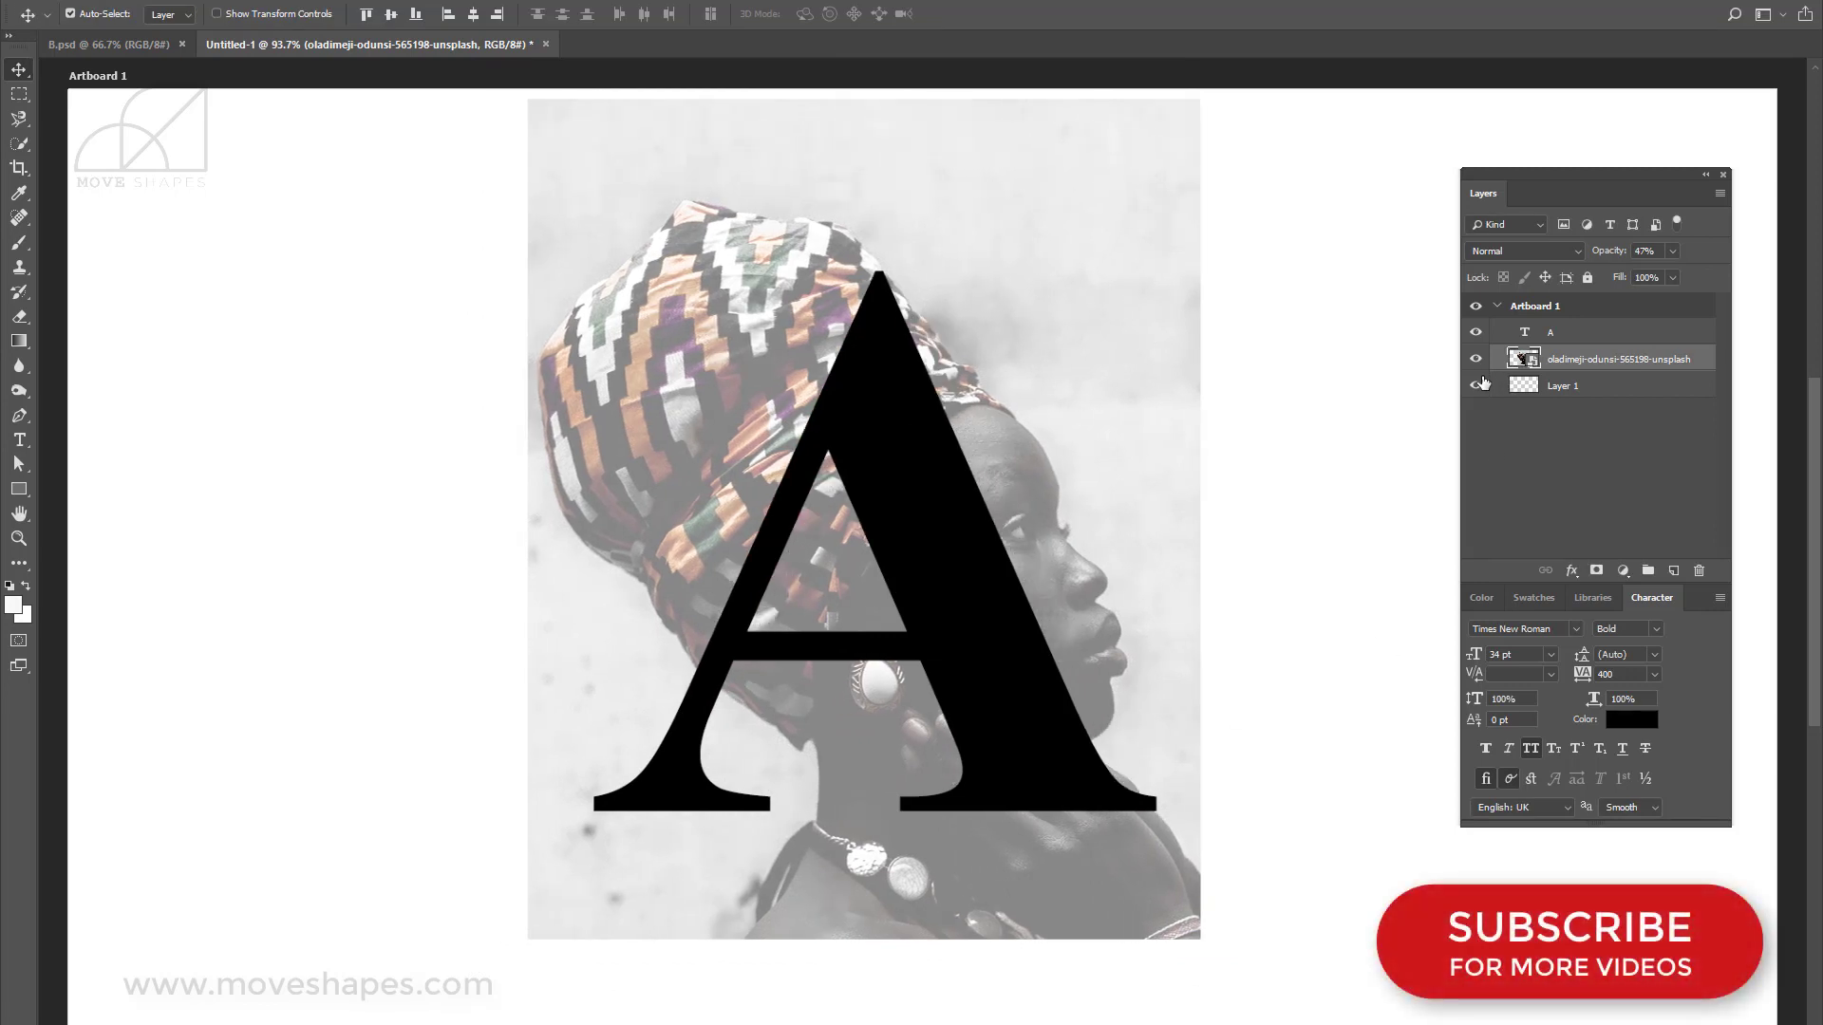
left_click_drag(1542, 367, 1545, 338)
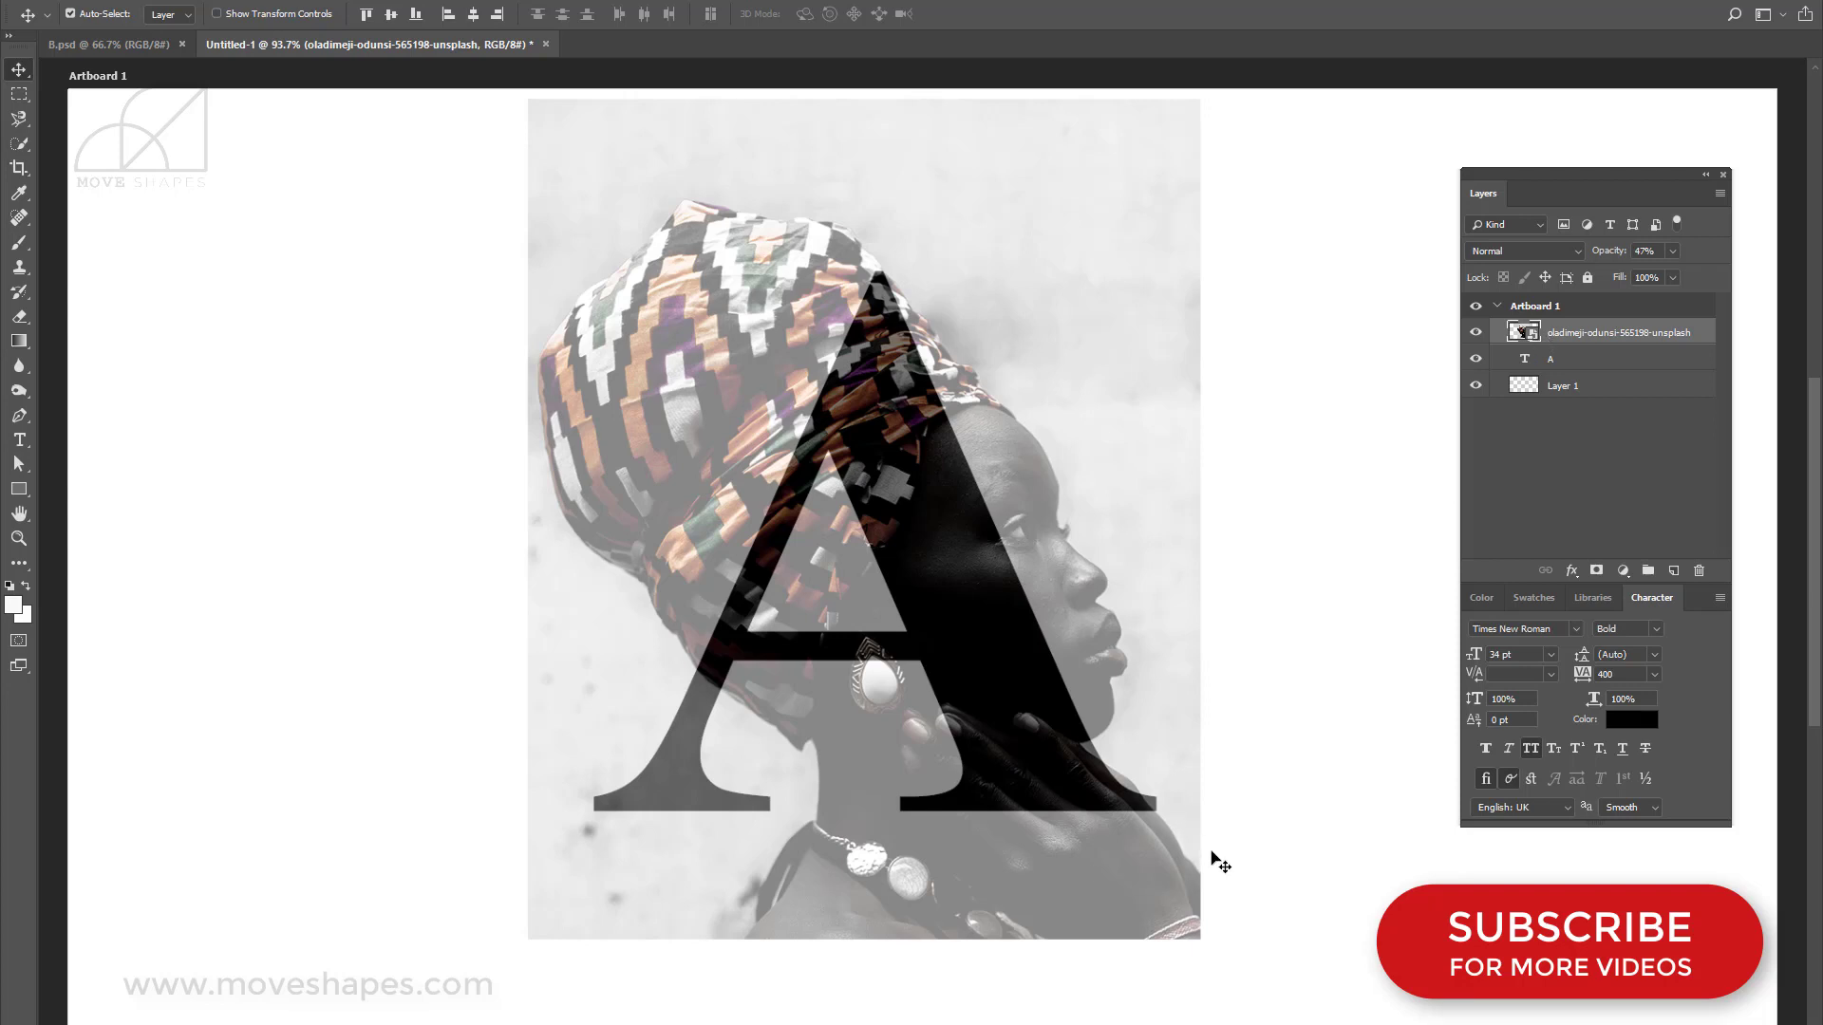
Shift-nudge the photo left, right and down to line the profile up with the A.
key("shift+Right")
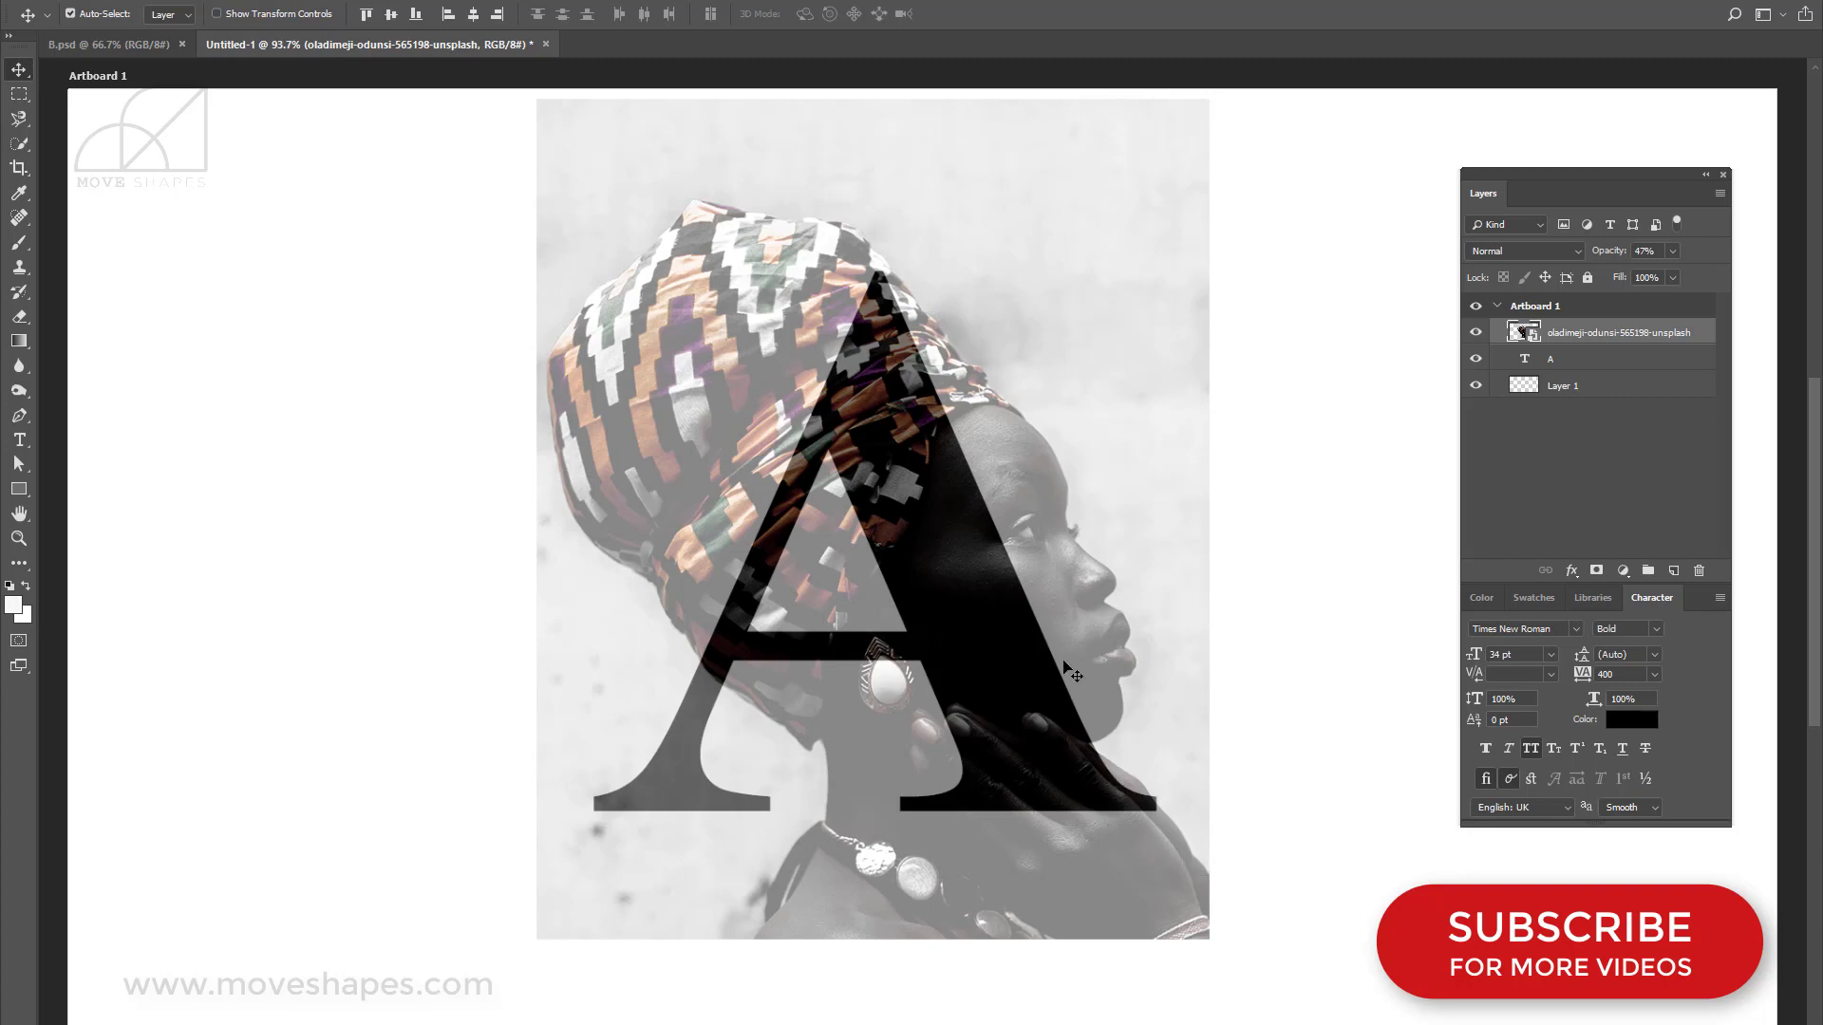
key("shift+Left")
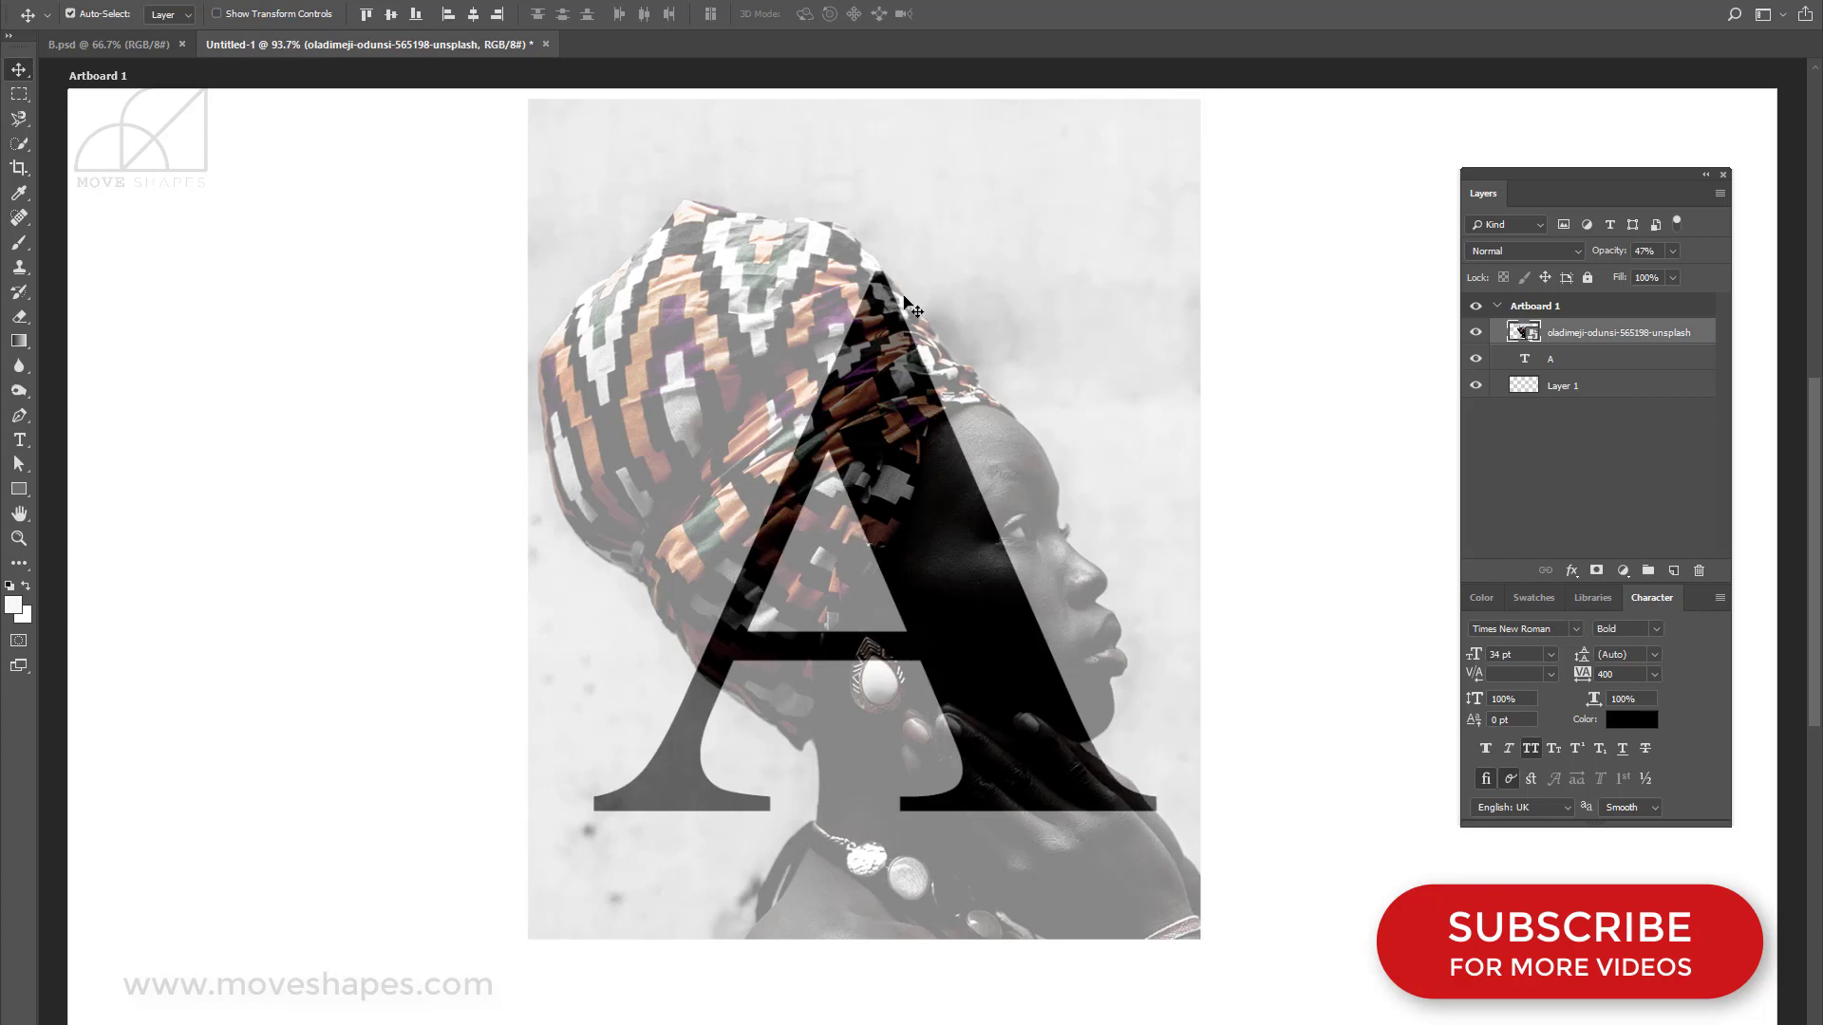
key("shift+Left")
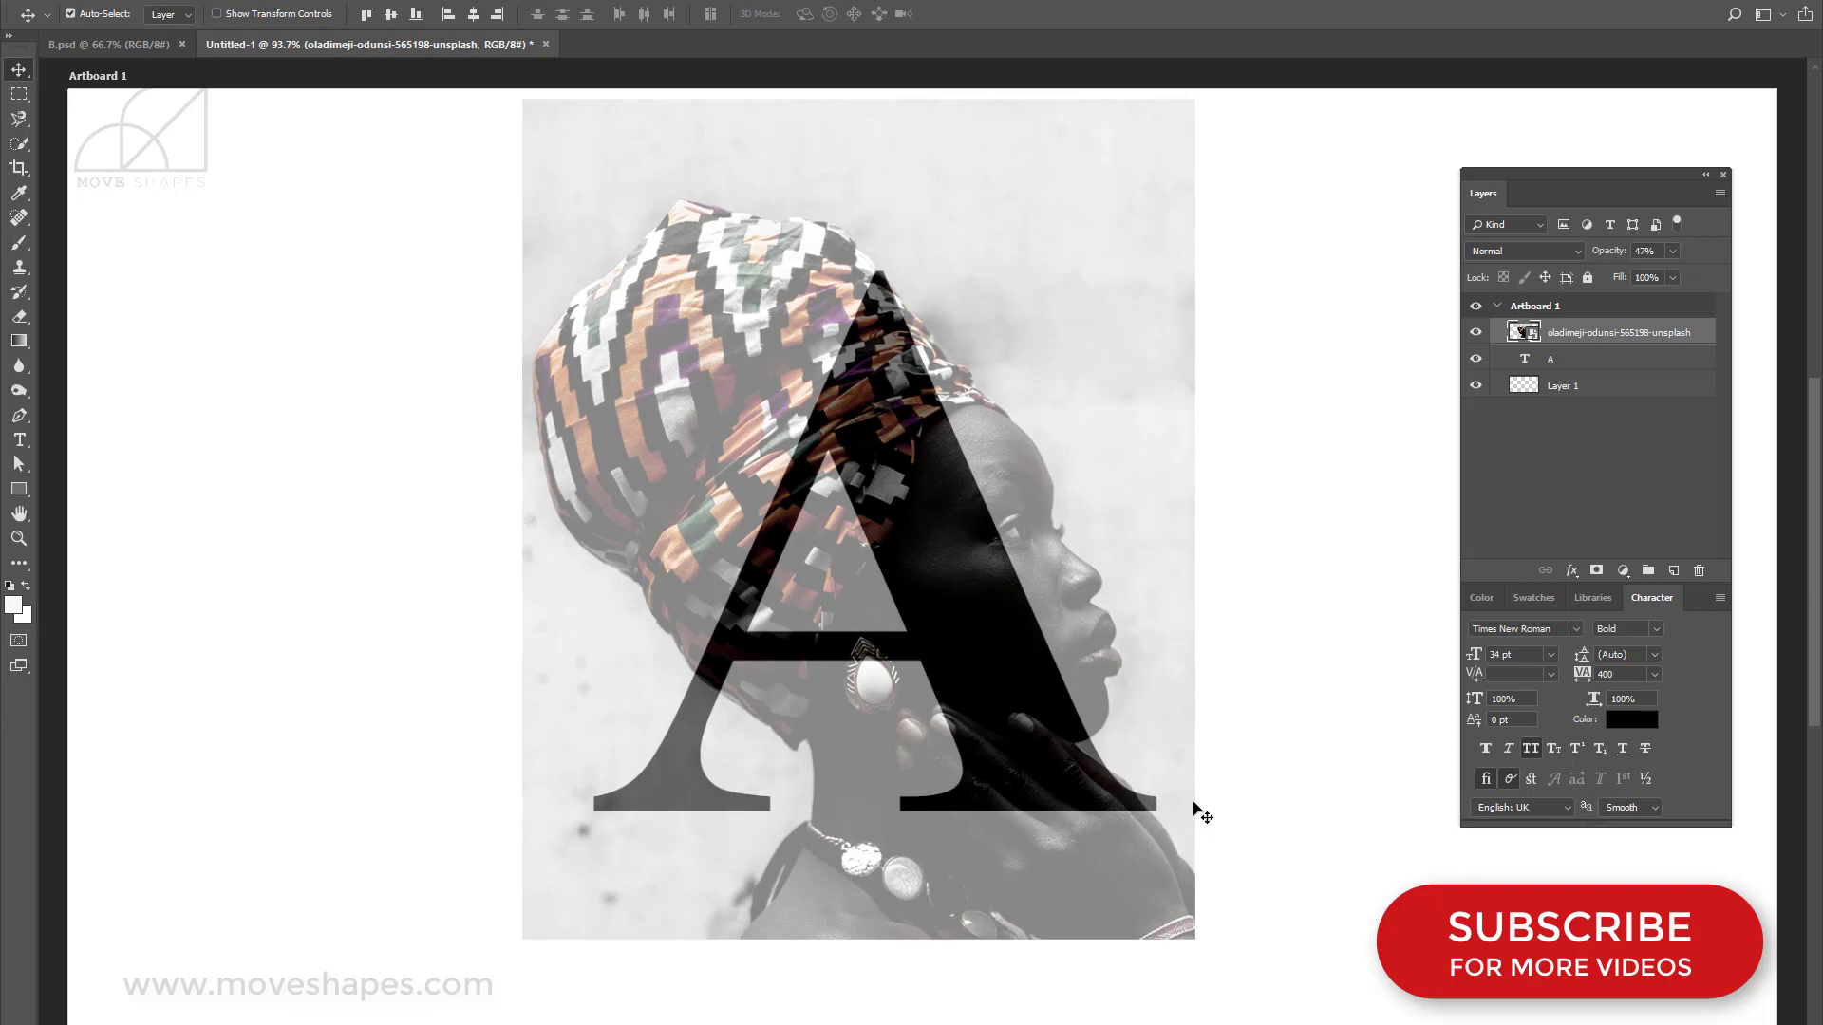
key("shift+Right")
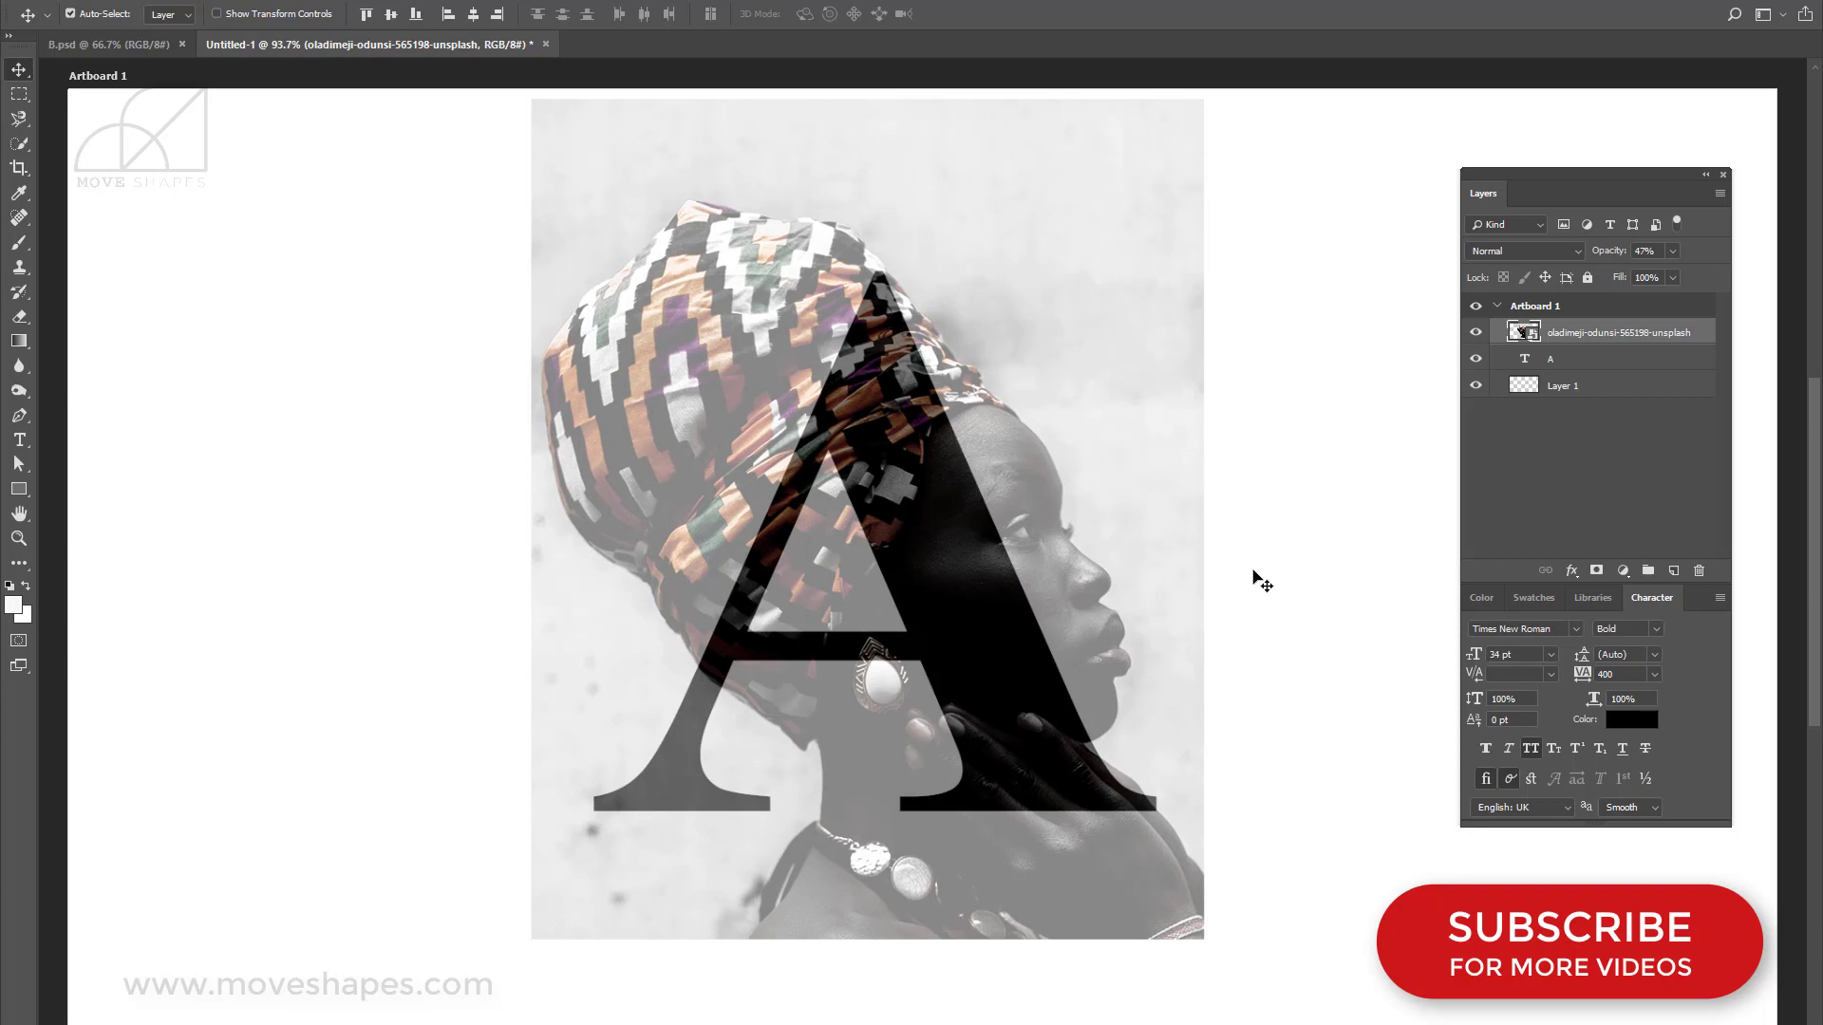
key("shift+Down")
key("Down")
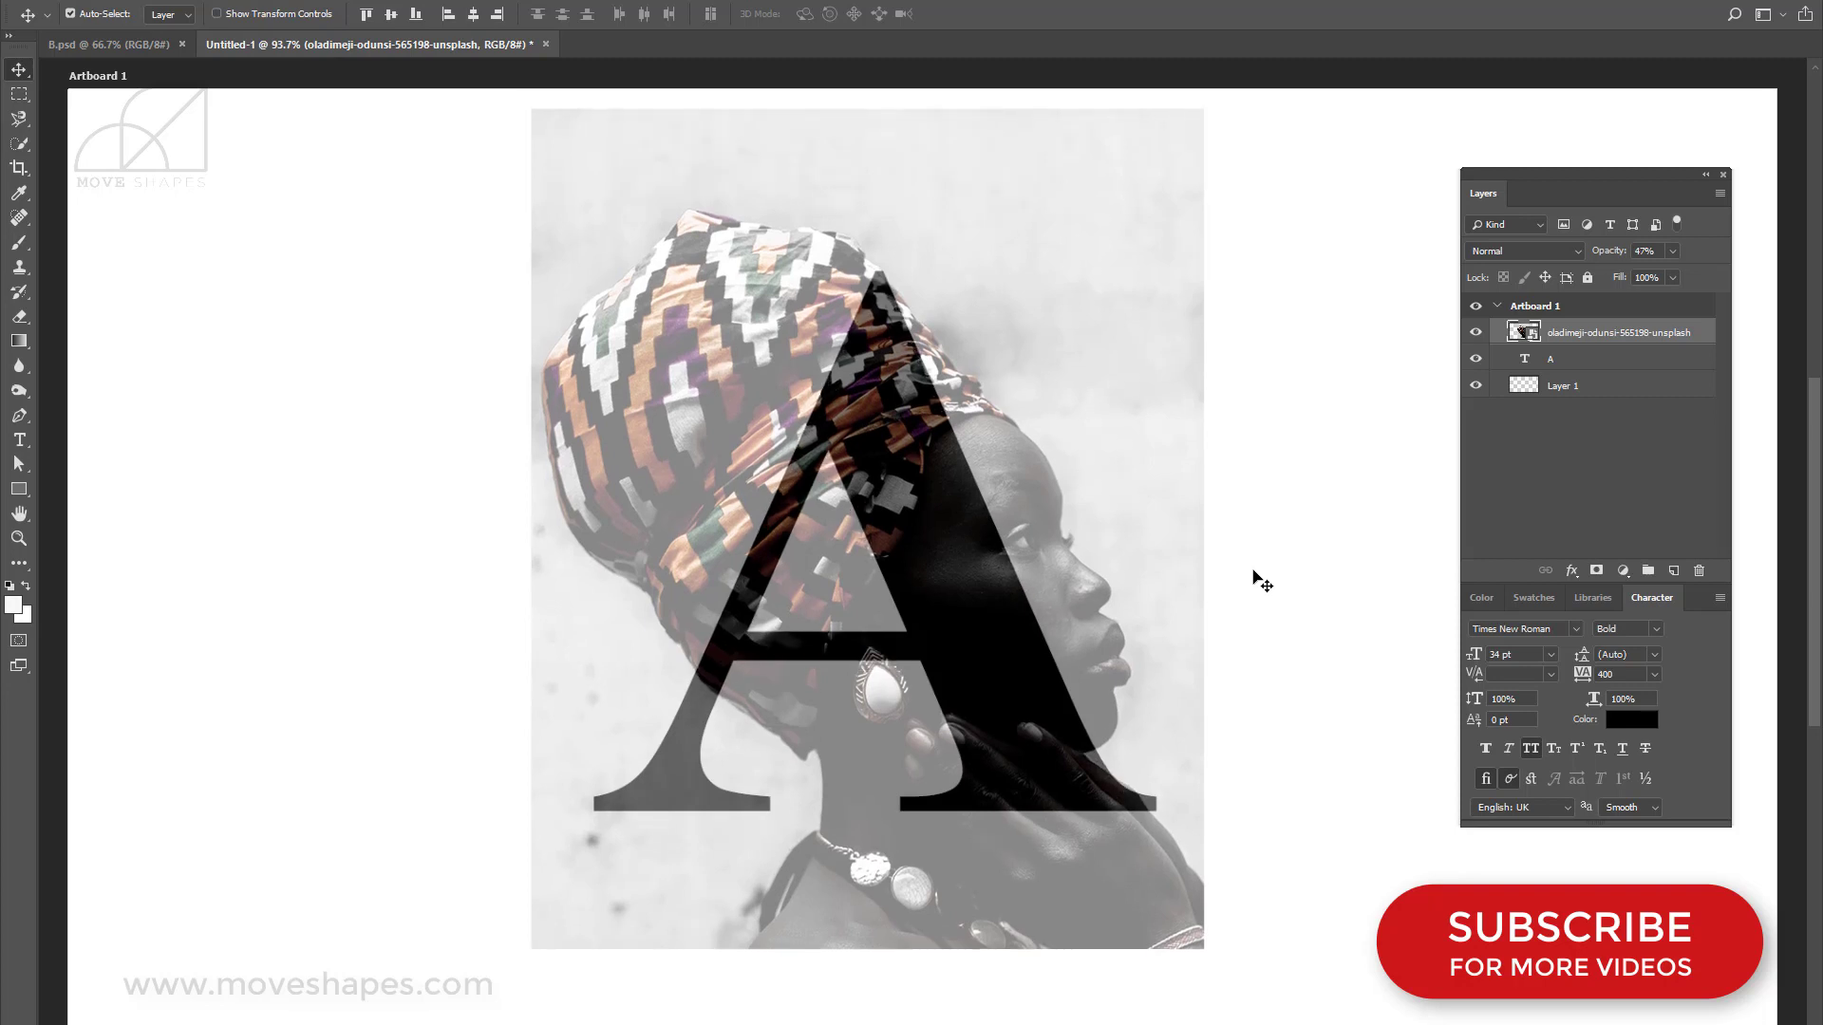
Fine-tune the photo a few pixels right and down, and rescale it to about 32.4%.
key("Down")
key("Down")
key("Down")
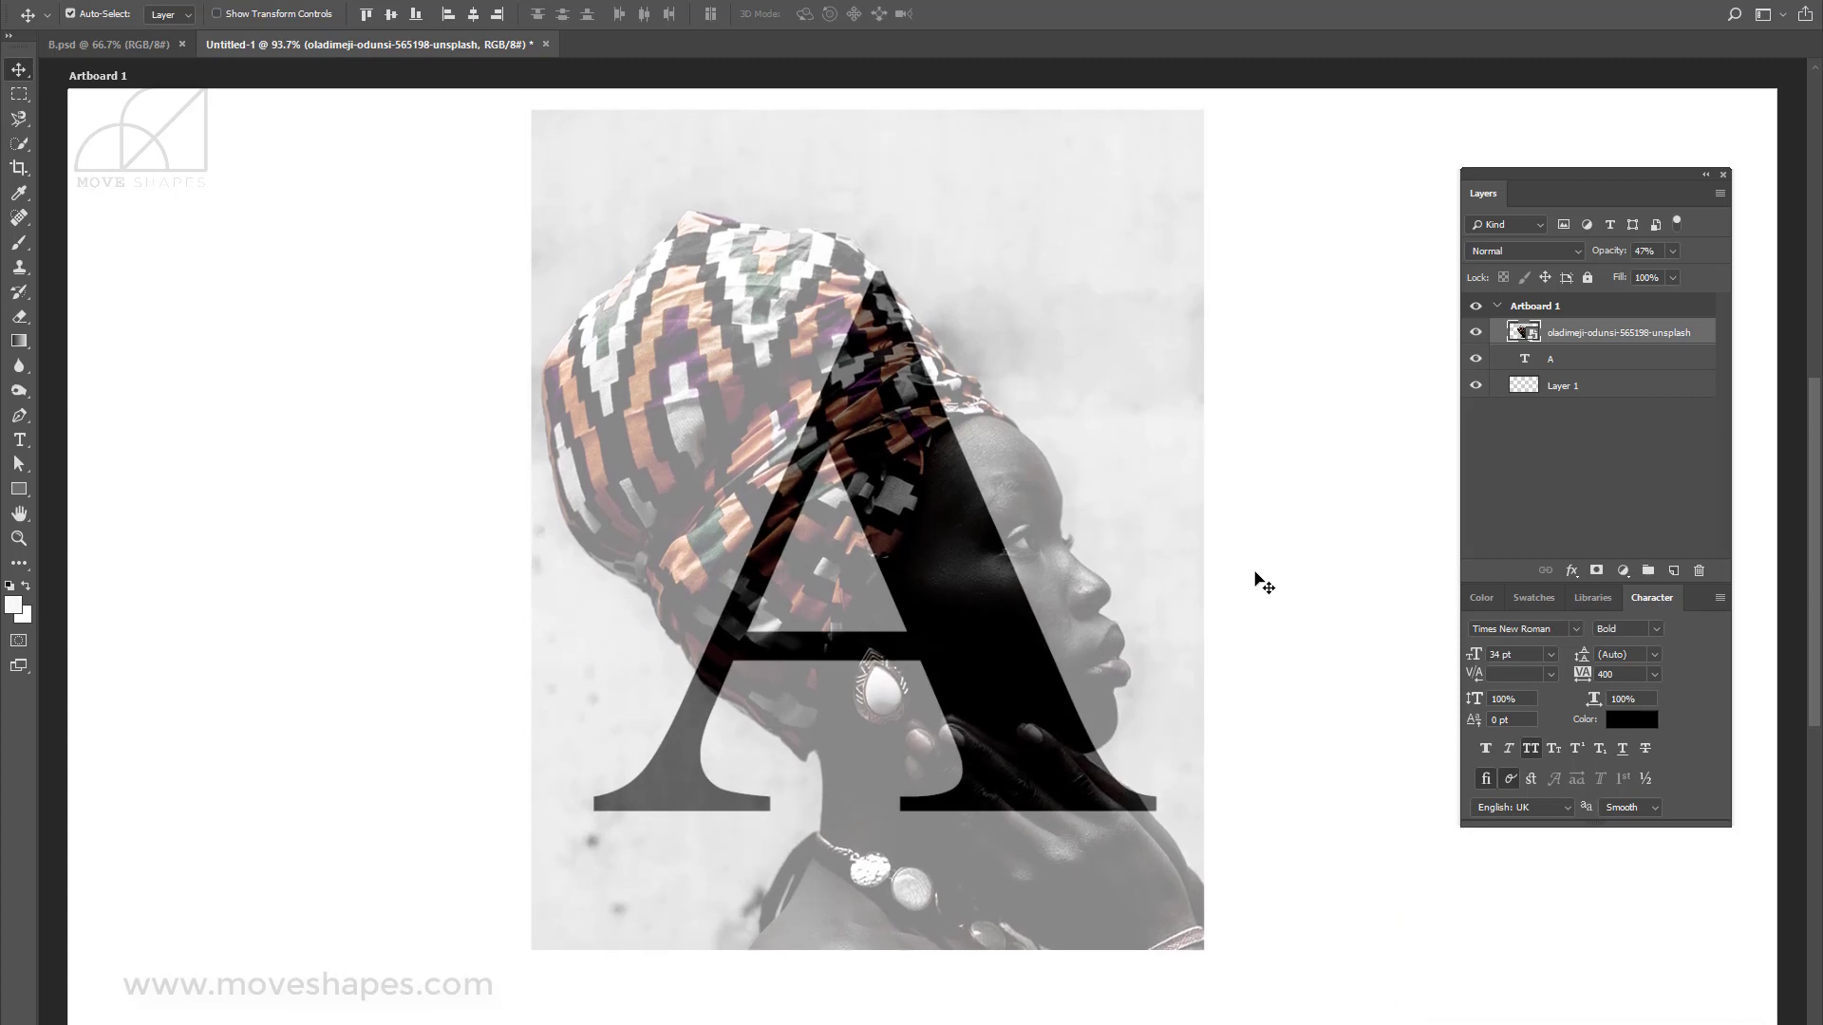
key("Right")
key("Right")
key("Right")
key("Right")
key("Right")
key("Down")
key("Down")
key("Down")
key("Down")
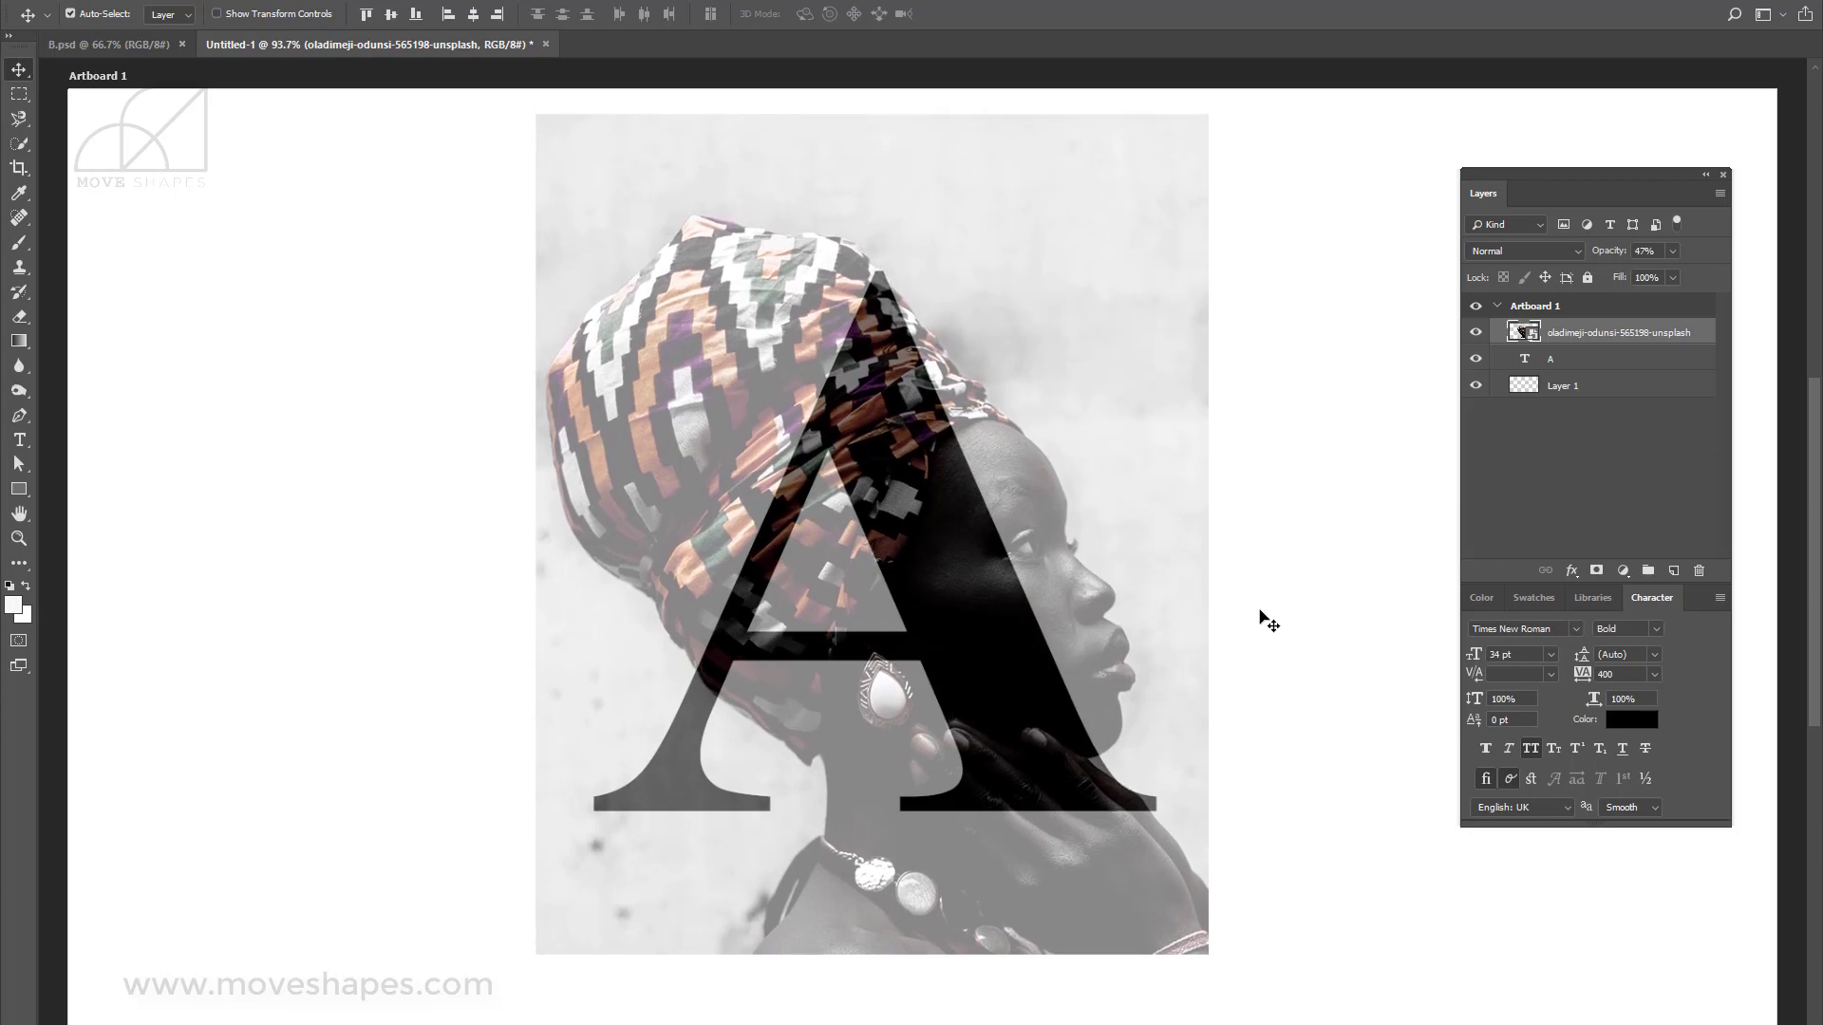
key("Down")
key("Down")
key("Down")
key("Right")
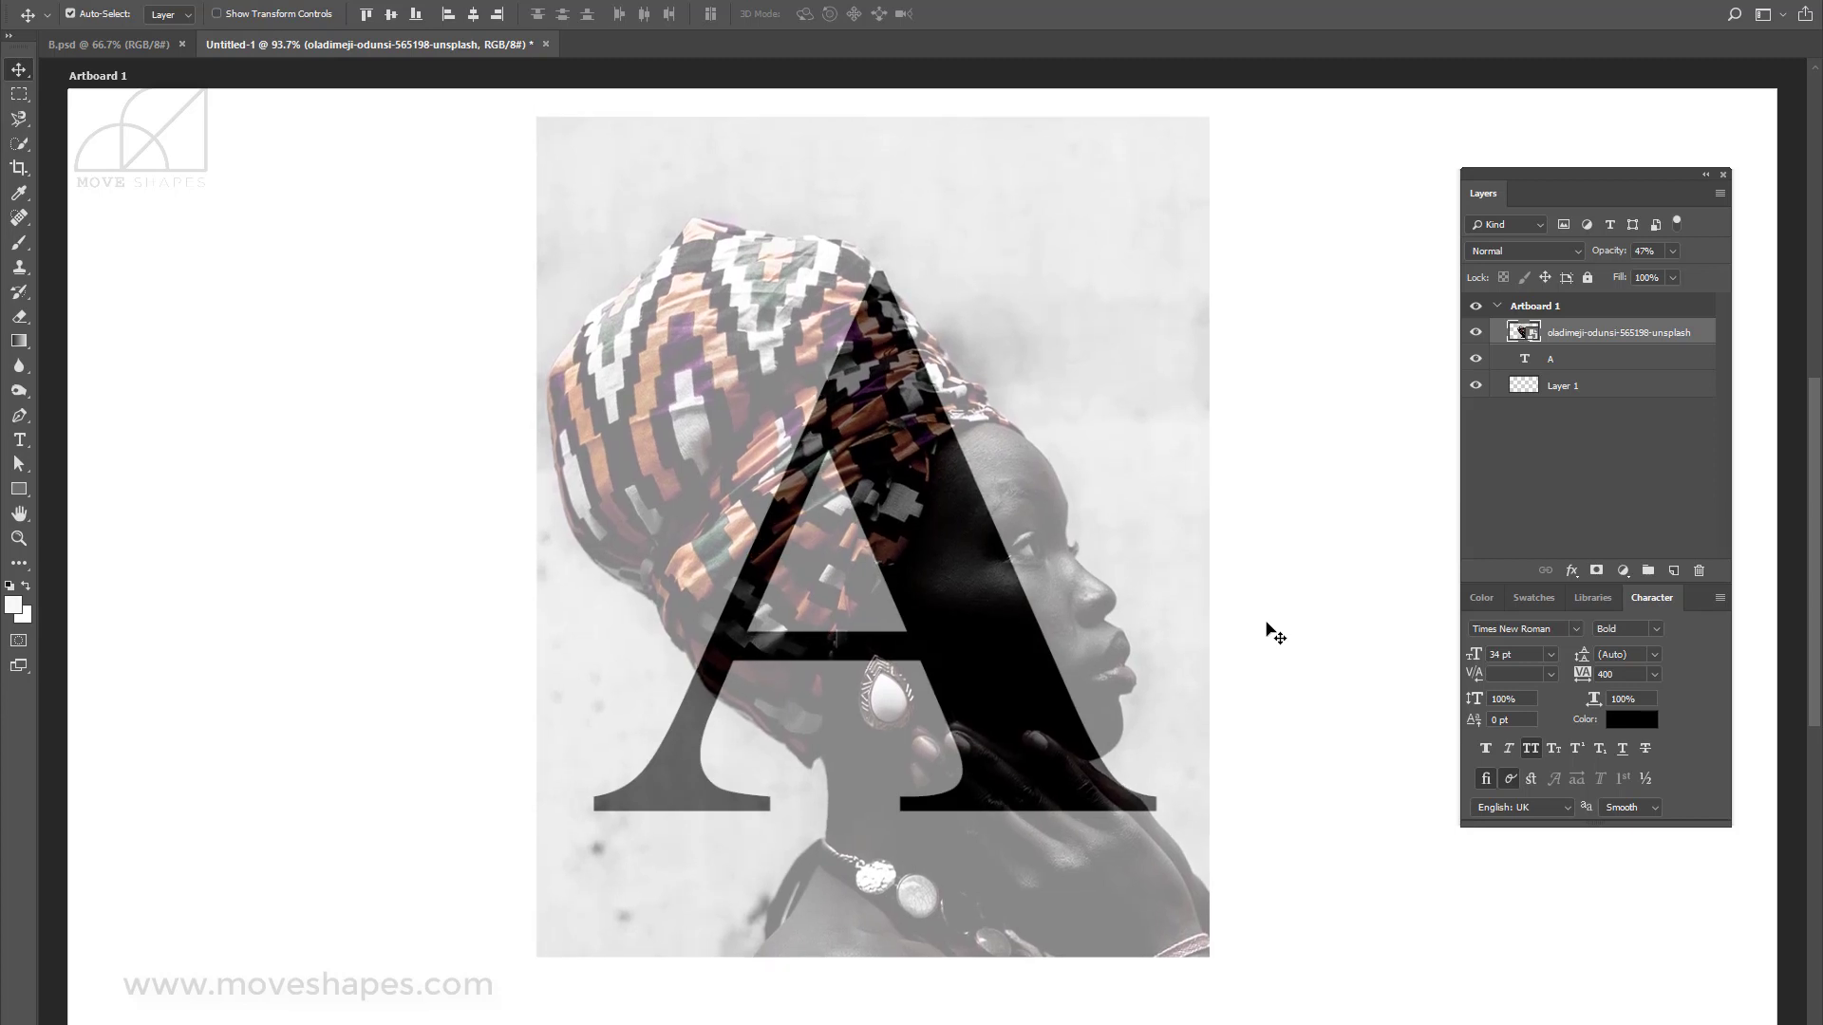
key("shift+Right")
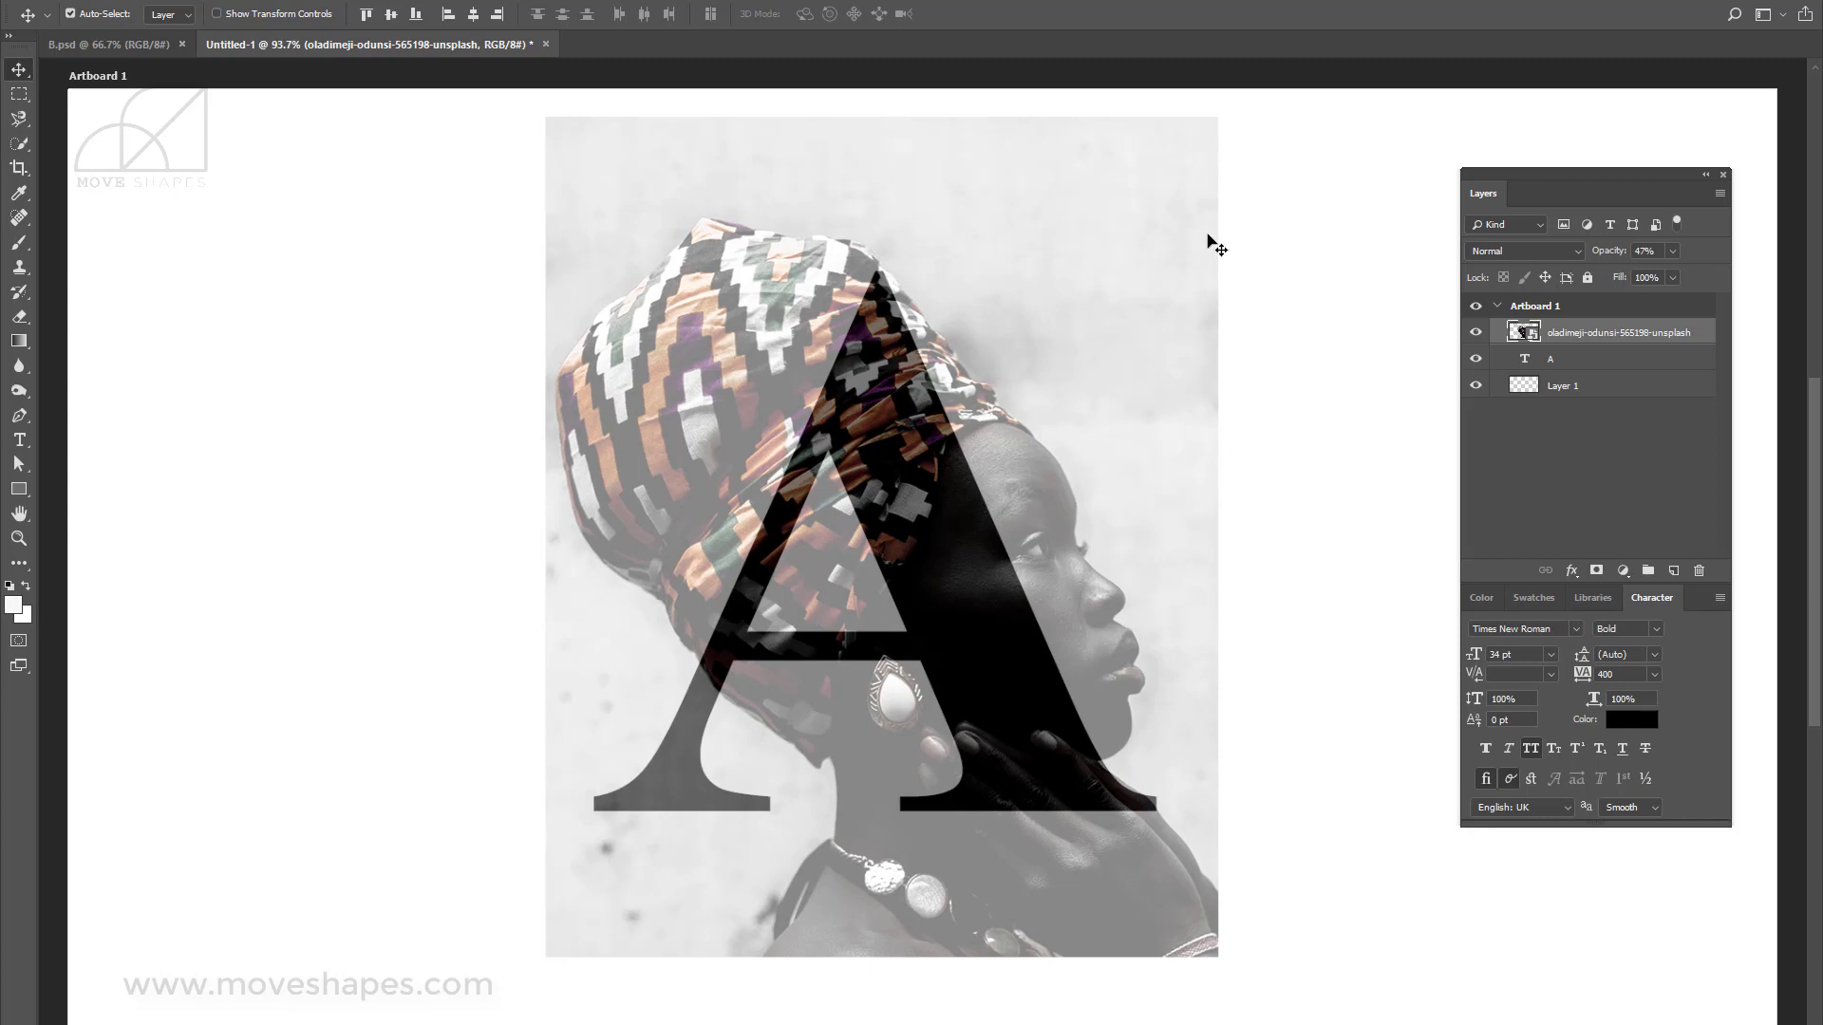
key("ctrl+t")
left_click_drag(1218, 116, 1235, 95)
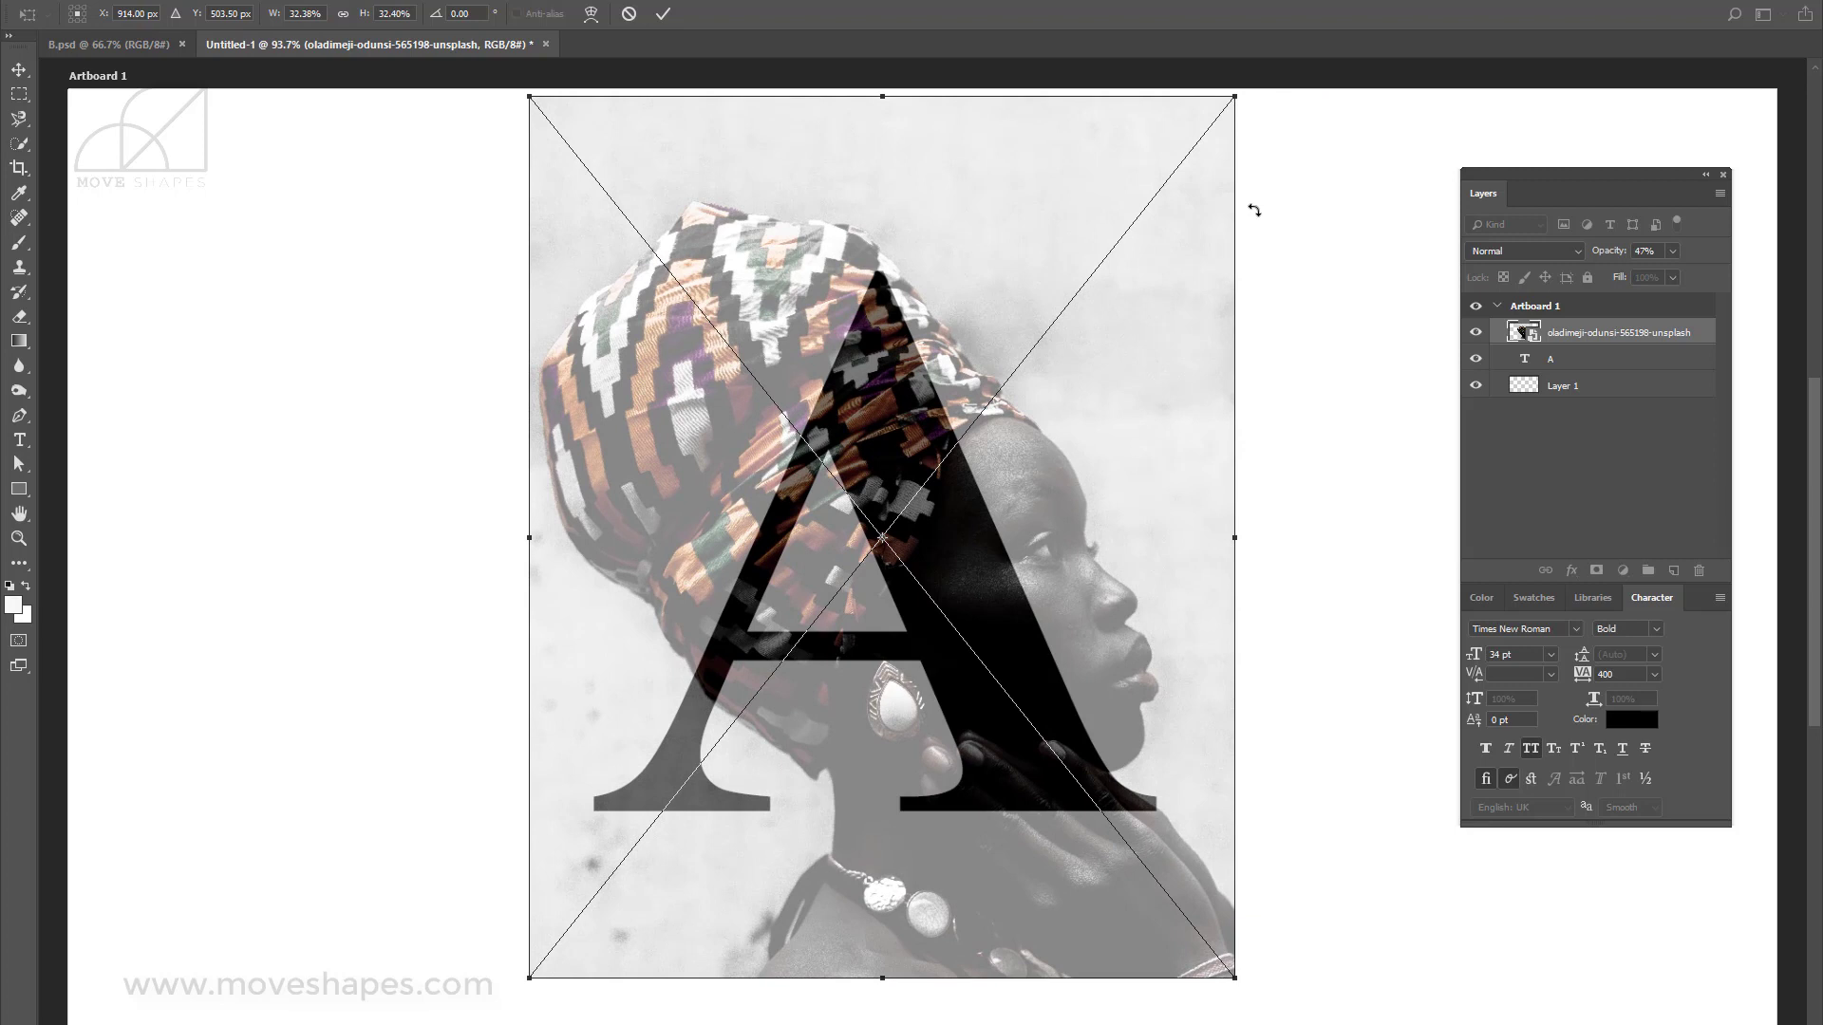
Commit the photo size, nudge it left, and shrink it to about 29.3%.
key("Return")
key("shift+Left")
key("shift+Left")
key("shift+Left")
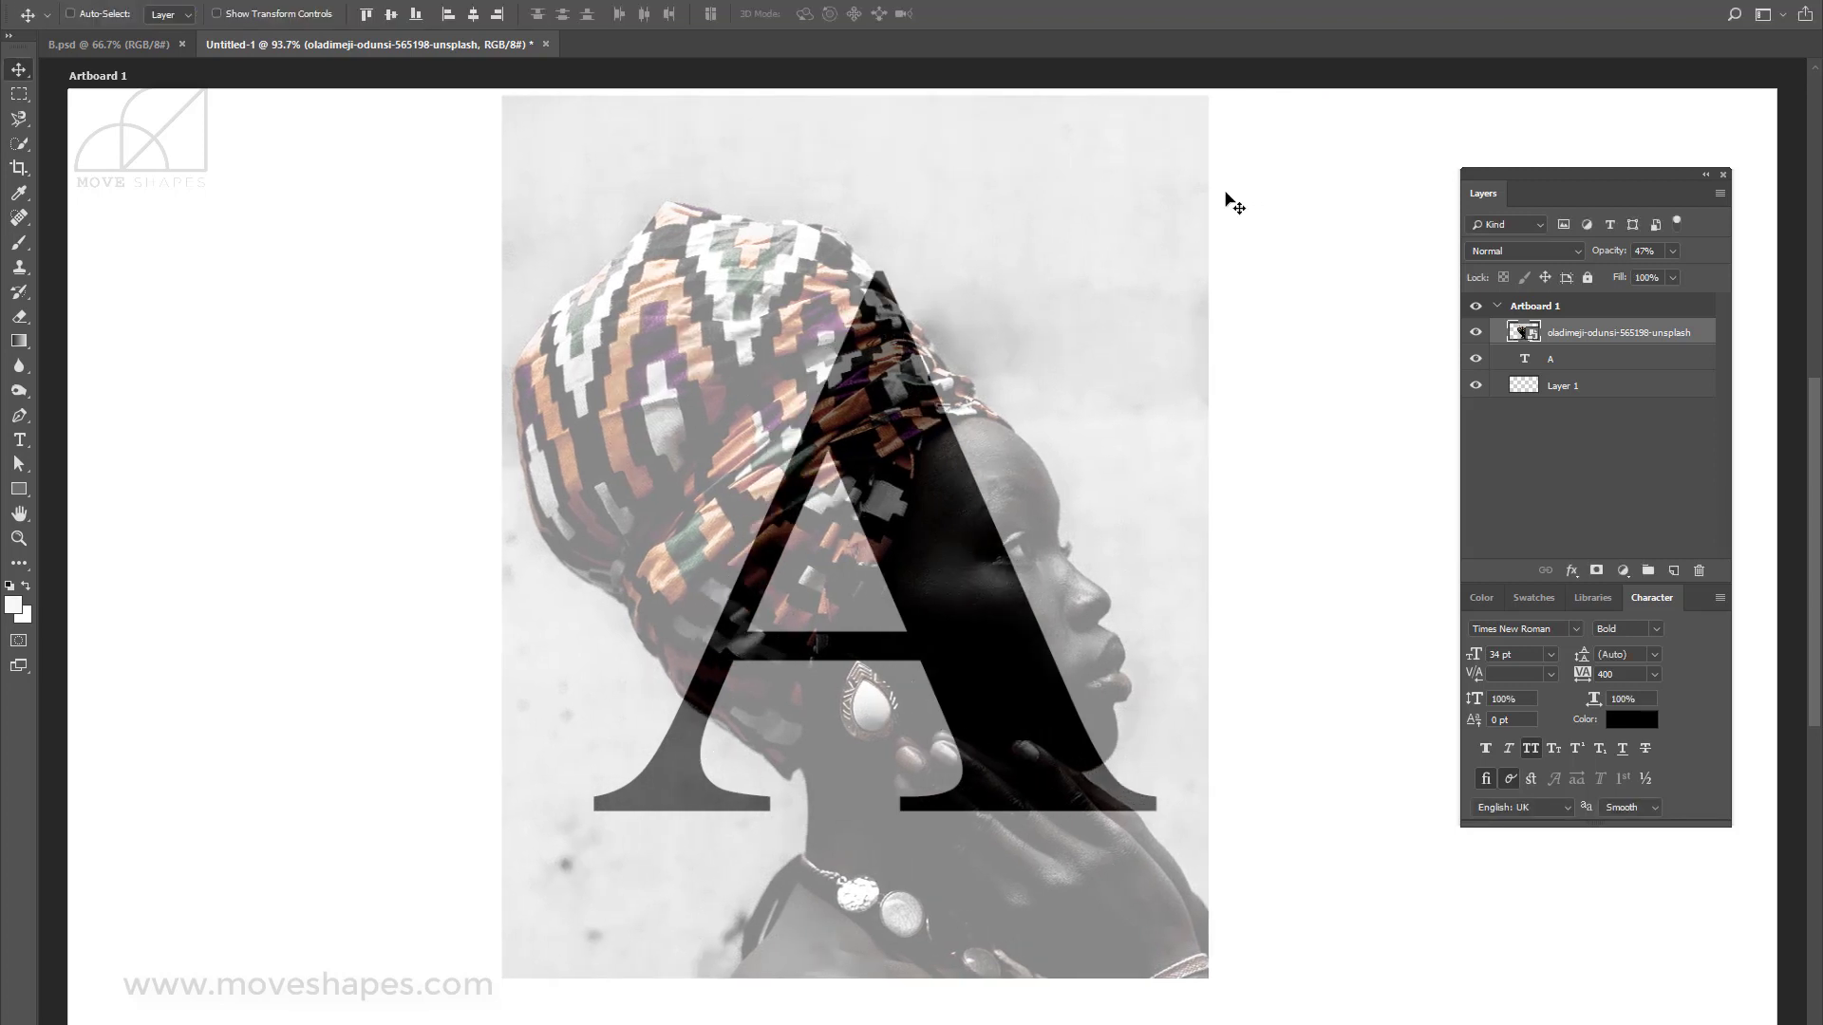
key("ctrl+t")
left_click_drag(1209, 94, 1180, 141)
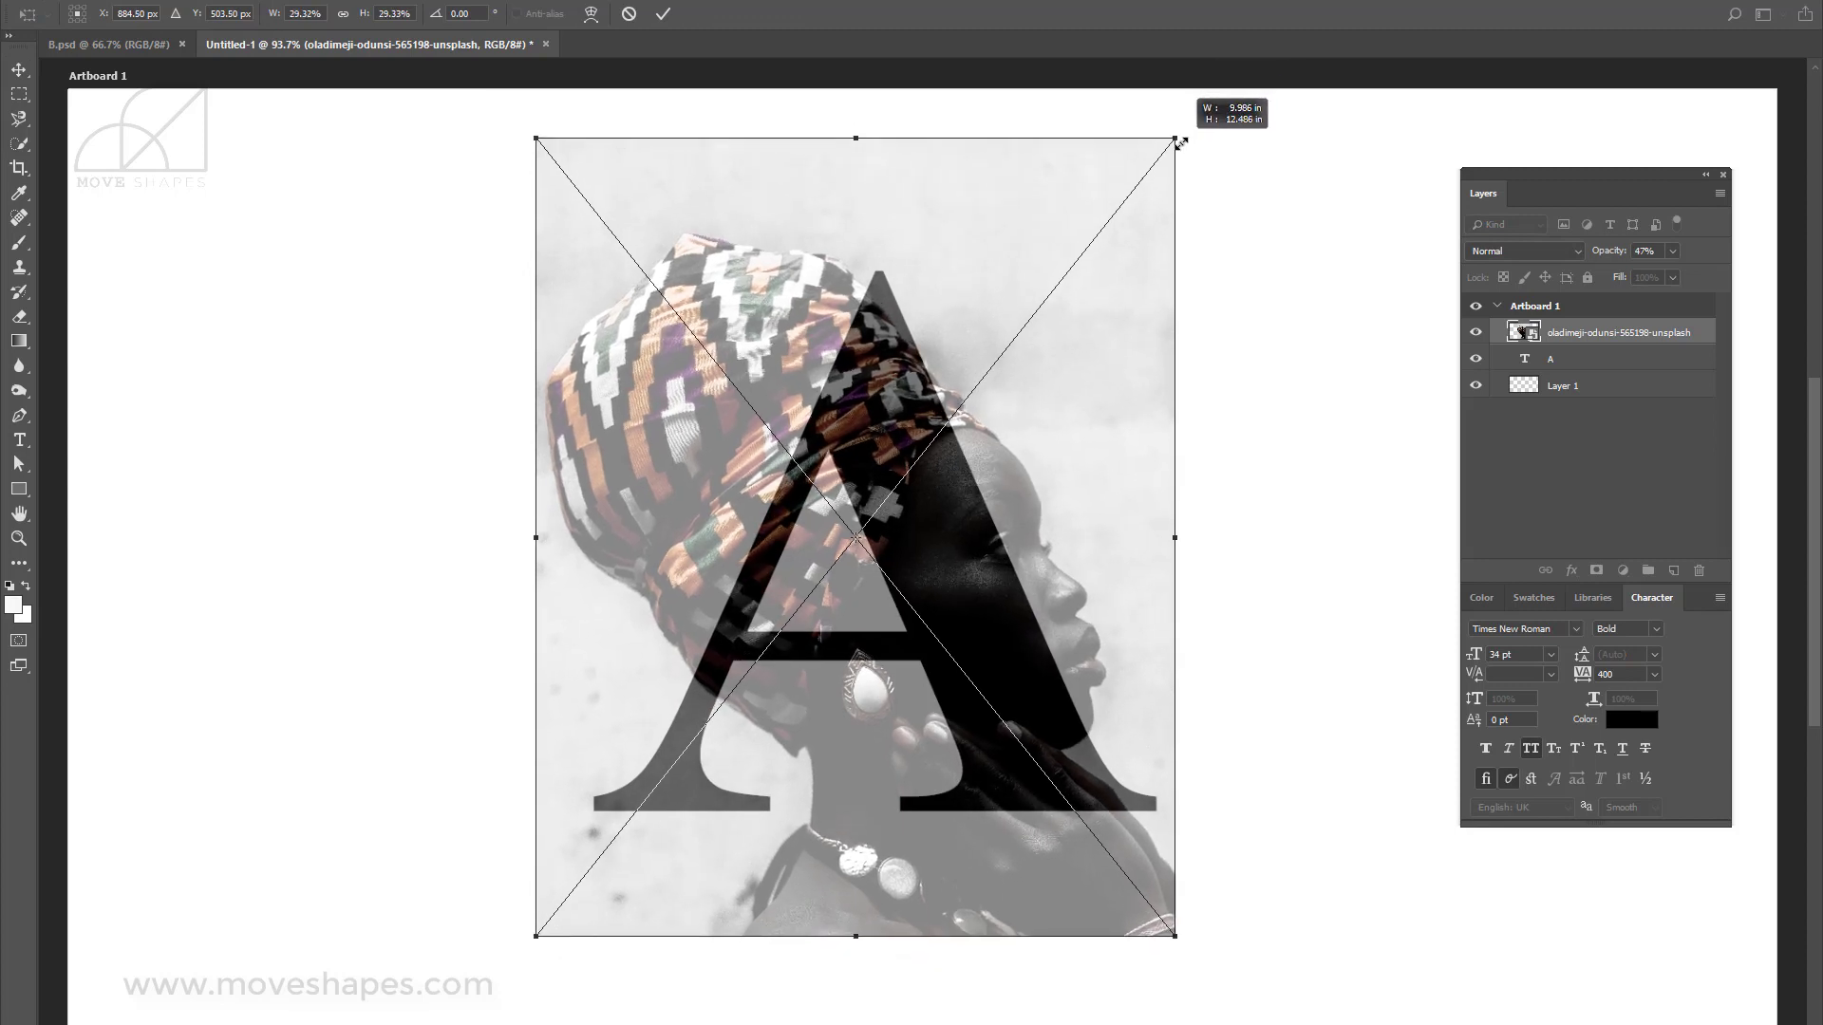
key("Return")
Nudge the photo right so the profile sits within the A, viewed at 100%.
key("shift+Right")
key("shift+Right")
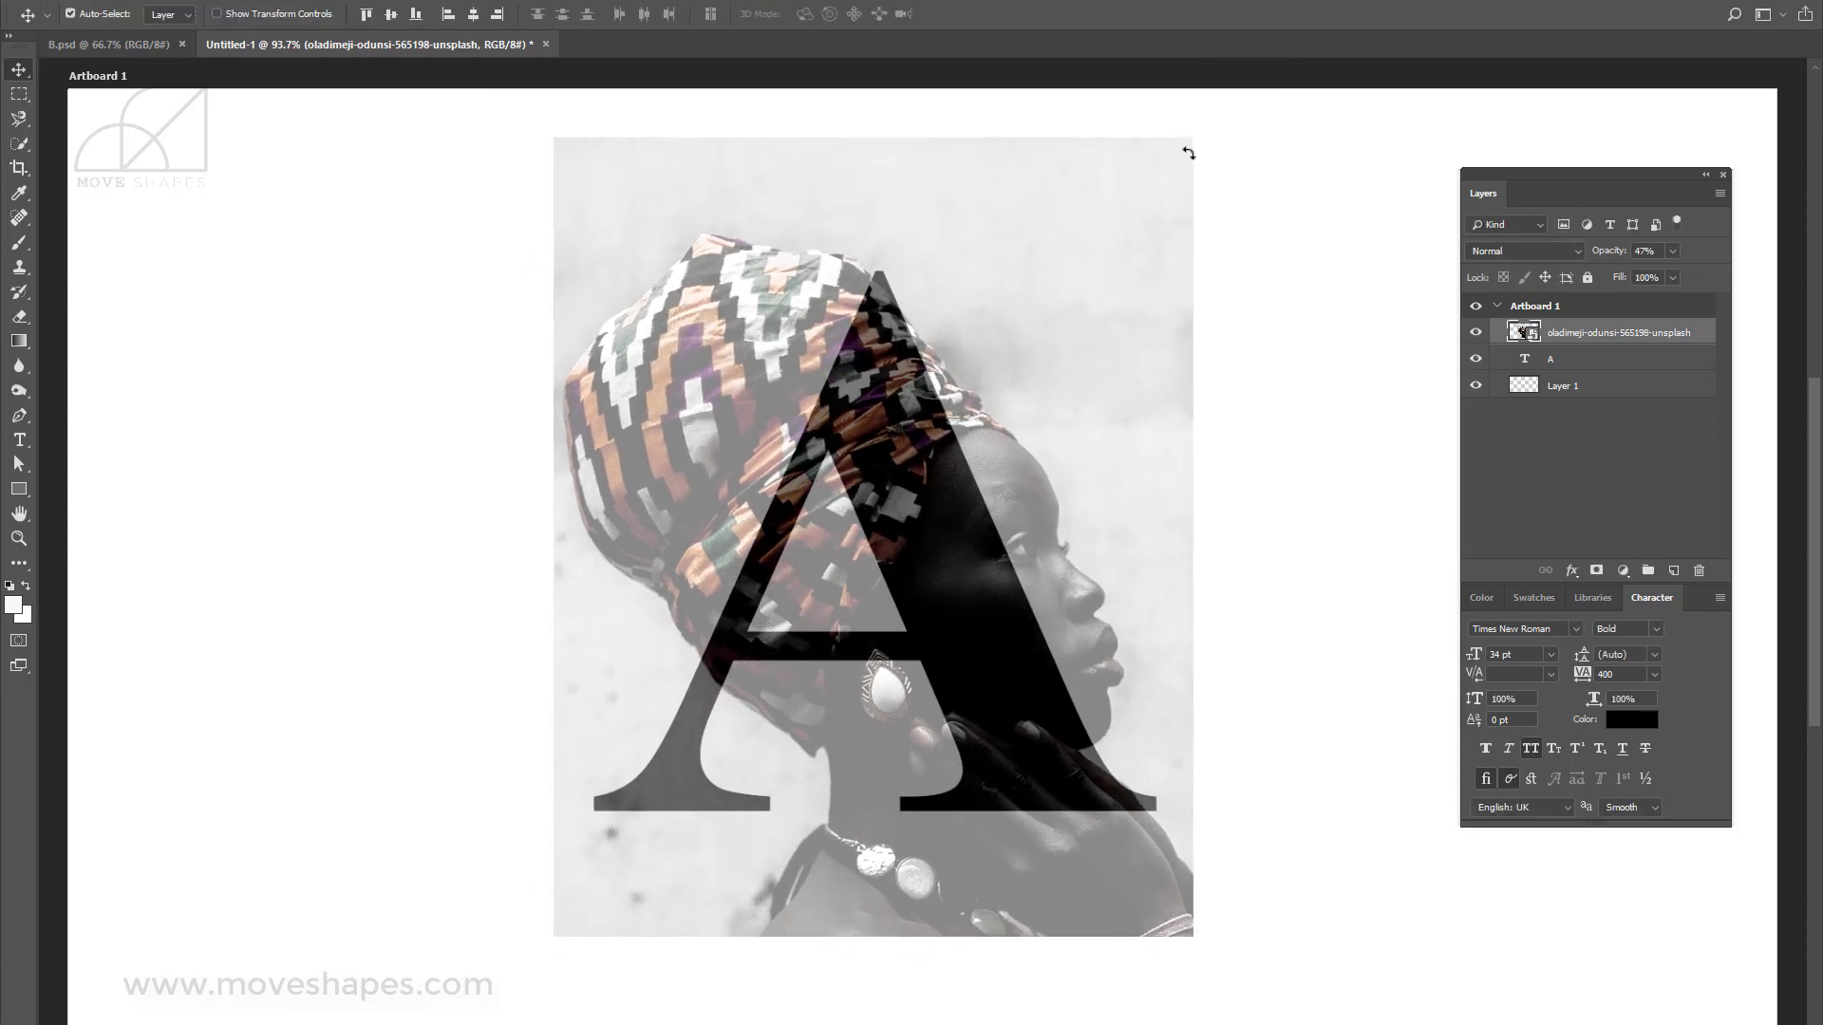
key("shift+Right")
key("Right")
key("Right")
key("Right")
key("Right")
key("Right")
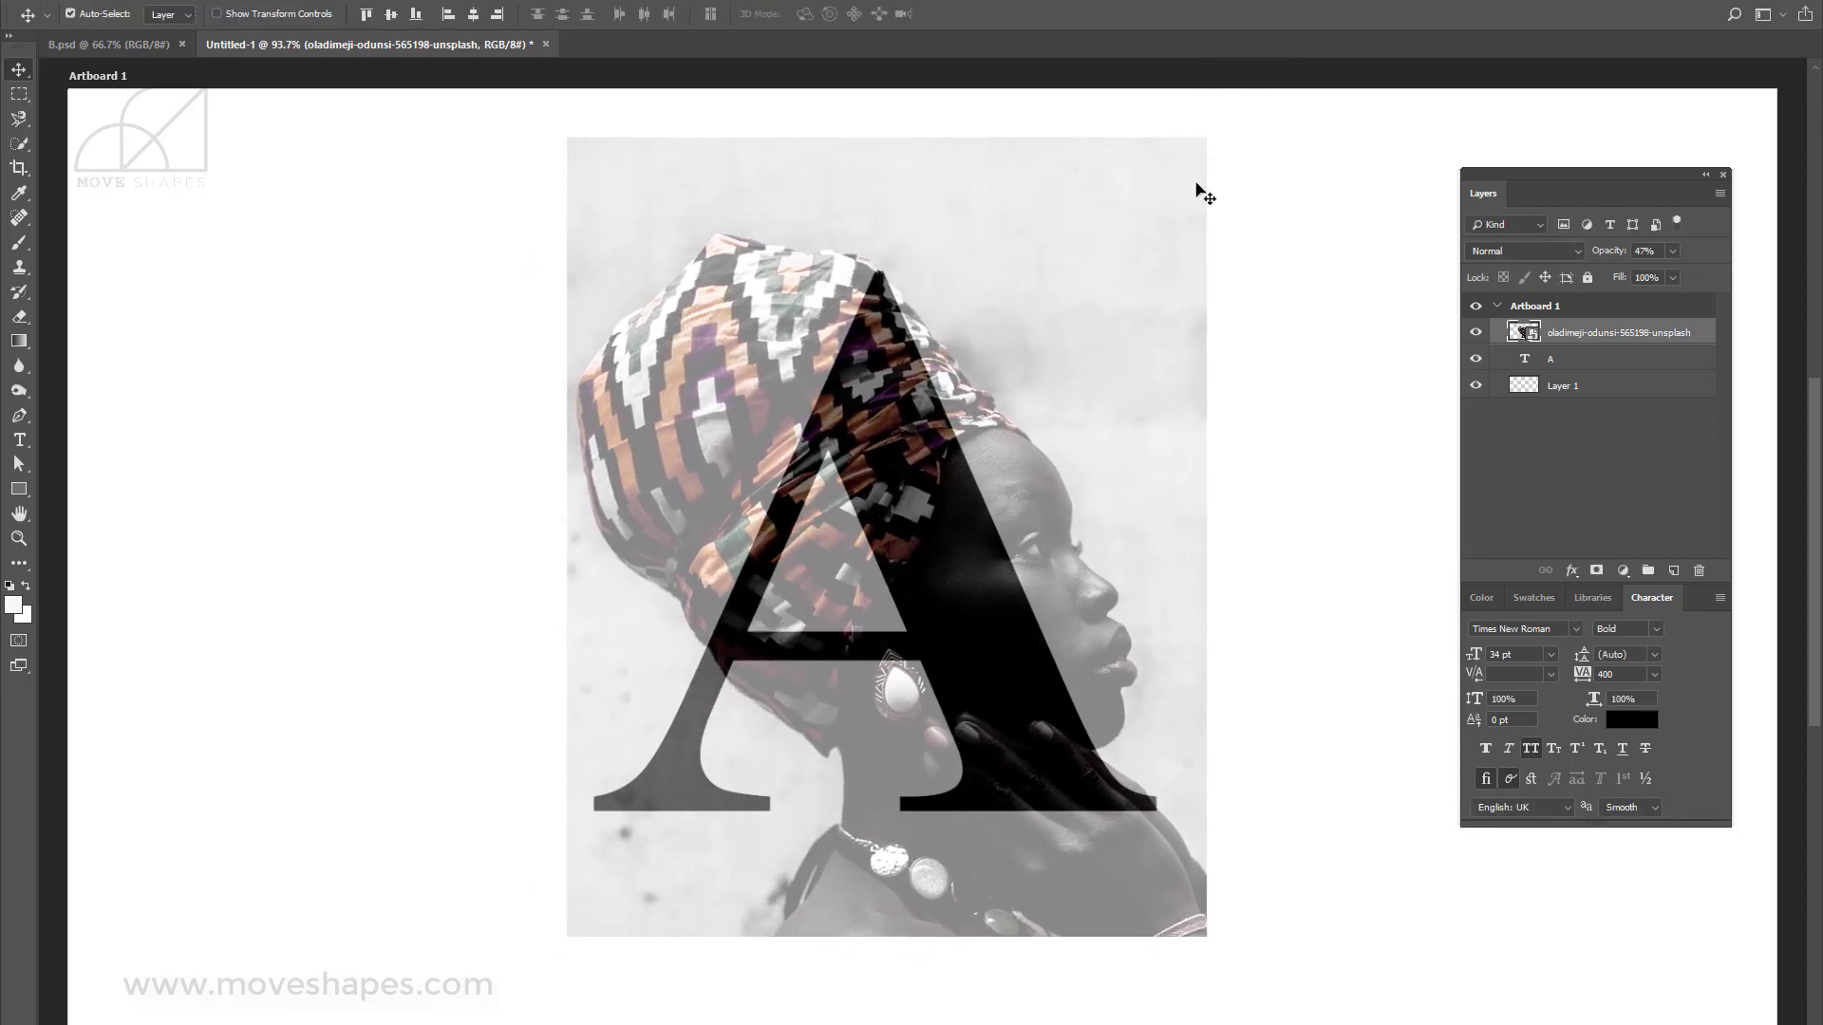
key("Left")
key("Left")
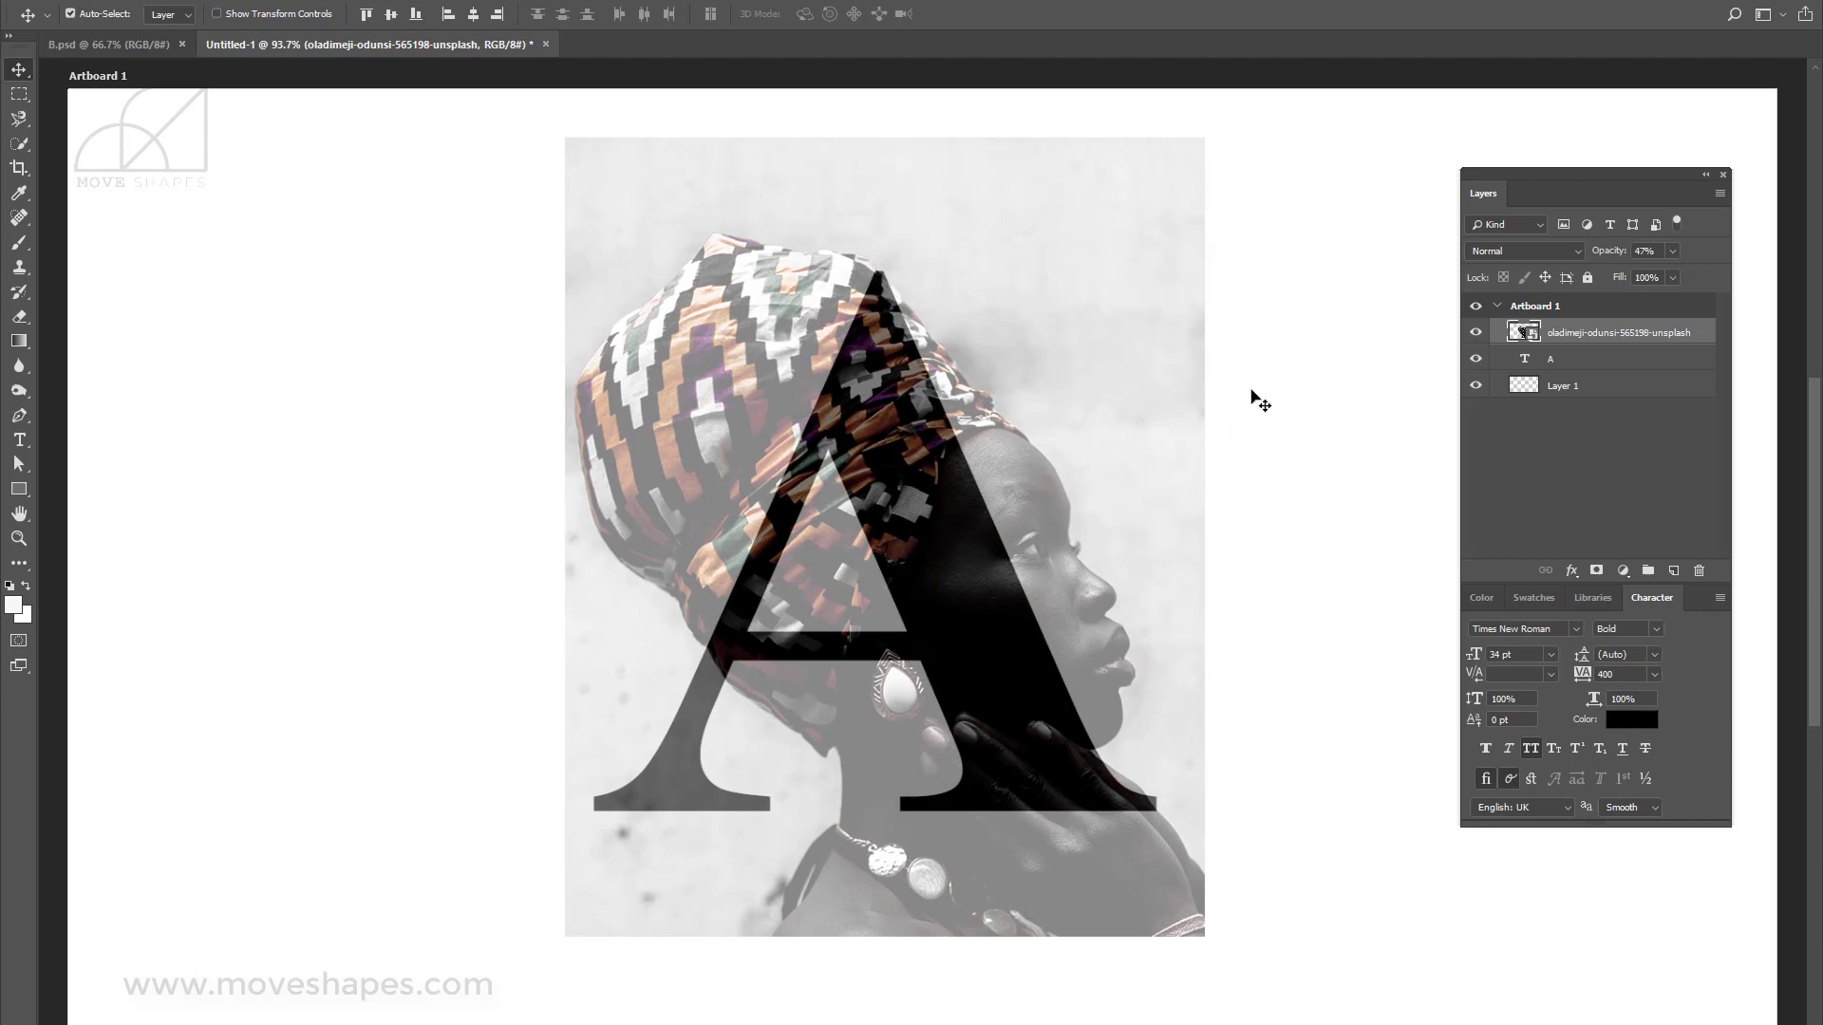
key("ctrl+1")
key("ctrl+plus")
key("ctrl+minus")
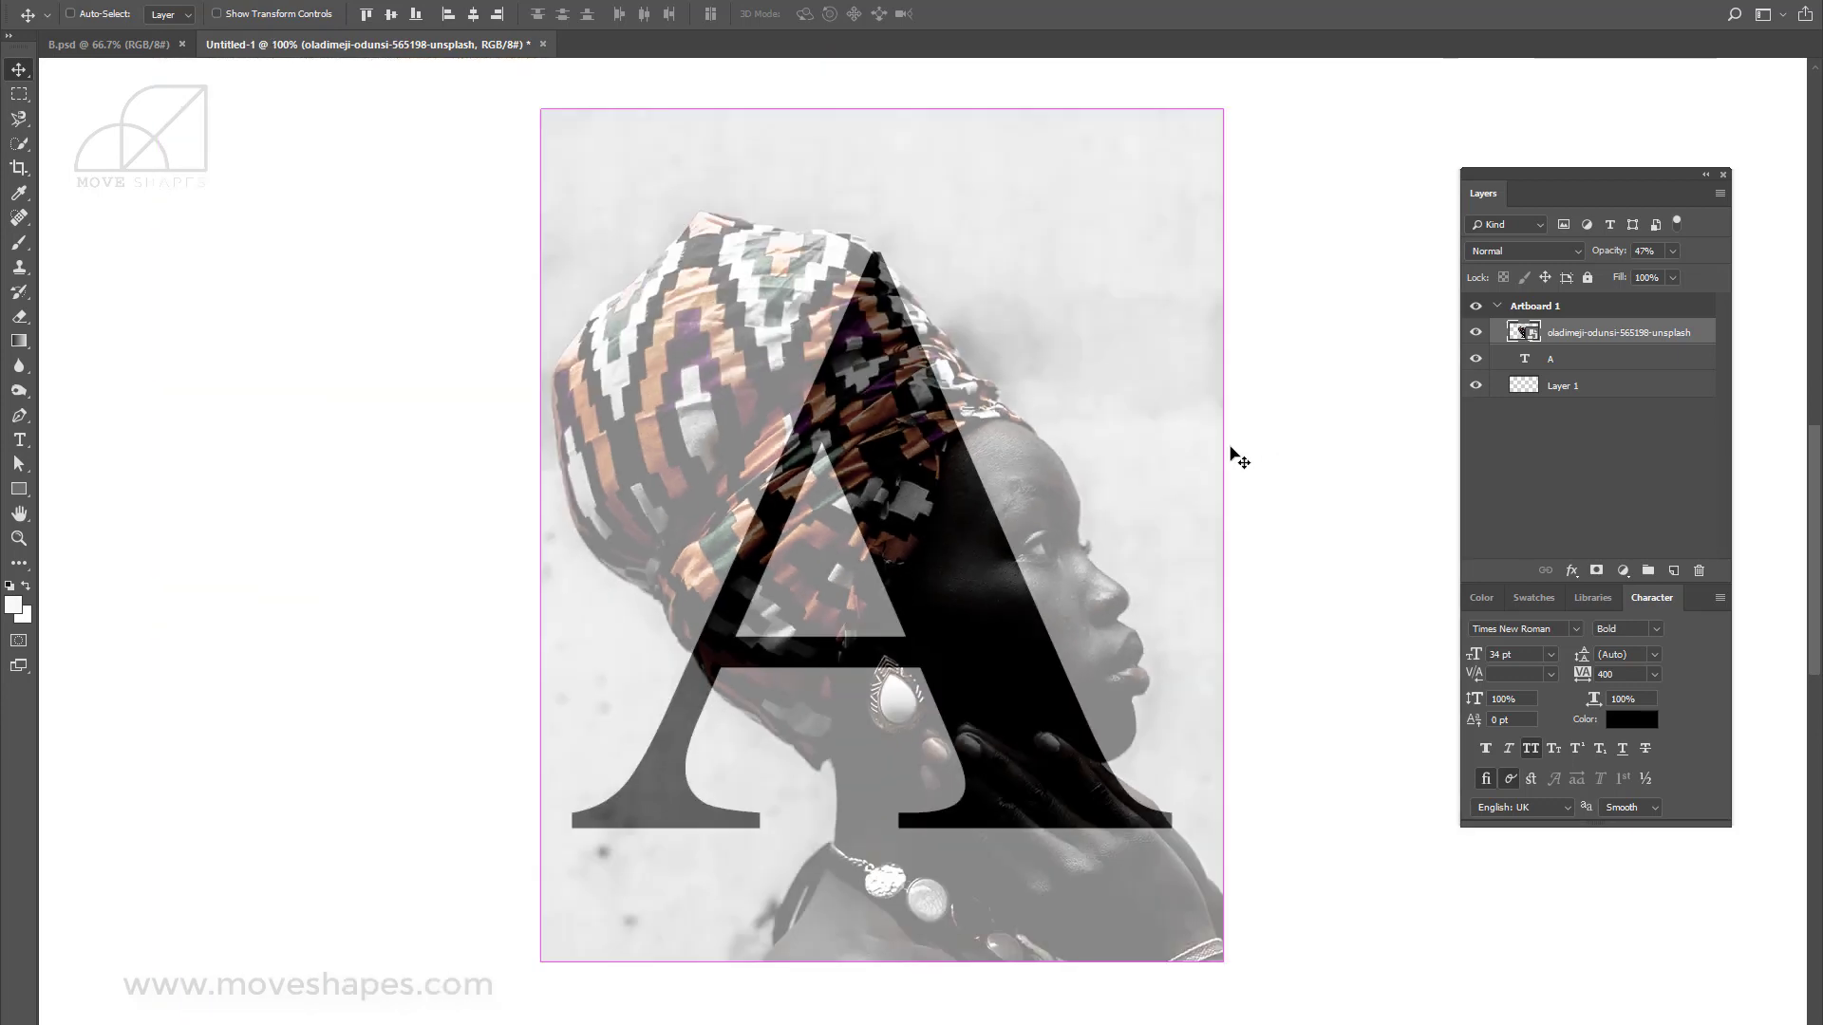
Set the portrait layer to 100% opacity and make it a clipping mask on the letter A.
left_click(1565, 432)
left_click(1560, 338)
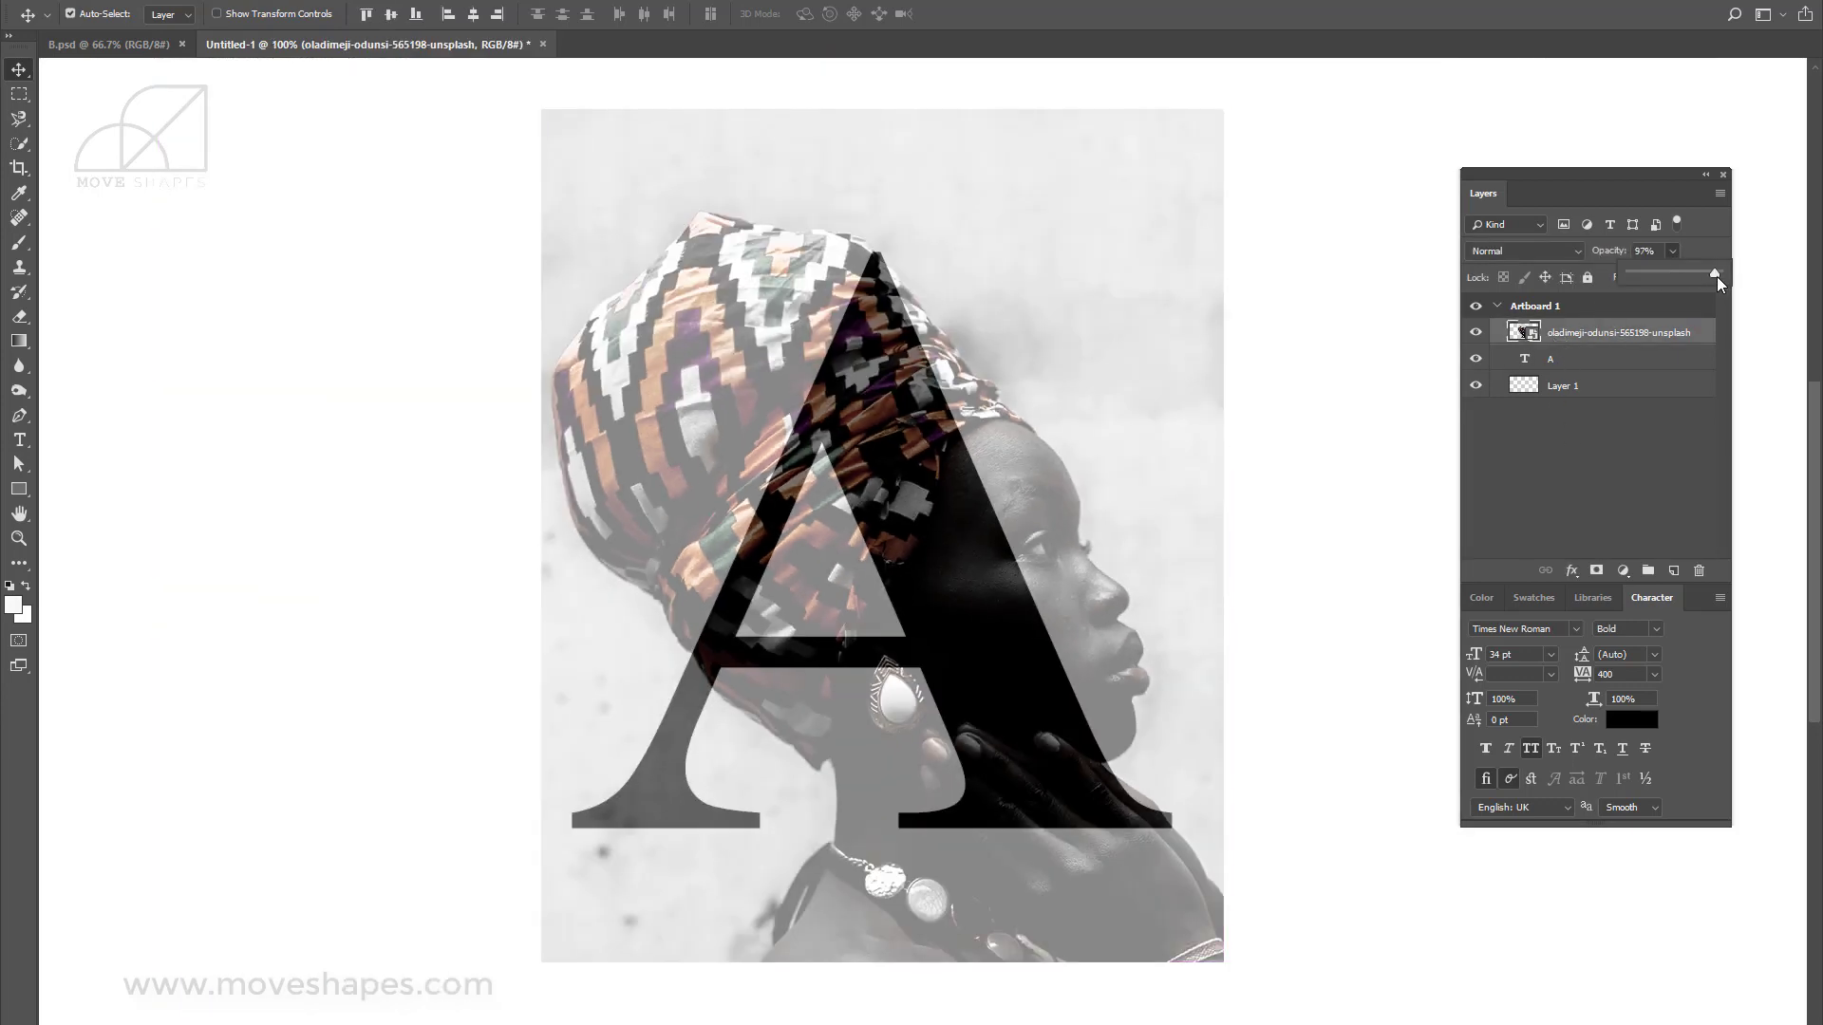
left_click_drag(1717, 276, 1721, 277)
right_click(1678, 338)
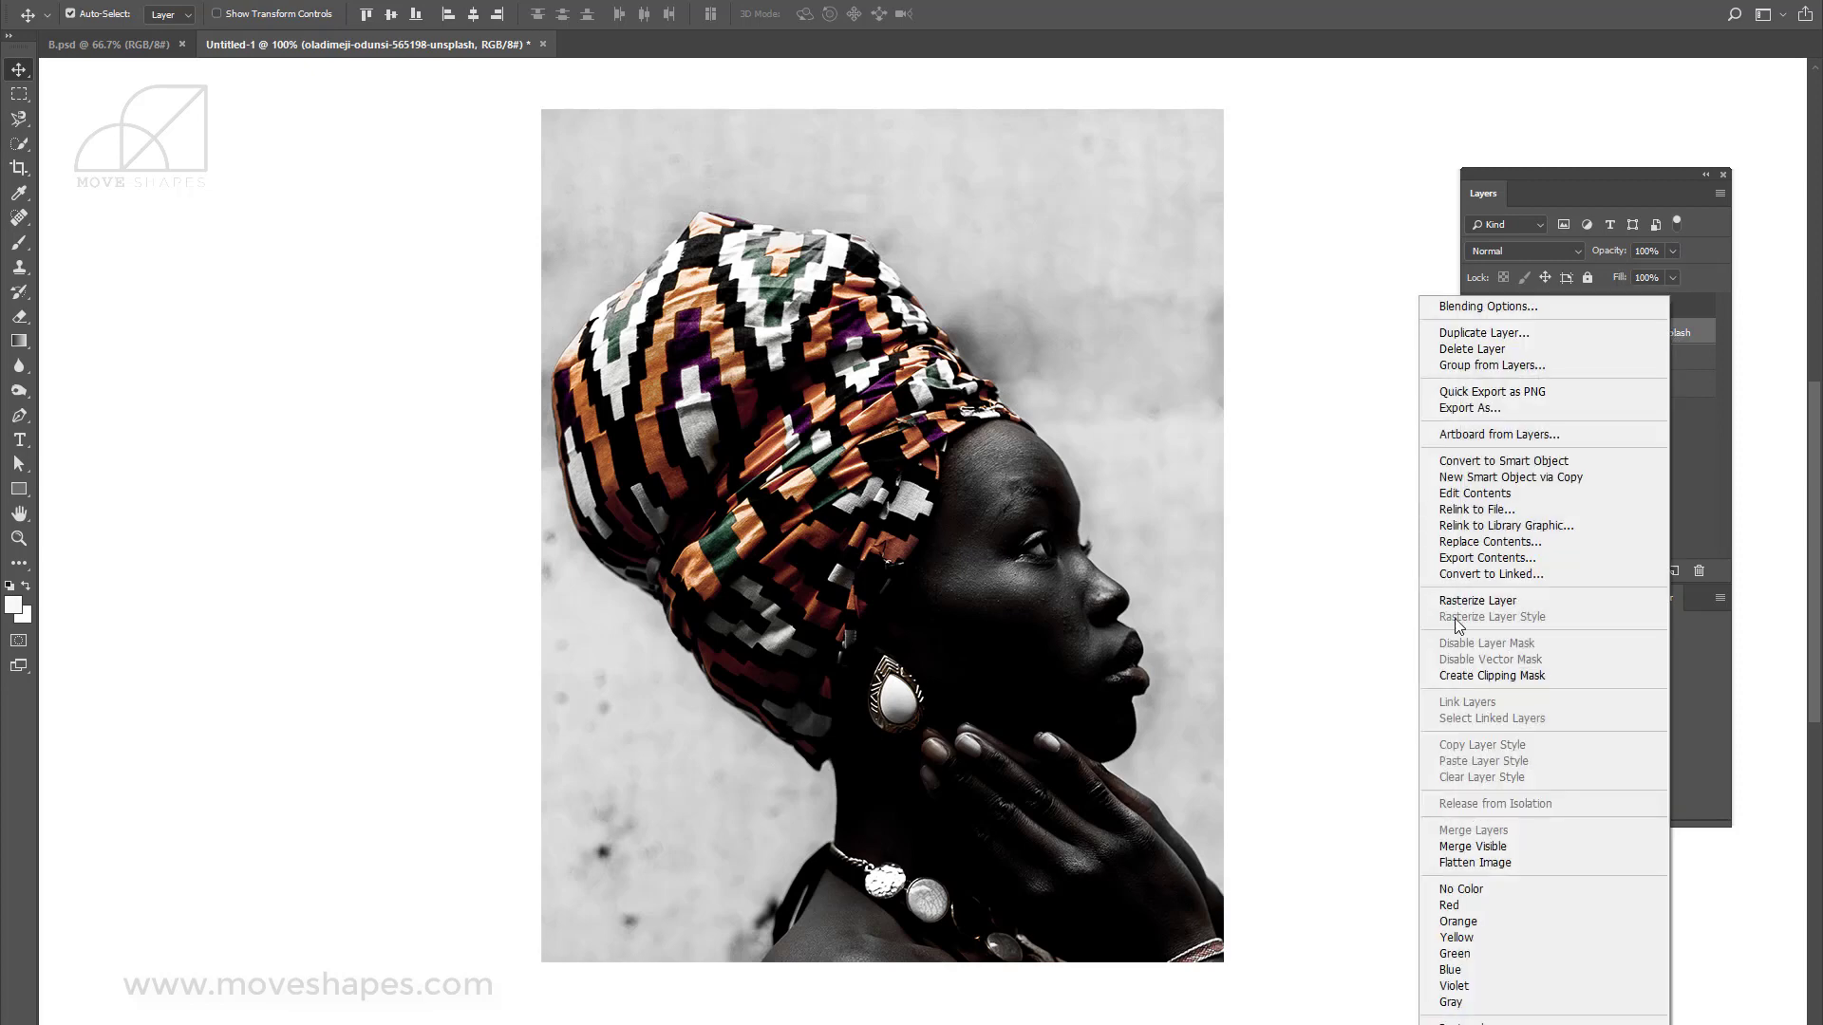
left_click(1498, 675)
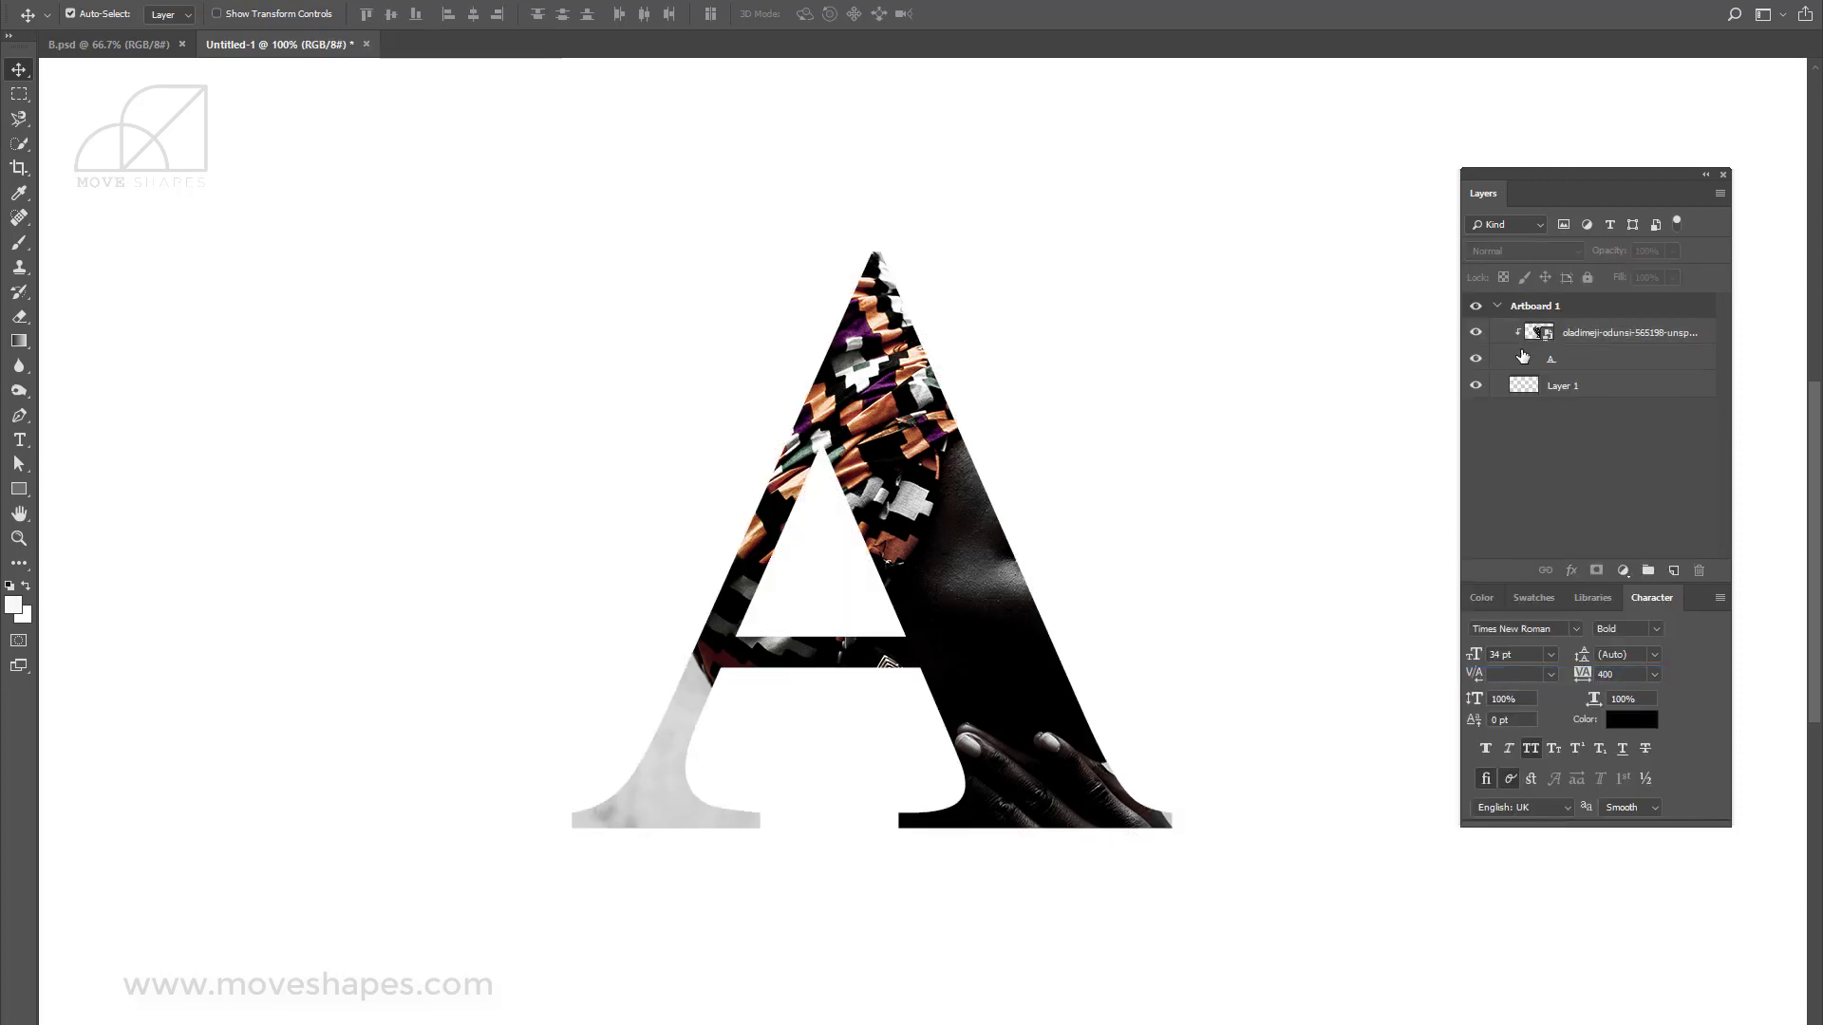
left_click(1597, 338)
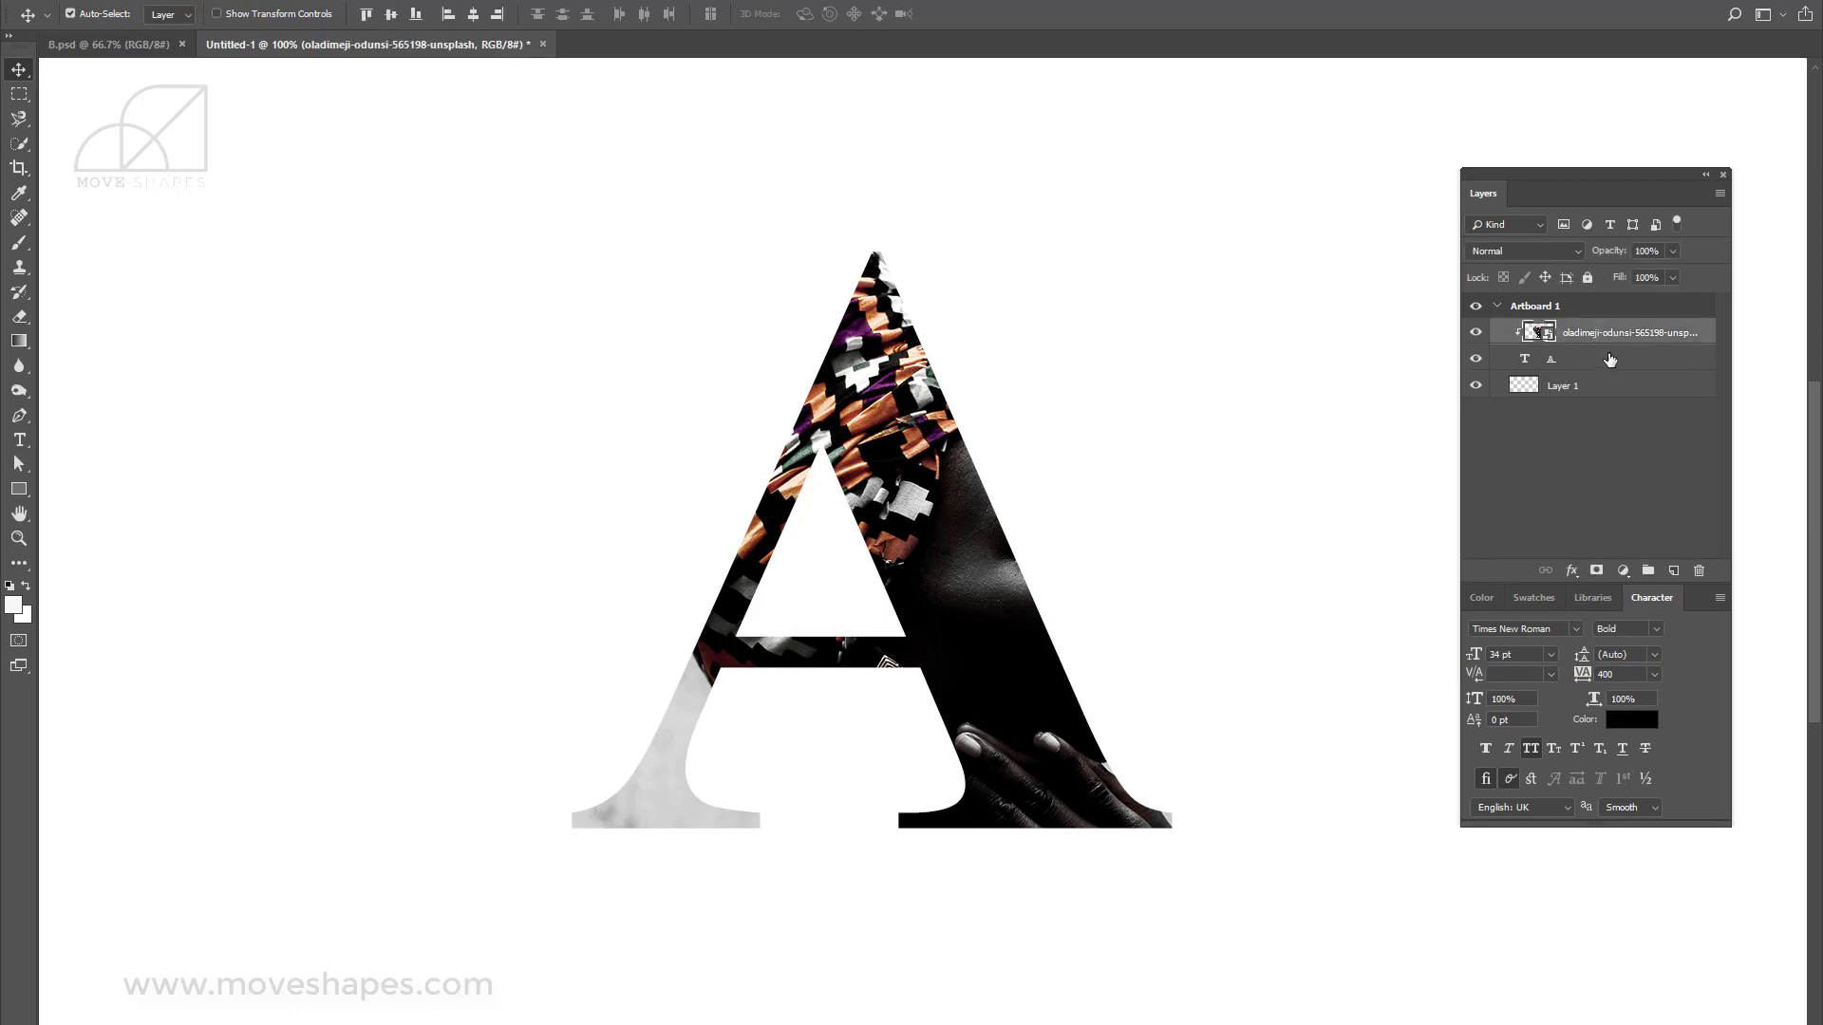
Duplicate the portrait layer so an unclipped copy sits at the top of the layer stack.
right_click(1616, 337)
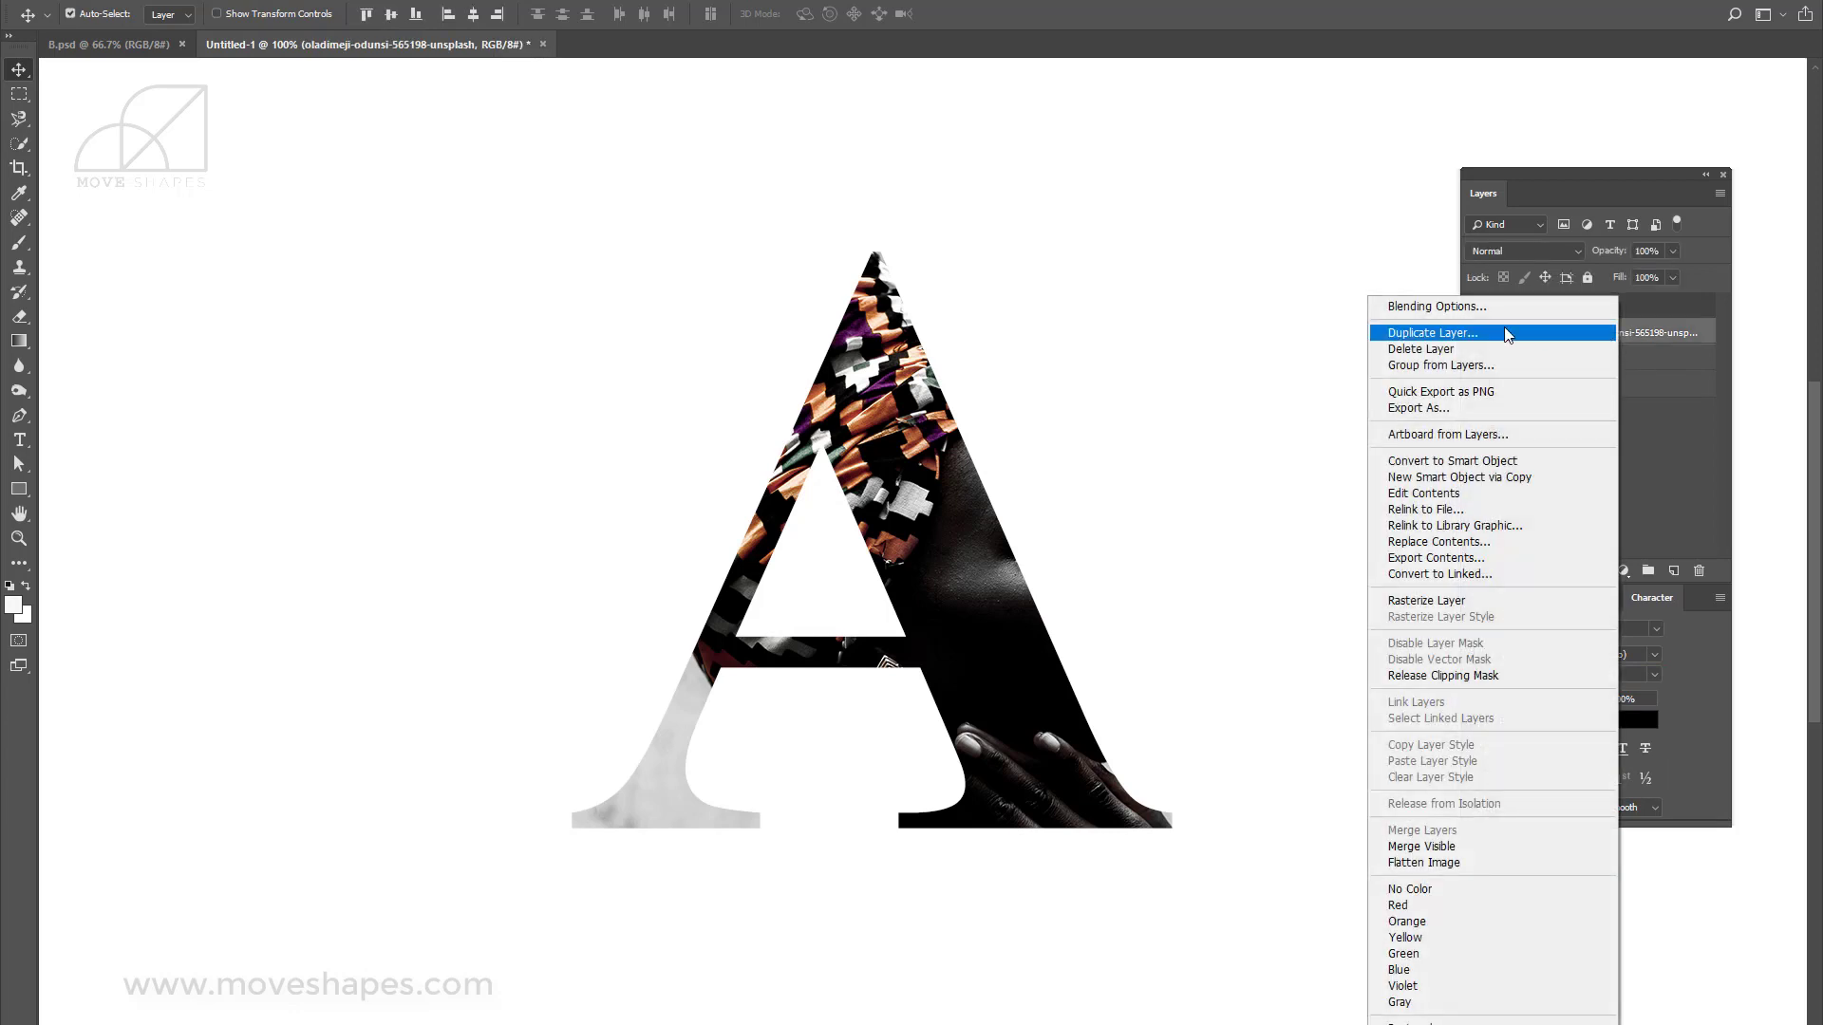
left_click(1475, 334)
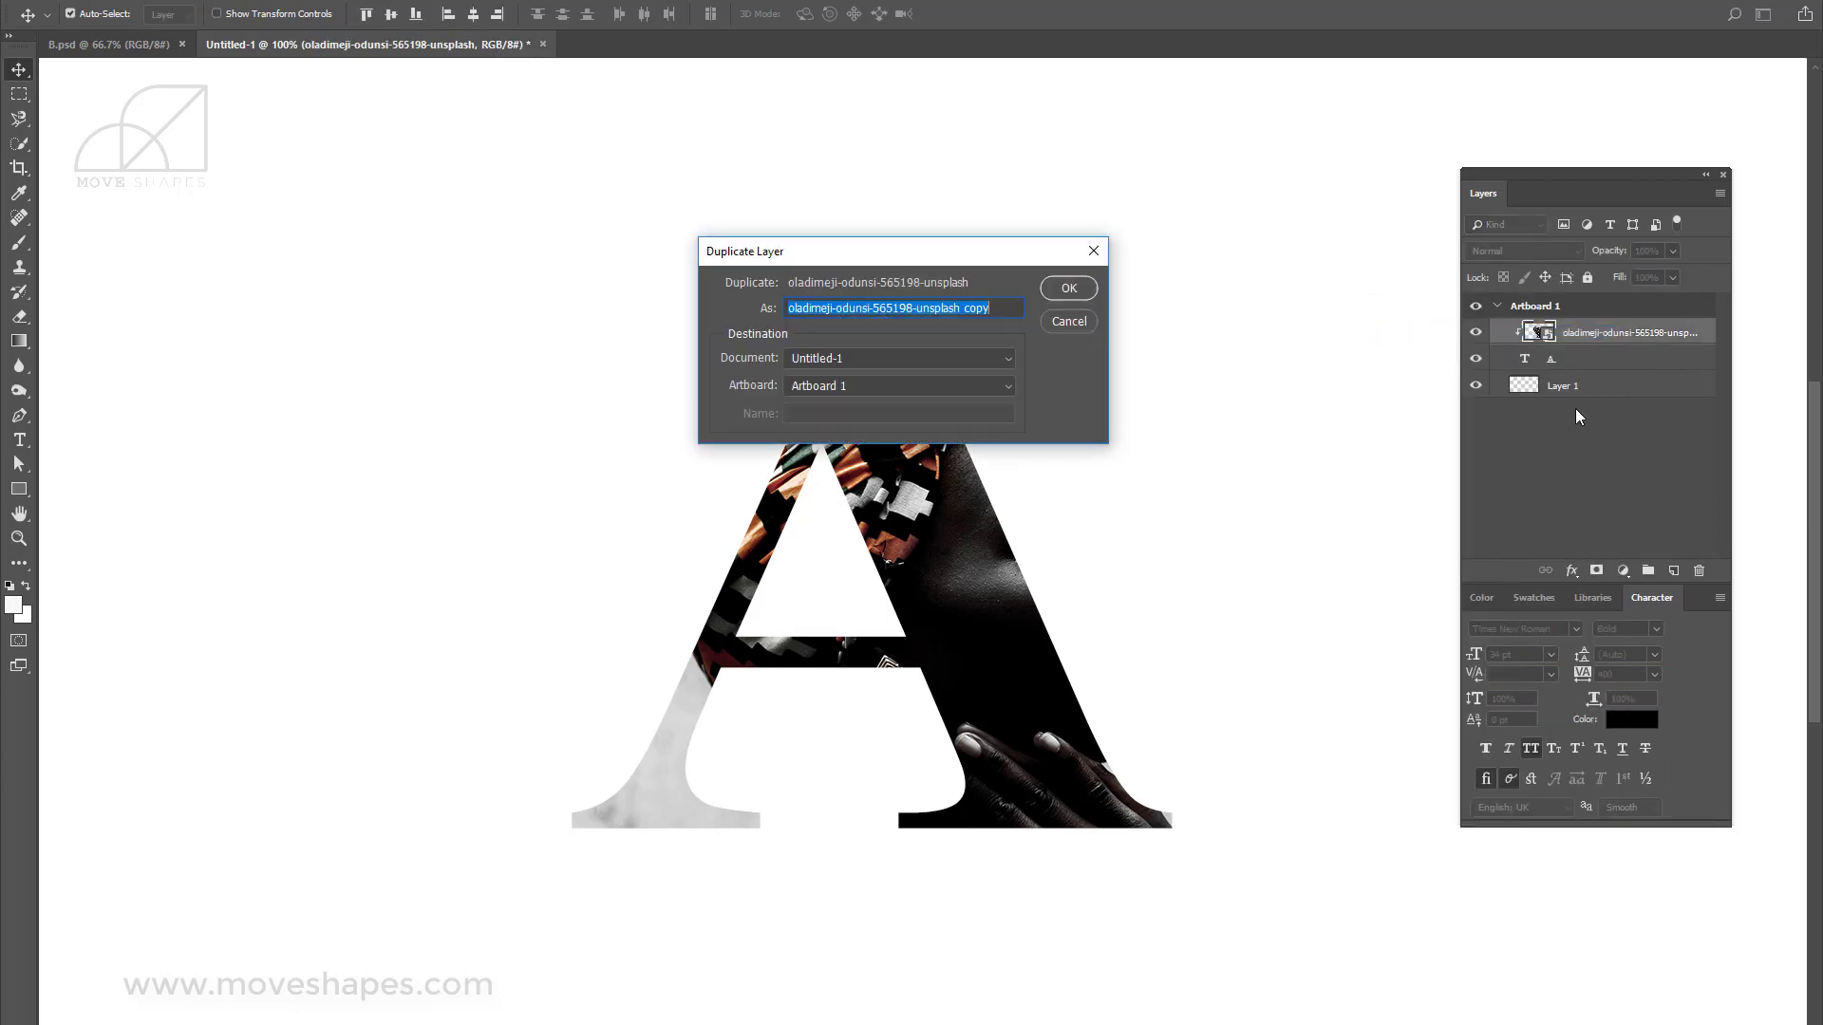
left_click(1065, 288)
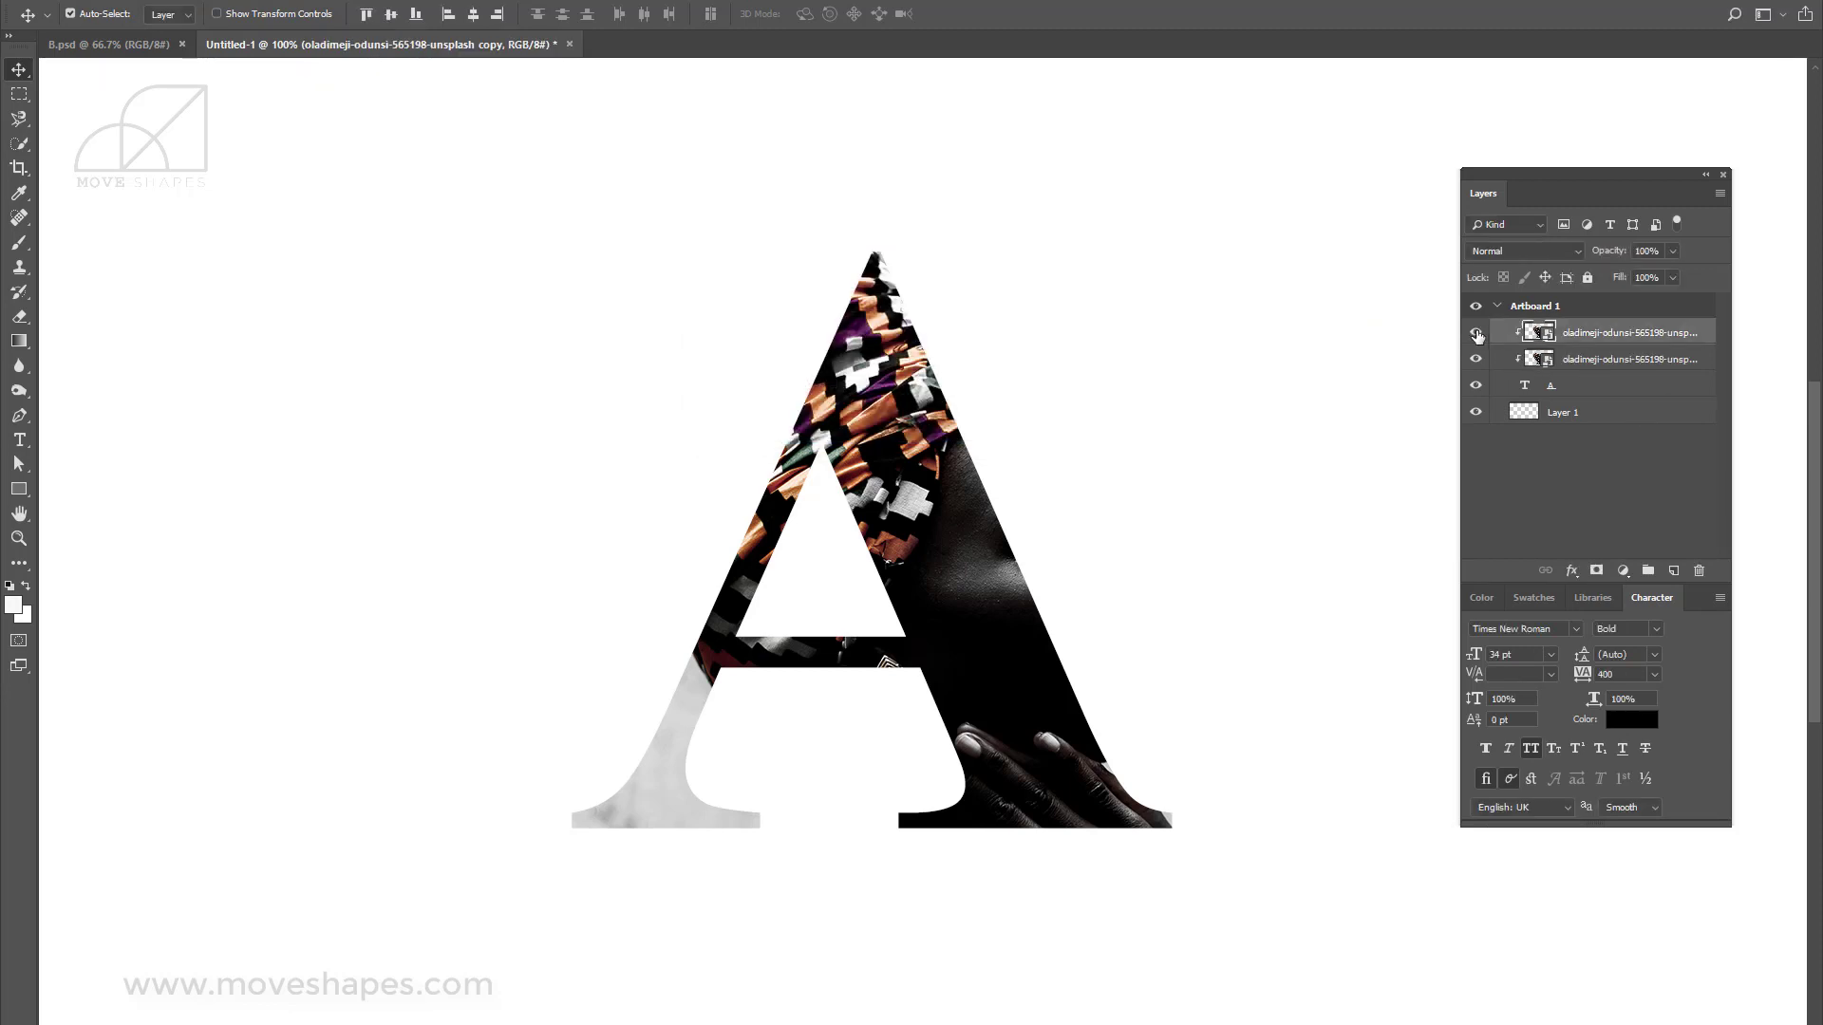
key("Delete")
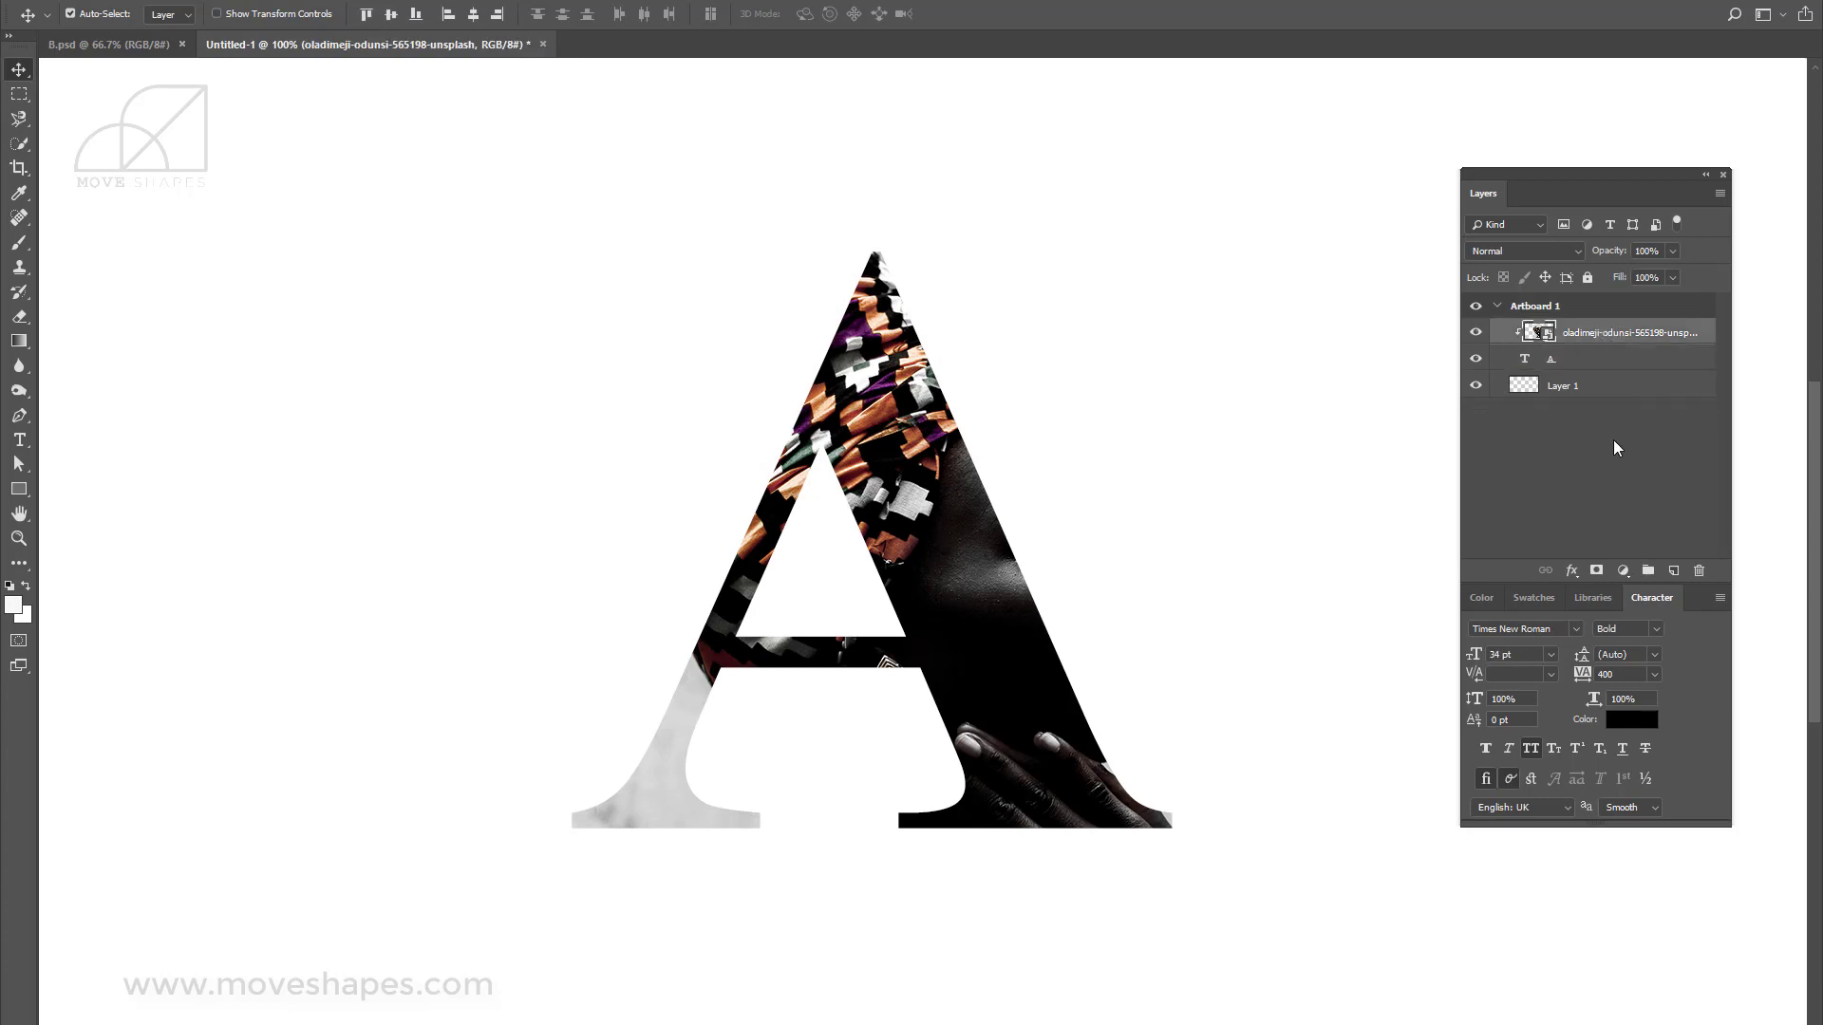
key("ctrl+z")
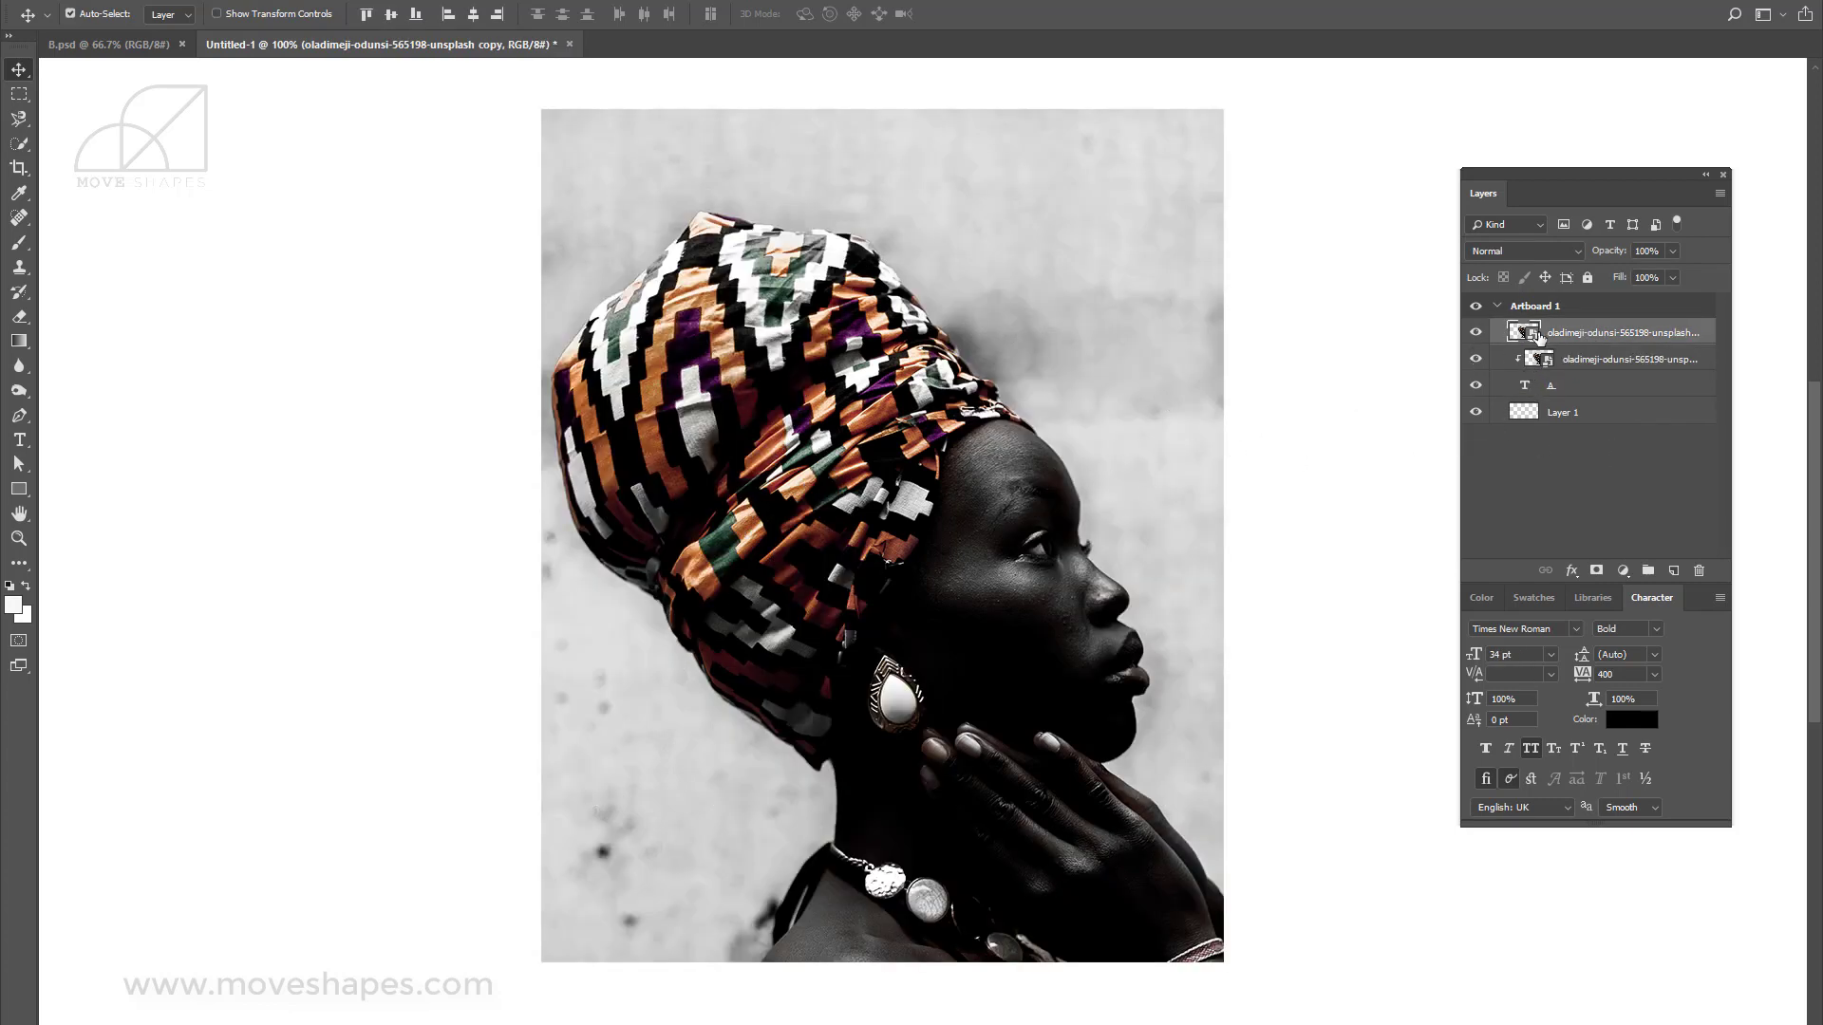
Fade the top portrait copy to 40% opacity and zoom in on the design.
left_click(1672, 252)
left_click_drag(1635, 273, 1621, 274)
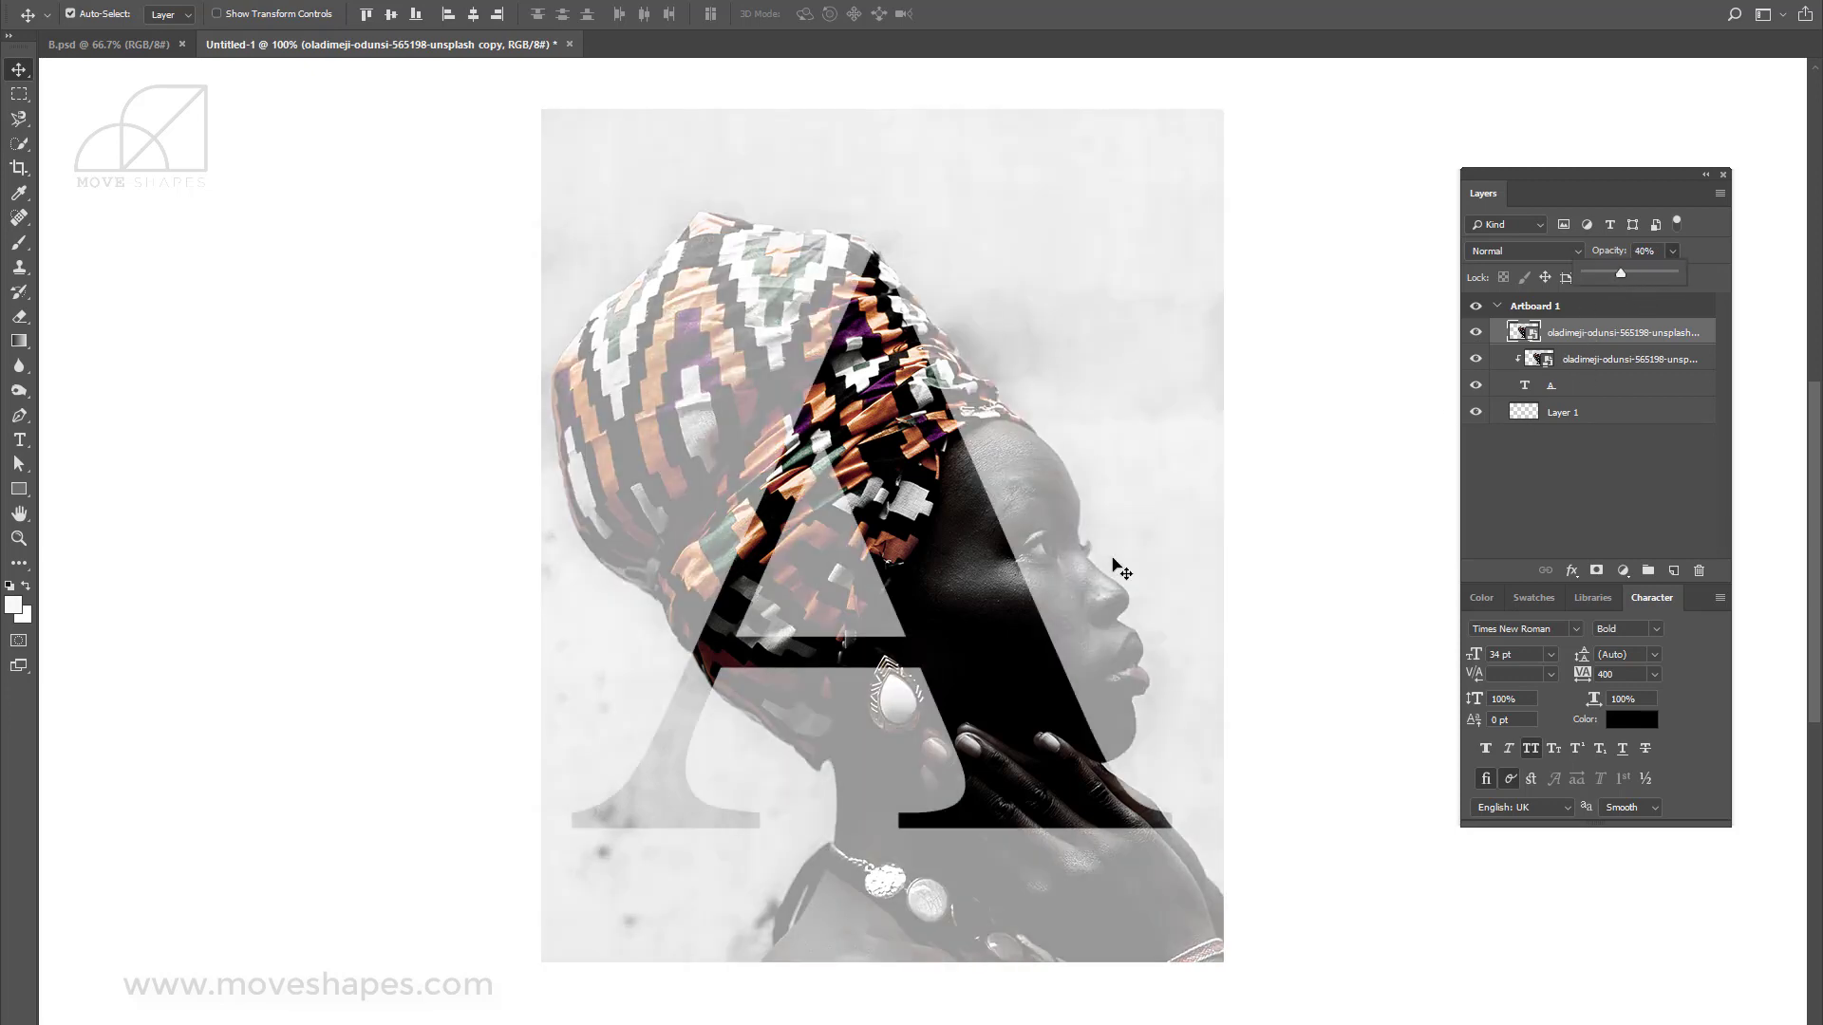
key("ctrl+plus")
mouse_move(1245, 281)
left_mouse_down()
mouse_move(1017, 224)
mouse_move(1025, 563)
left_mouse_up()
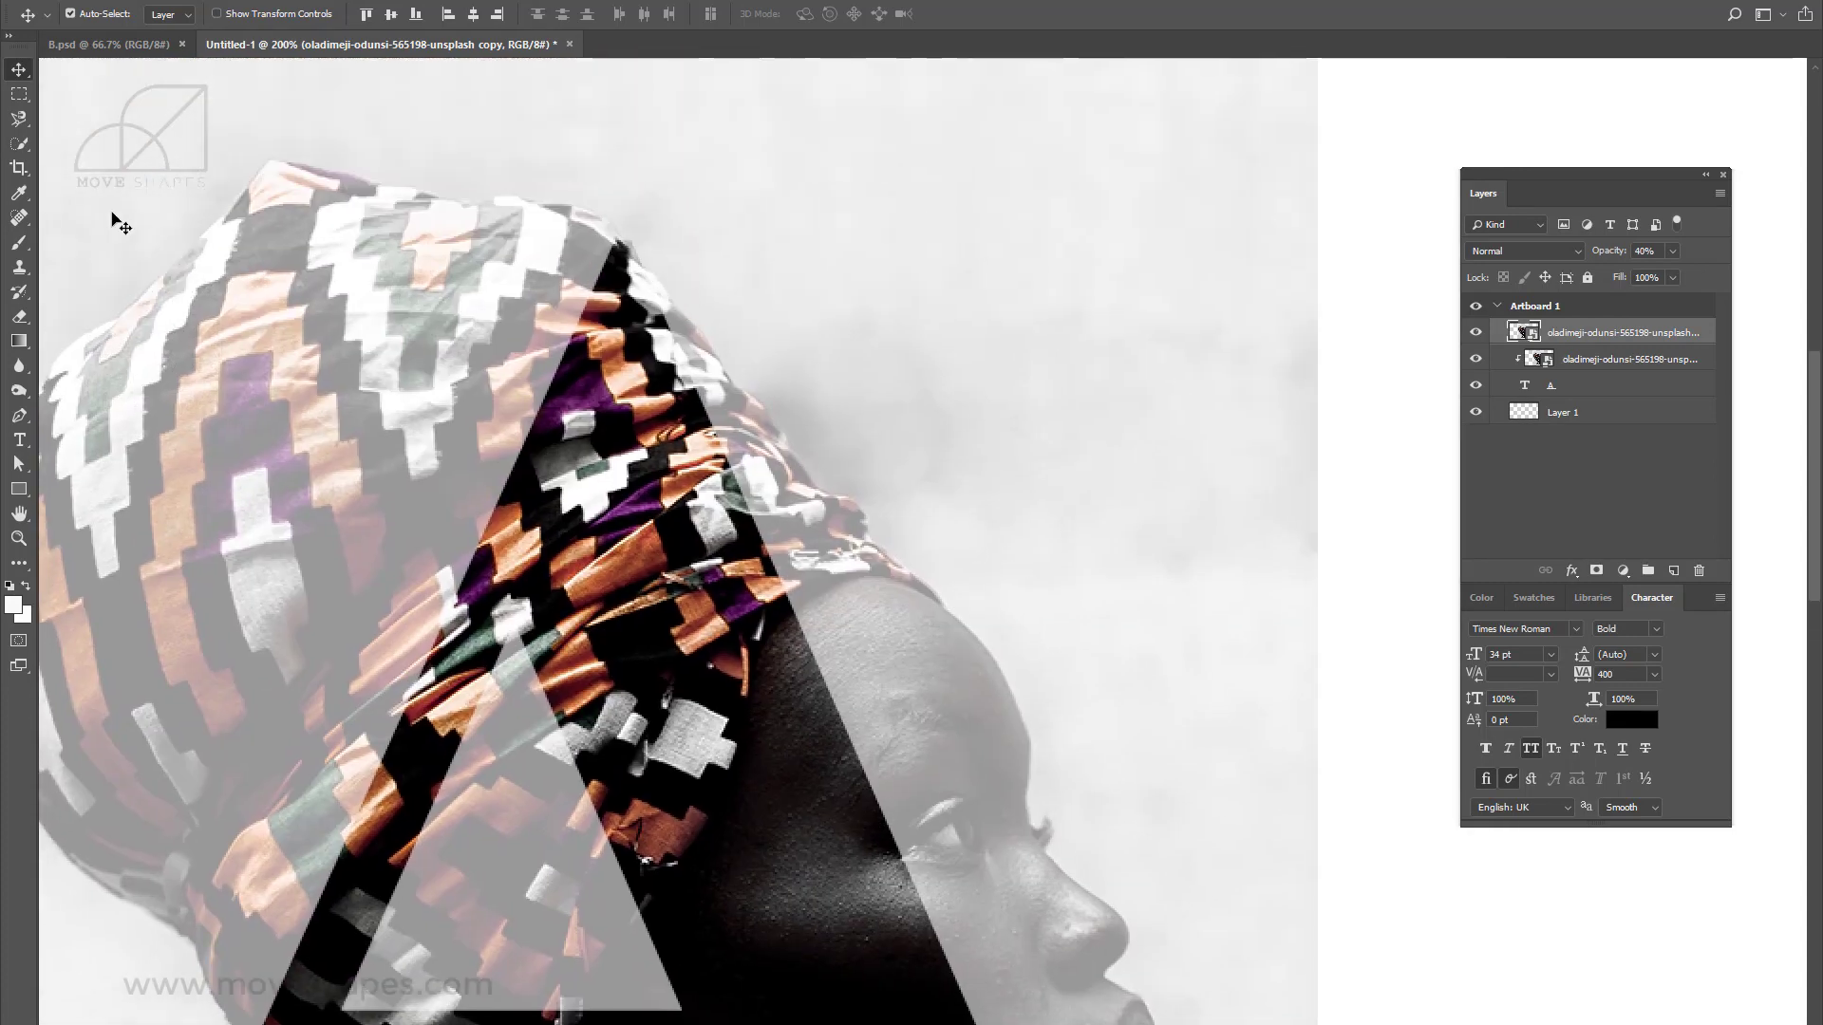
With the Pen tool, start a path at the A's apex and curve it along the headwrap edge.
left_click(19, 415)
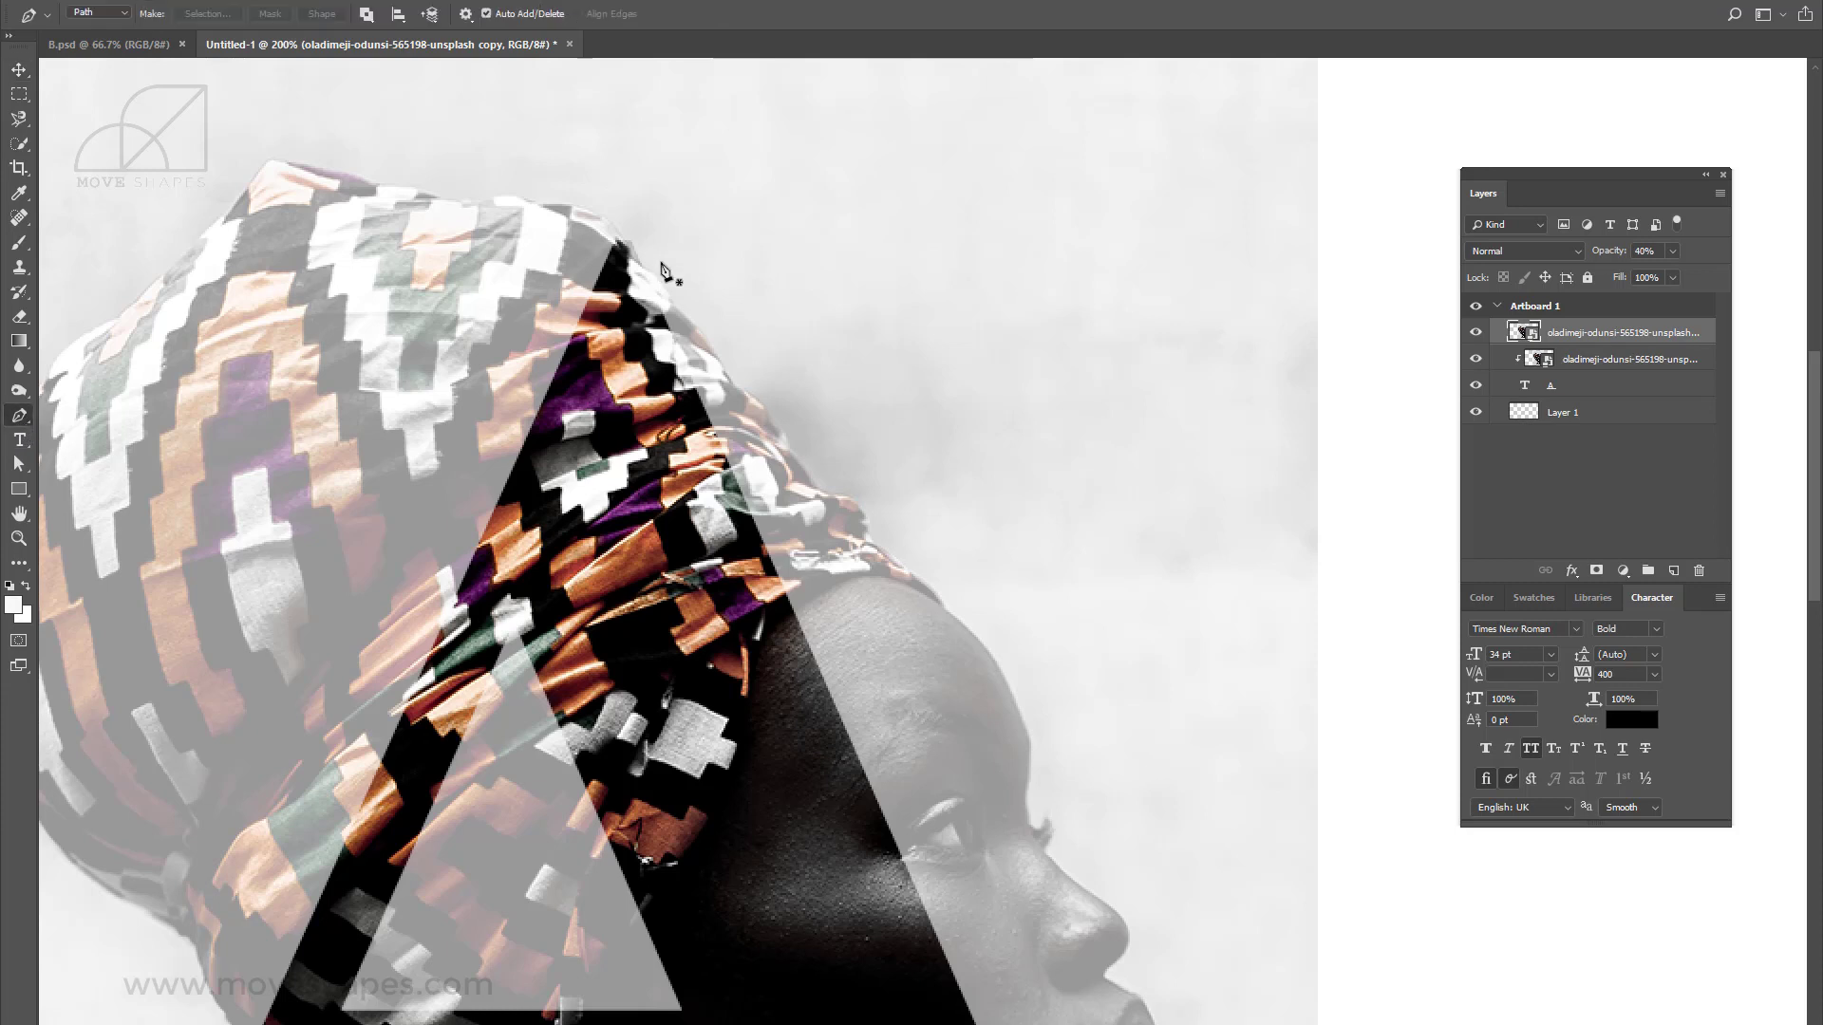
left_click(634, 254)
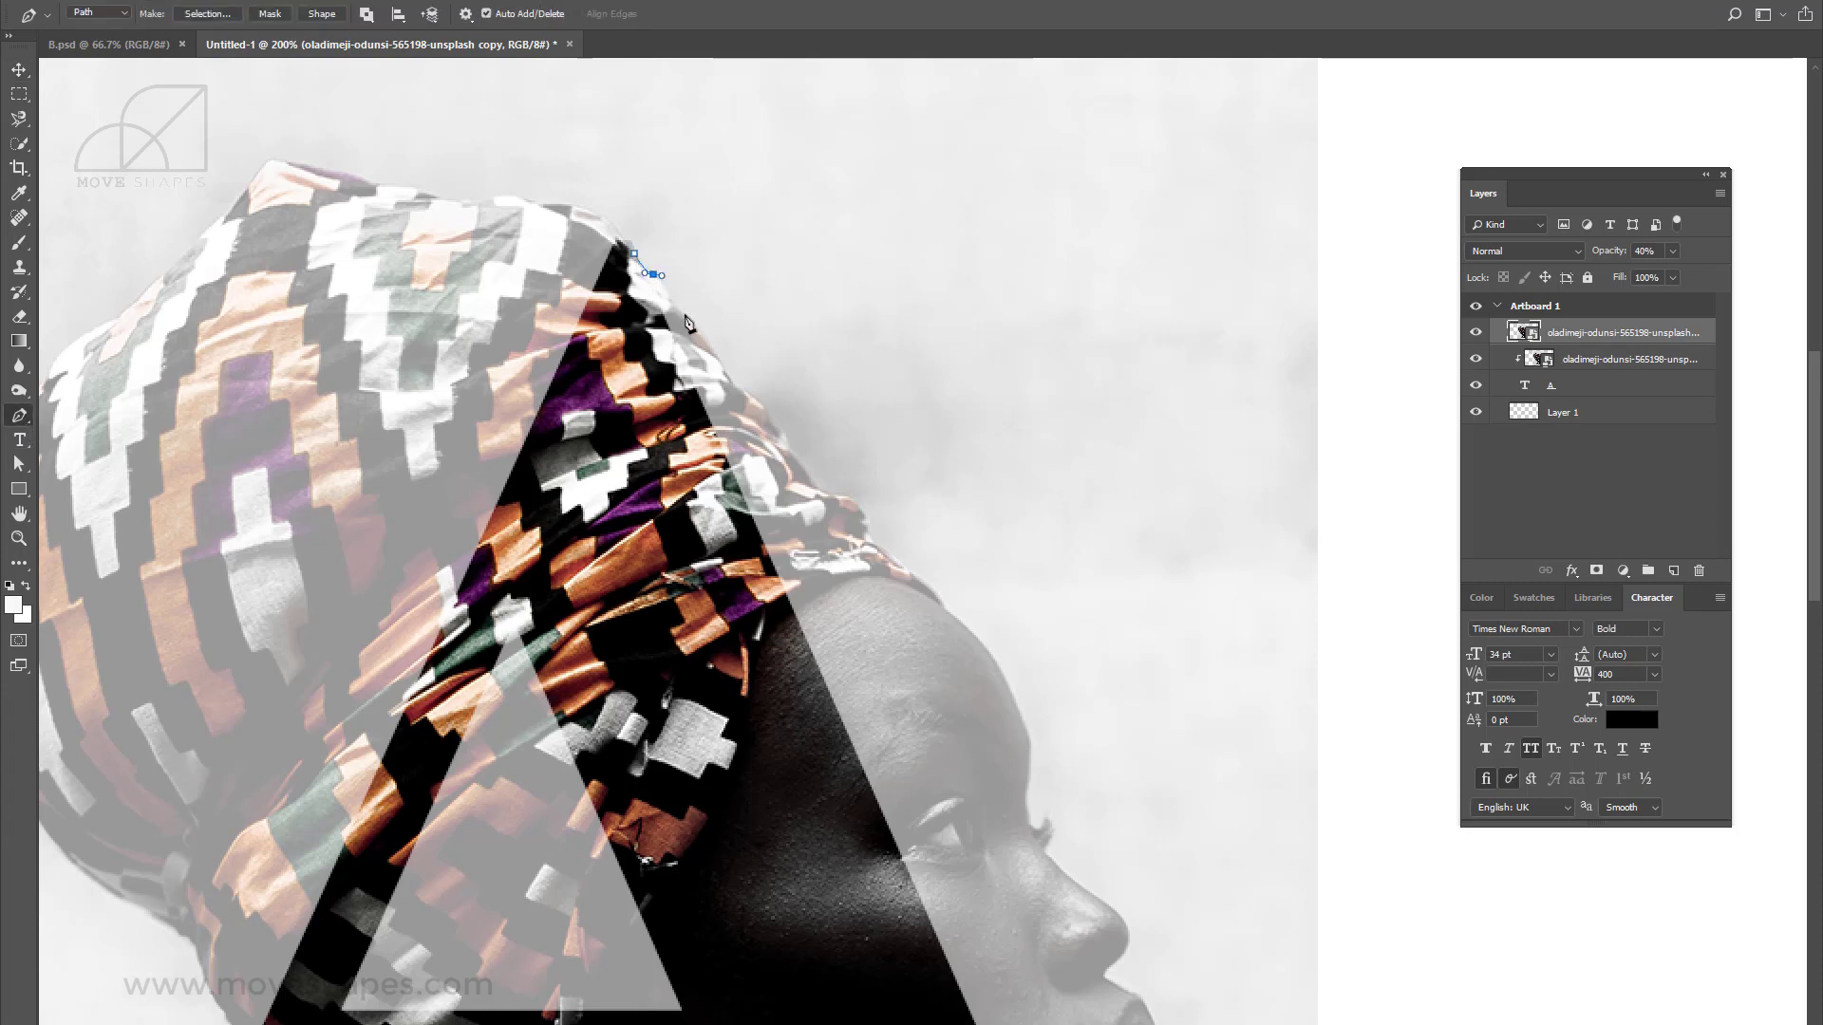
left_click_drag(686, 314, 746, 390)
key("ctrl+z")
left_click_drag(712, 350, 743, 391)
left_click(777, 425)
left_click_drag(785, 443, 788, 454)
Extend the path with curved anchors down the headwrap edge toward the forehead.
key("ctrl+z")
left_click(792, 451)
left_click(790, 450)
mouse_move(832, 496)
left_mouse_down()
mouse_move(863, 564)
mouse_move(972, 646)
left_mouse_up()
left_click(865, 538, "ctrl")
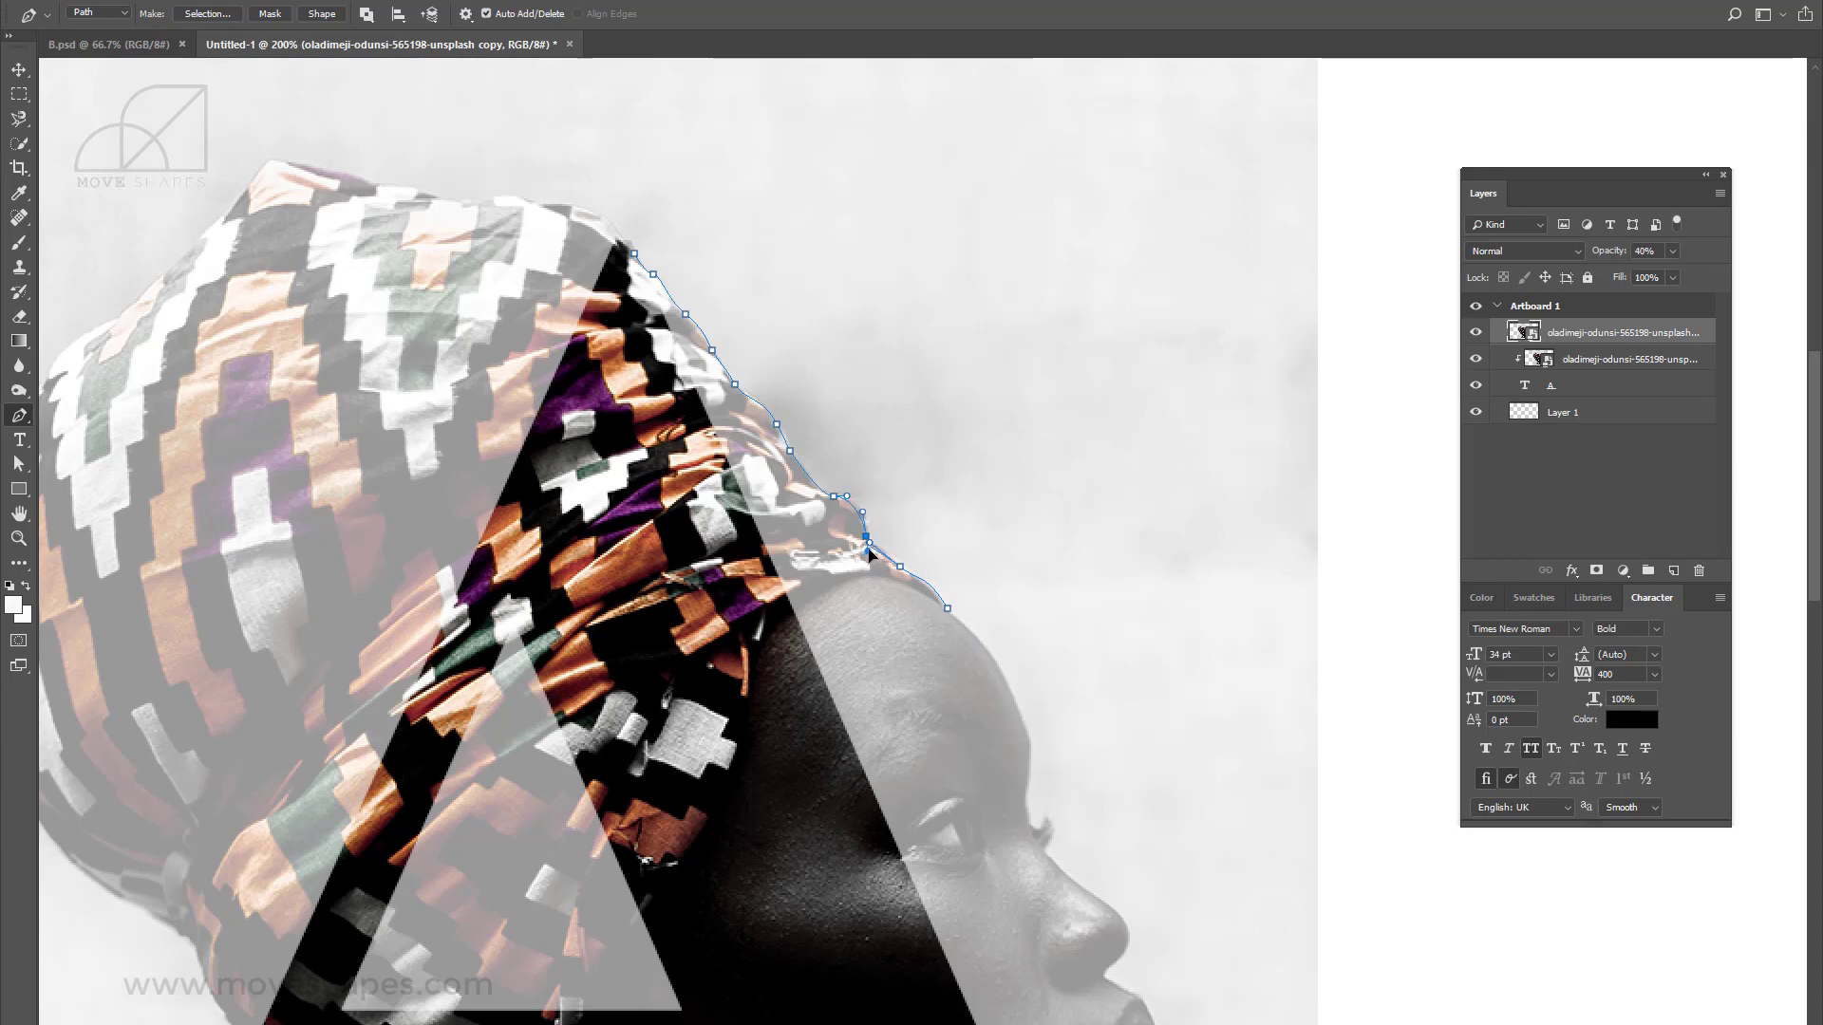
left_click(945, 608, "ctrl")
key("super")
key("super")
mouse_move(1014, 638)
left_mouse_down()
mouse_move(952, 465)
mouse_move(955, 522)
mouse_move(1014, 429)
mouse_move(952, 434)
left_mouse_up()
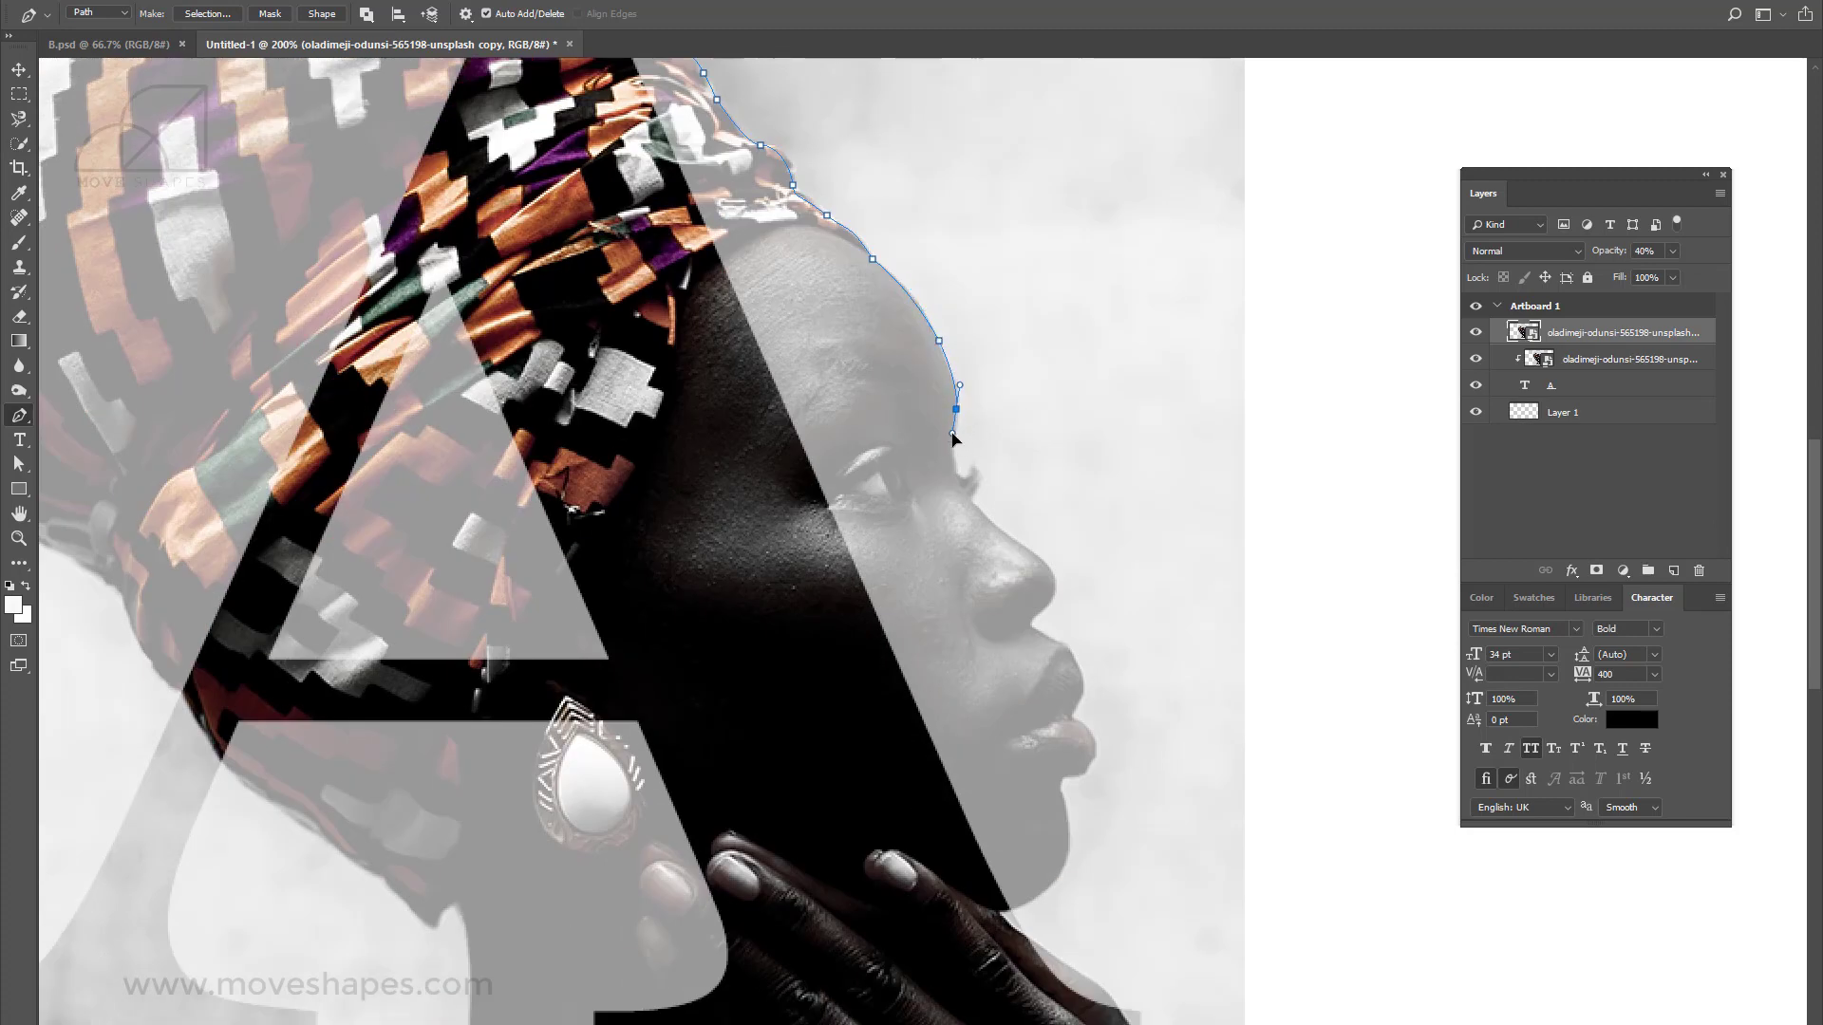
Trace the path down the forehead and around the brow and eye, making corner anchors.
left_click(955, 409, "alt")
left_click_drag(962, 475, 979, 485)
left_click_drag(962, 477, 972, 449)
left_click(970, 495)
left_click(970, 494, "alt")
left_click(992, 527)
left_click_drag(1013, 538, 1034, 554)
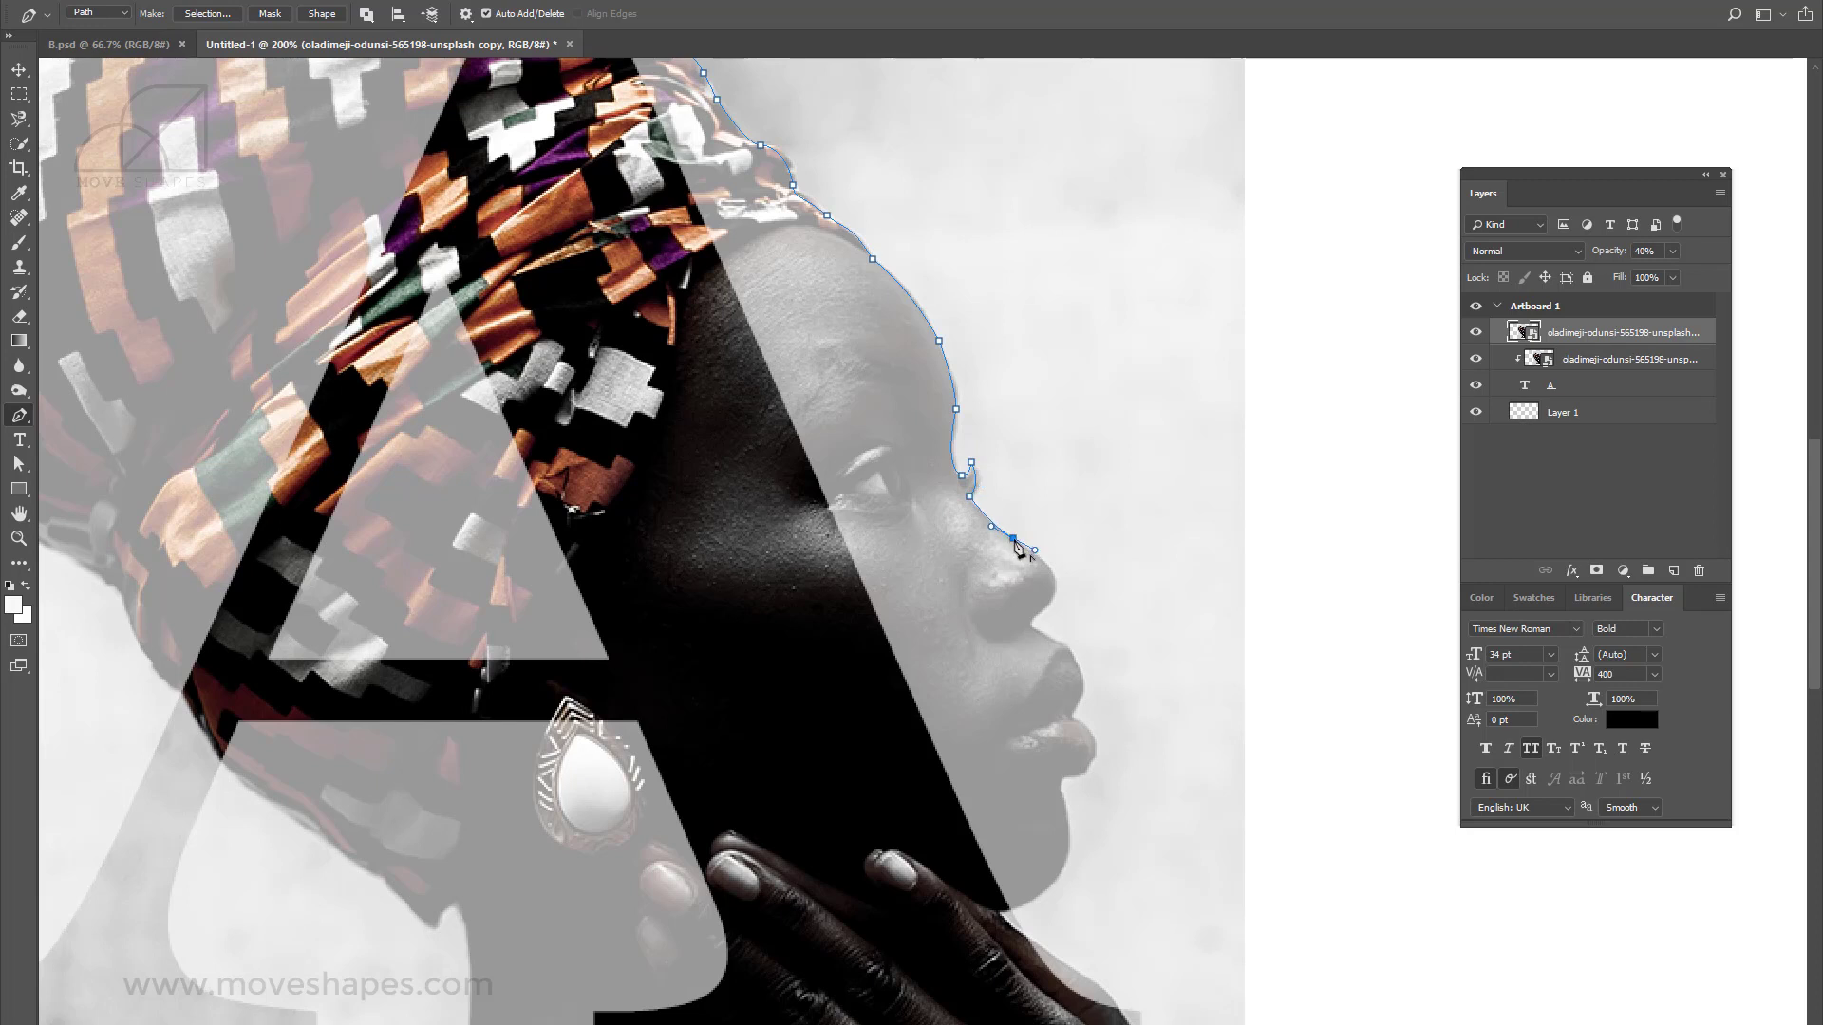
left_click(1014, 539, "alt")
Continue the path down to the nose tip, under the nose and along the upper lip.
left_click_drag(1058, 592, 1058, 612)
left_click(1058, 591, "alt")
left_click_drag(1032, 620, 1017, 634)
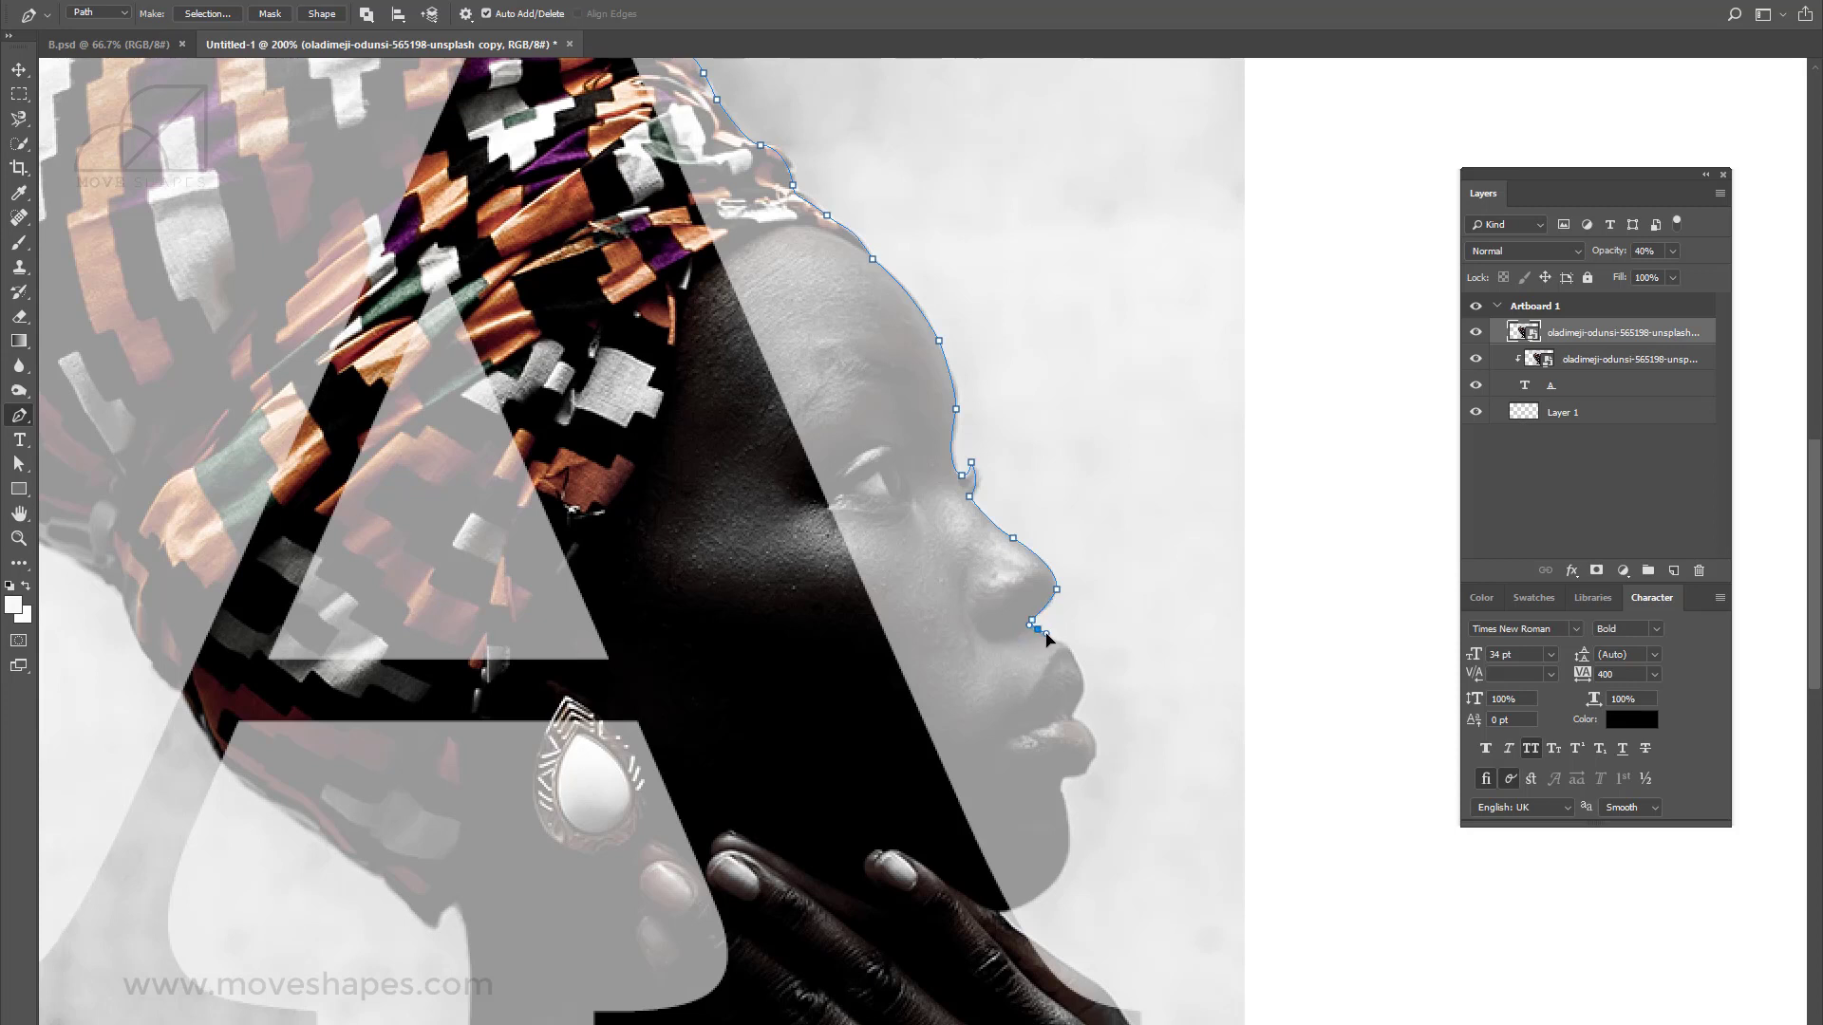
left_click(1061, 642)
key("ctrl+z")
left_click_drag(1081, 672, 1084, 681)
left_click(1083, 673)
left_click_drag(1072, 716, 1063, 729)
Zoom in on the lips, undo the misplaced anchor and add a smooth point past the upper lip.
key("ctrl+plus")
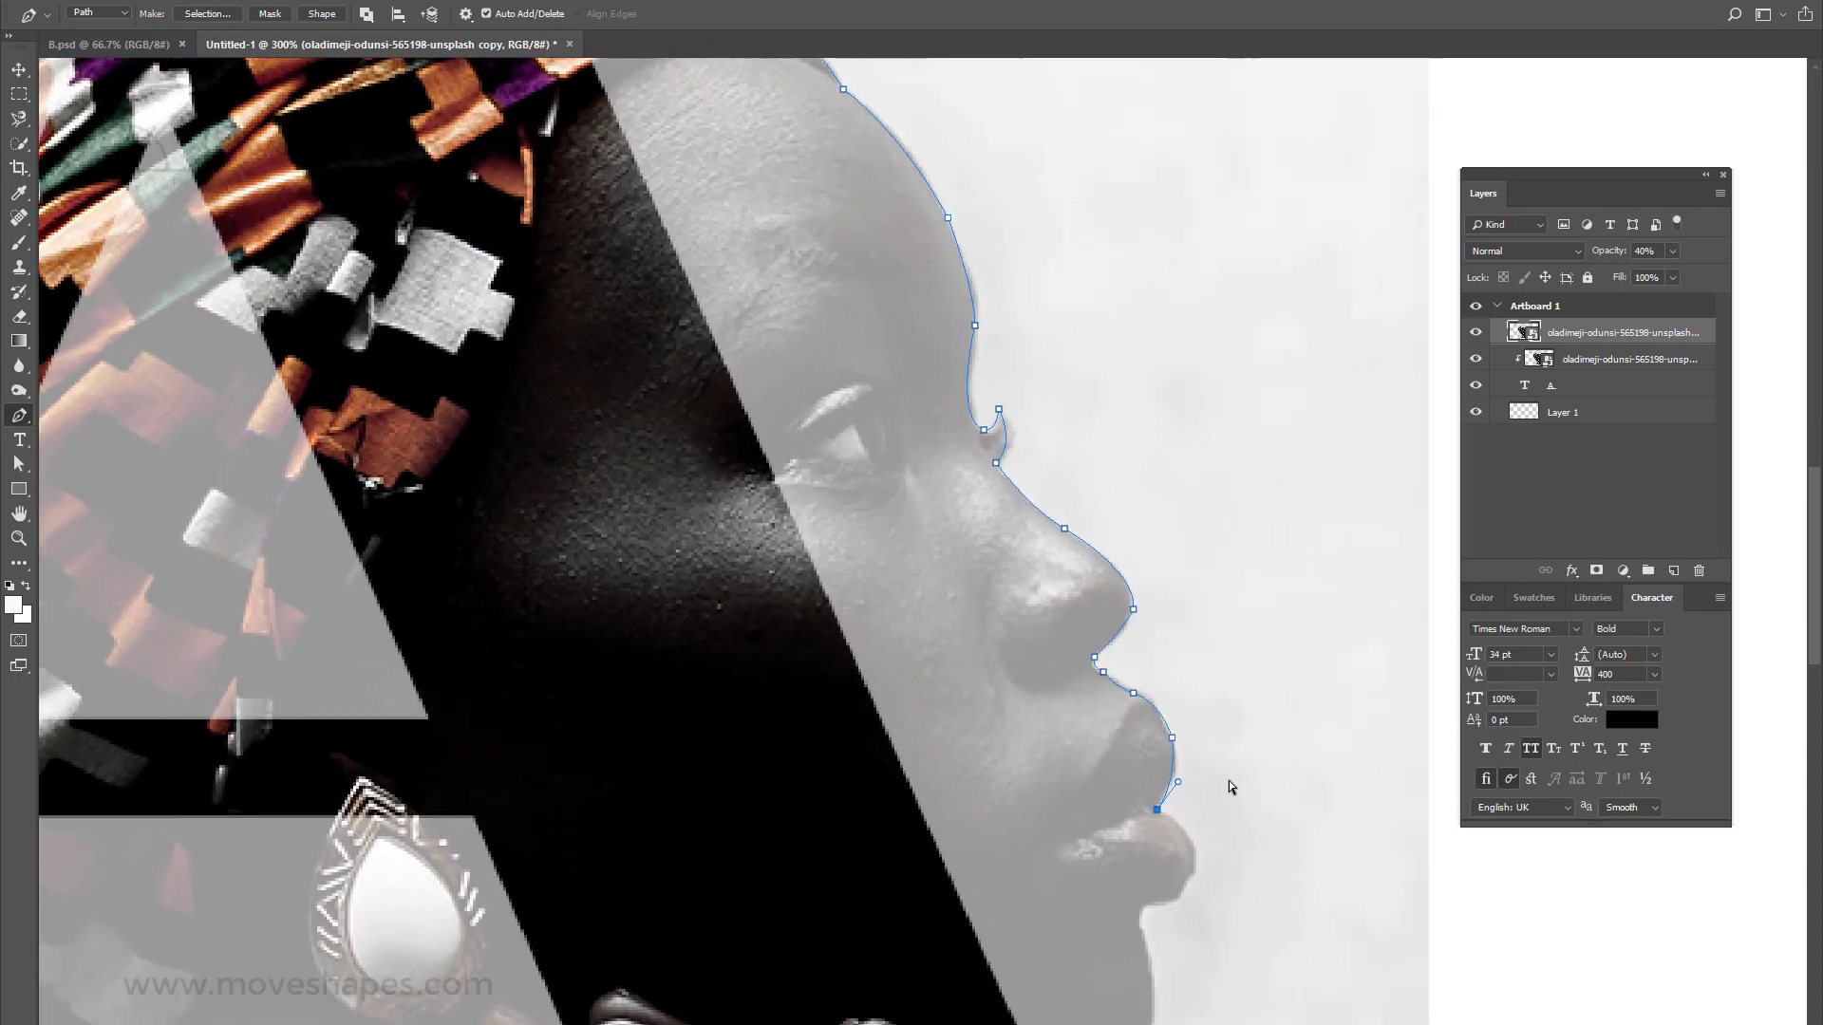
key("ctrl+plus")
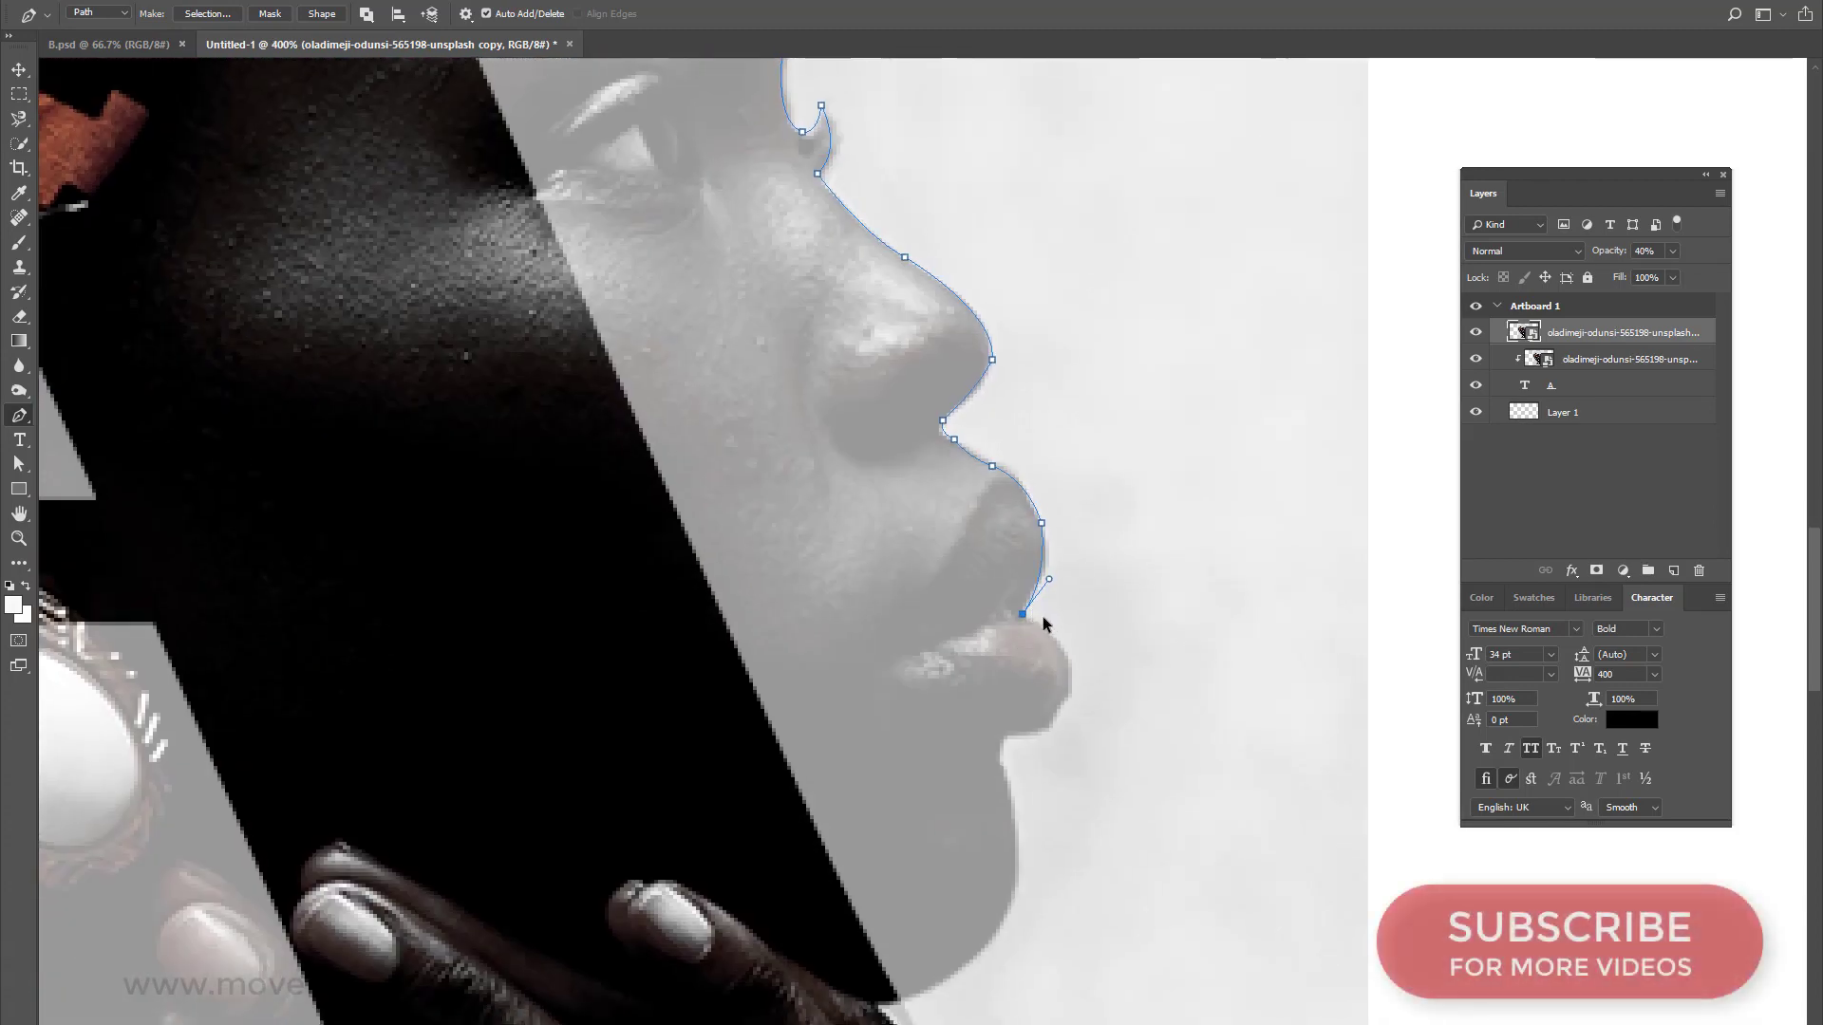
key("ctrl+z")
mouse_move(1025, 602)
left_mouse_down()
mouse_move(1000, 642)
mouse_move(1036, 623)
left_mouse_up()
key("super")
key("super")
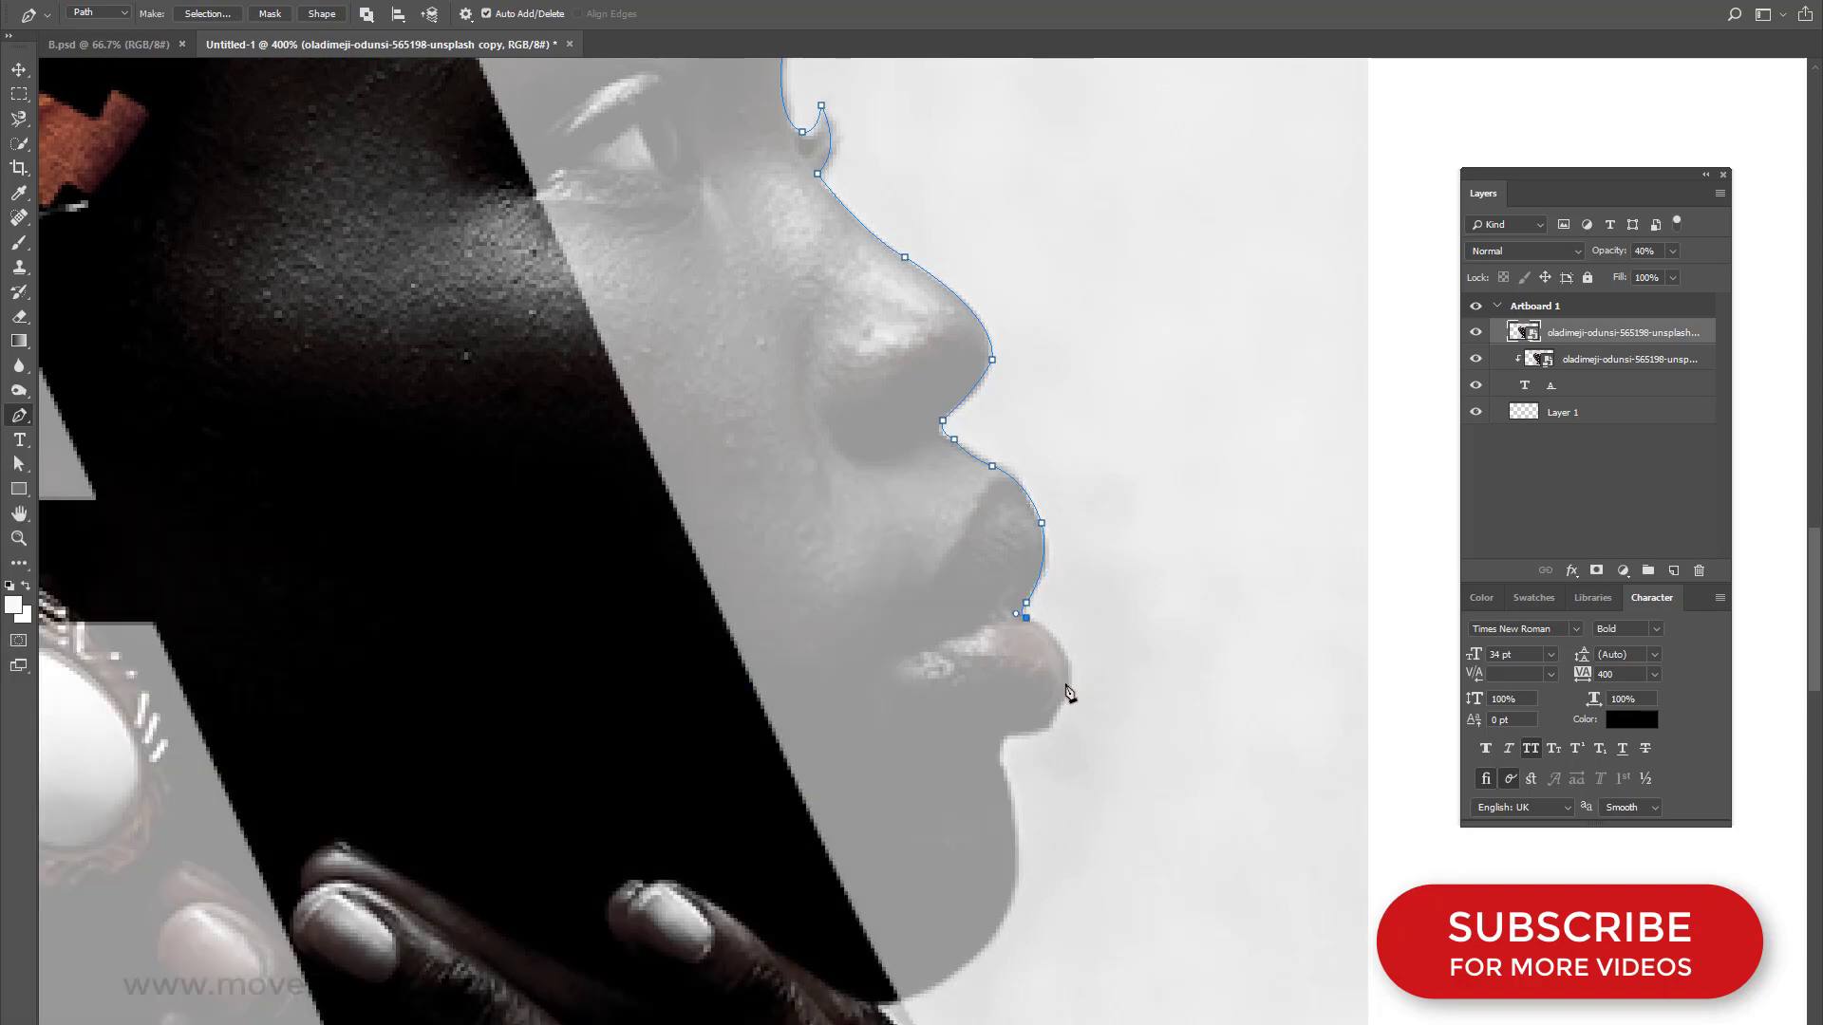
Trace the lower lip and chin to where the jaw meets the hand, then zoom out.
mouse_move(1069, 682)
left_mouse_down()
mouse_move(1062, 718)
mouse_move(1011, 735)
mouse_move(1010, 789)
mouse_move(1153, 557)
left_mouse_up()
left_click_drag(1079, 677, 1040, 758)
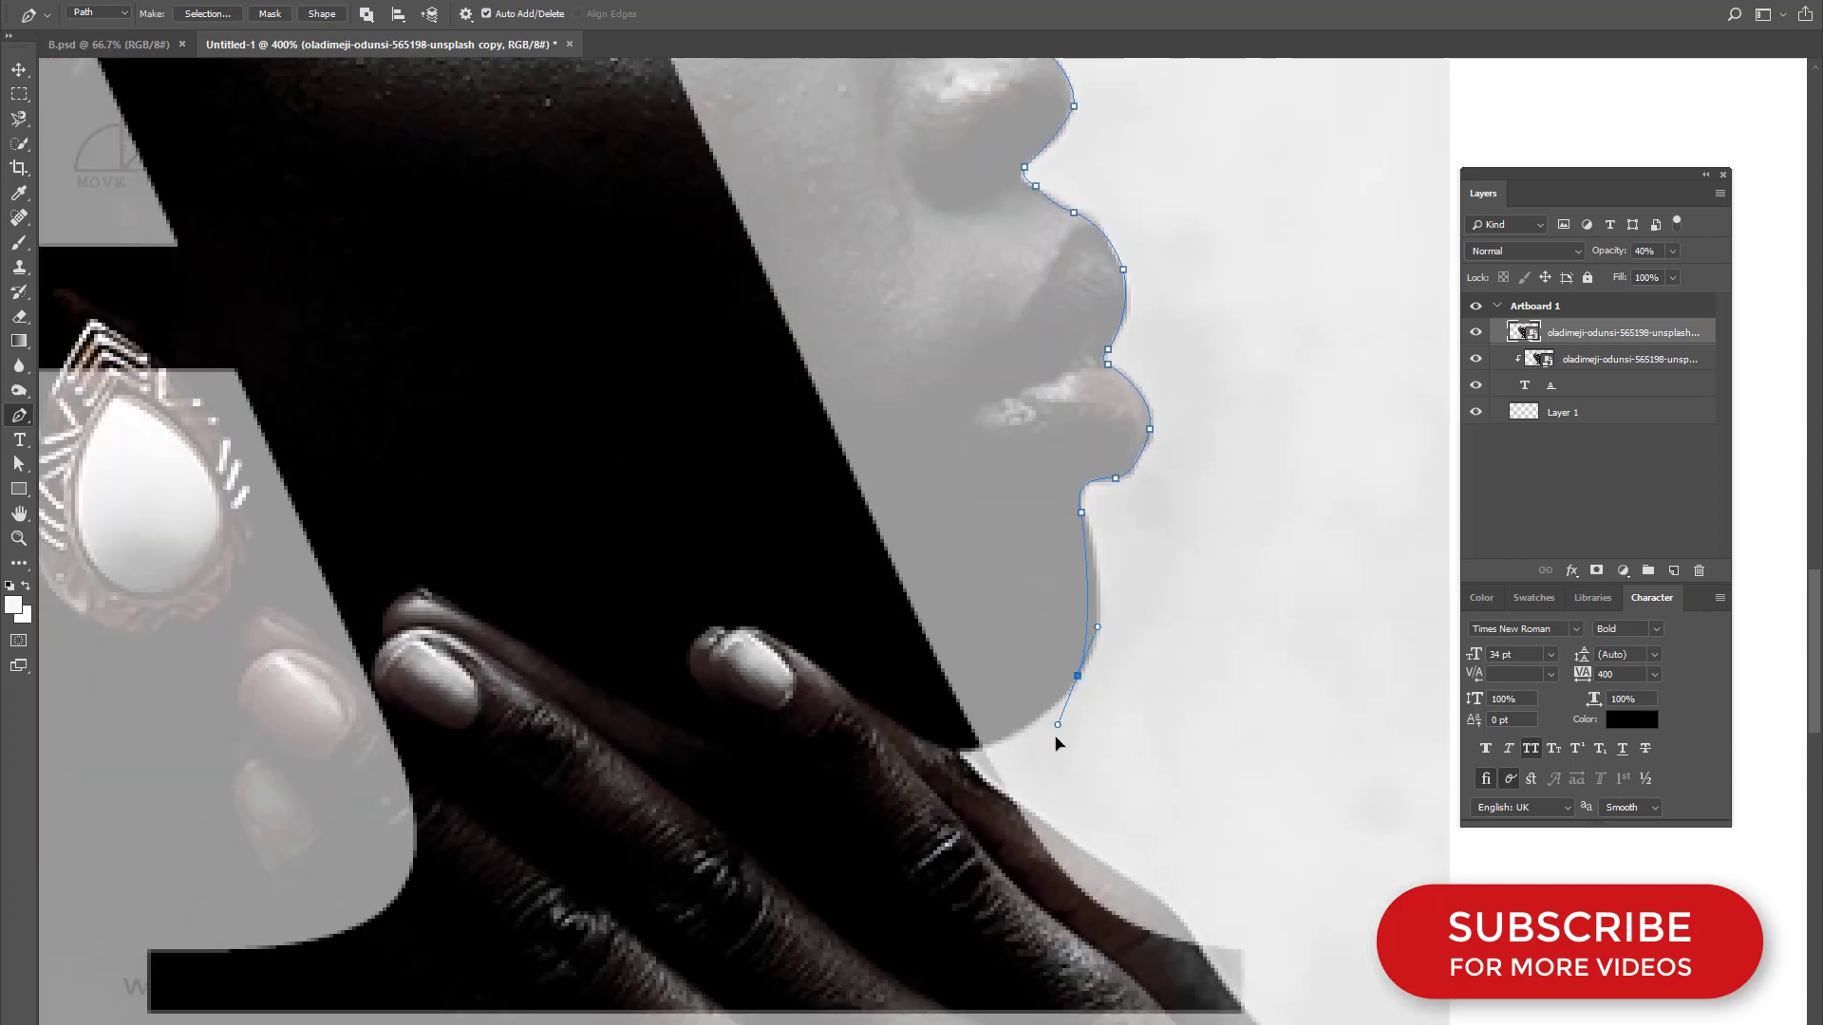
left_click(1078, 676, "alt")
left_click_drag(970, 752, 886, 785)
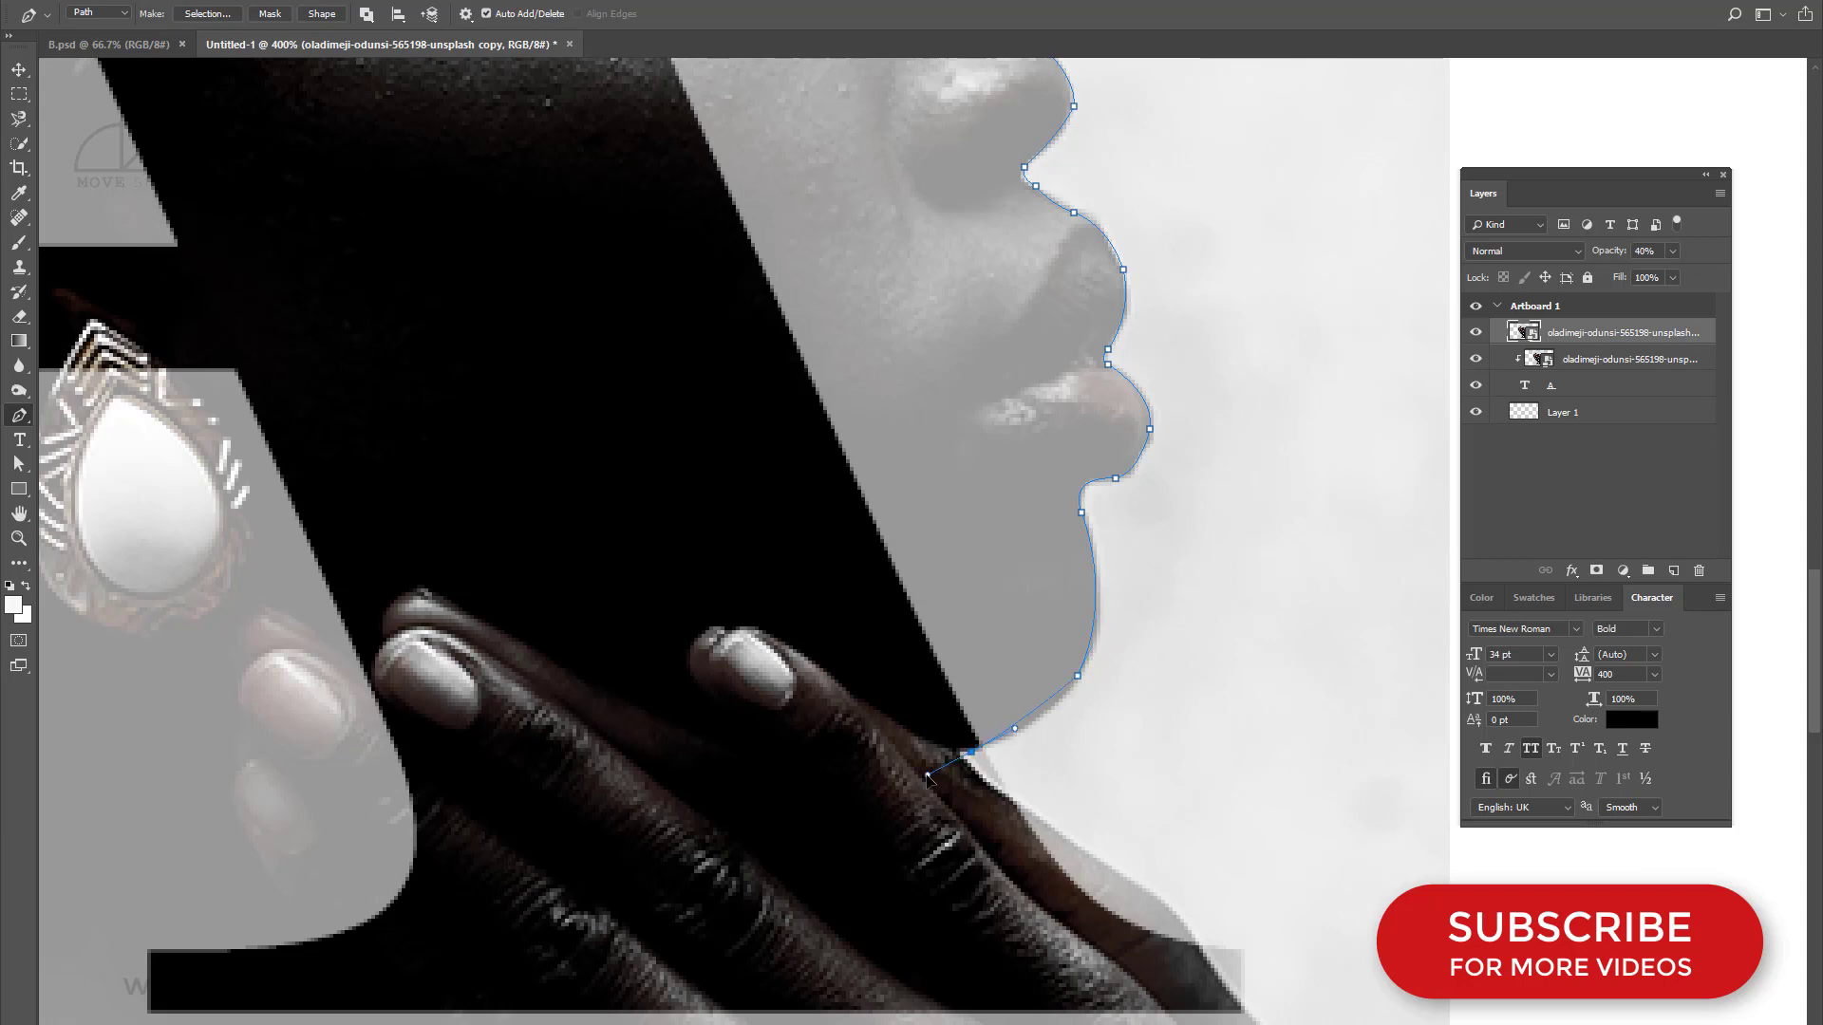
left_click(970, 752, "alt")
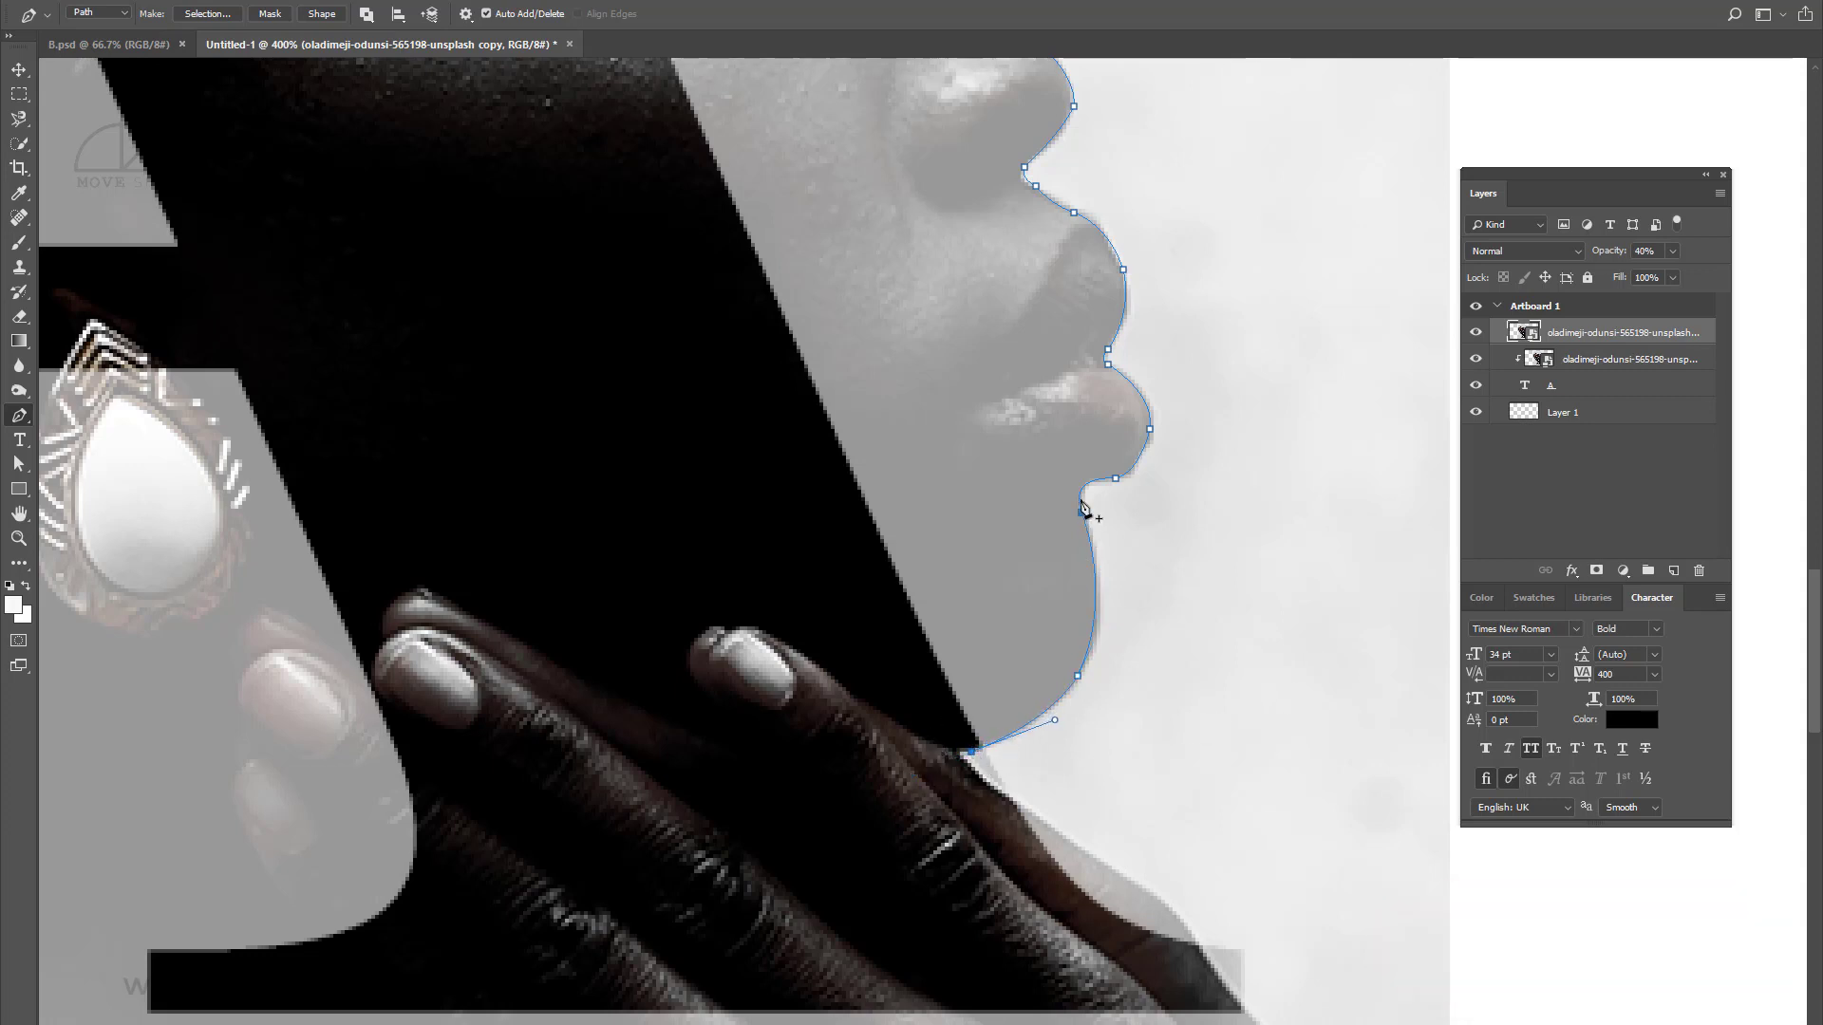
scroll(1073, 556, "down", 1)
scroll(1074, 547, "down", 2)
scroll(1074, 547, "down", 2)
Close the profile path inside the A back at its starting anchor.
left_click_drag(959, 371, 1193, 648)
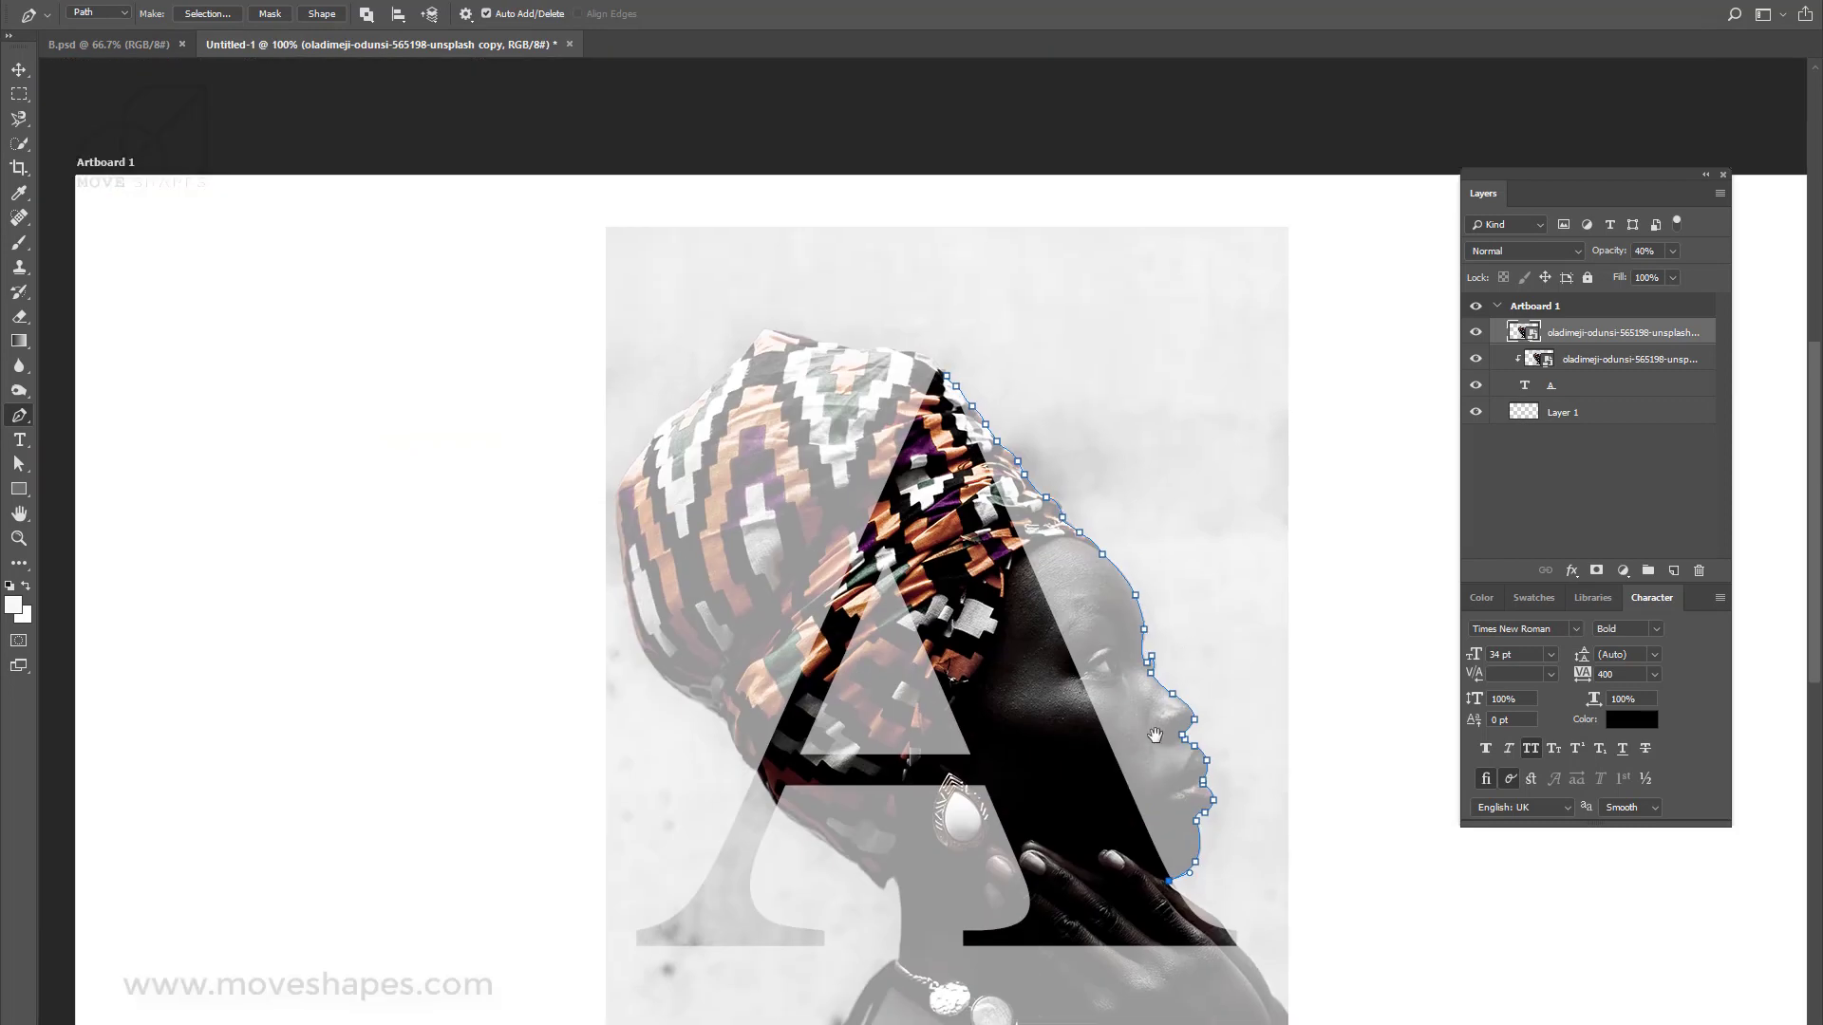
left_click(953, 534)
left_click(935, 448)
left_click(946, 379)
Turn the closed path into a selection and add it as a mask on the top photo copy.
left_click(19, 69)
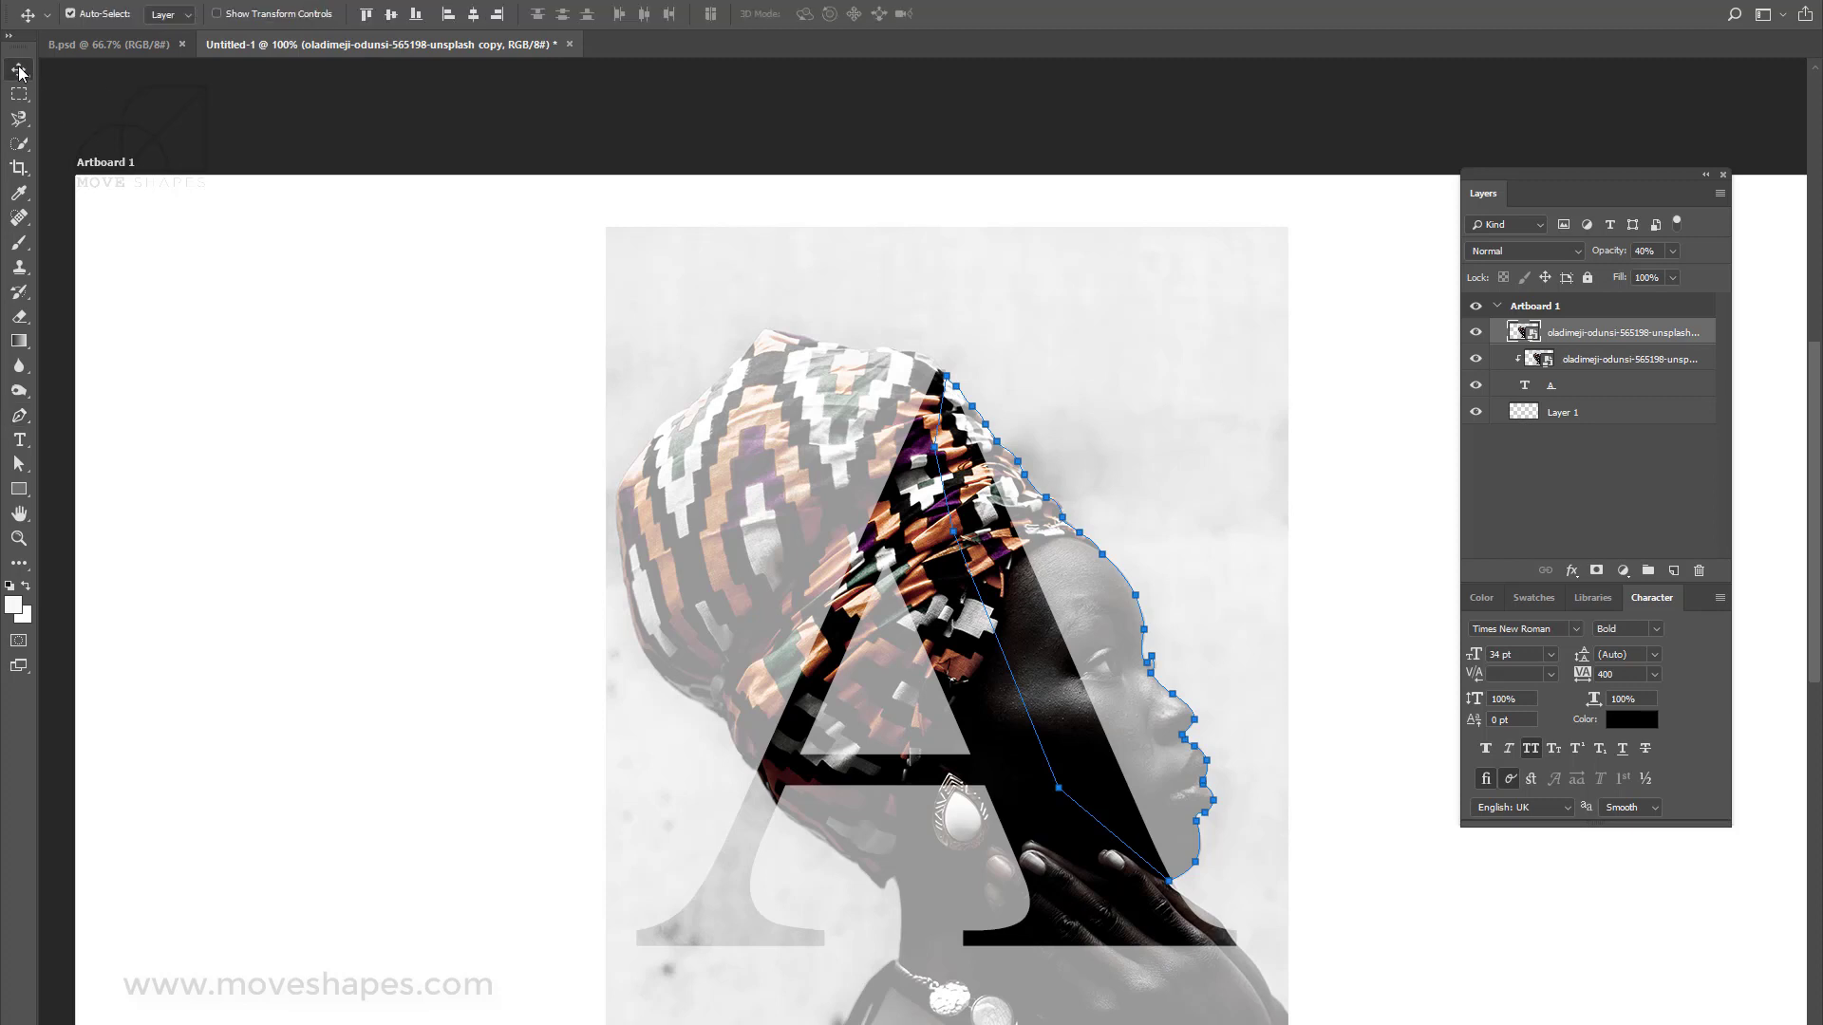
key("ctrl+Return")
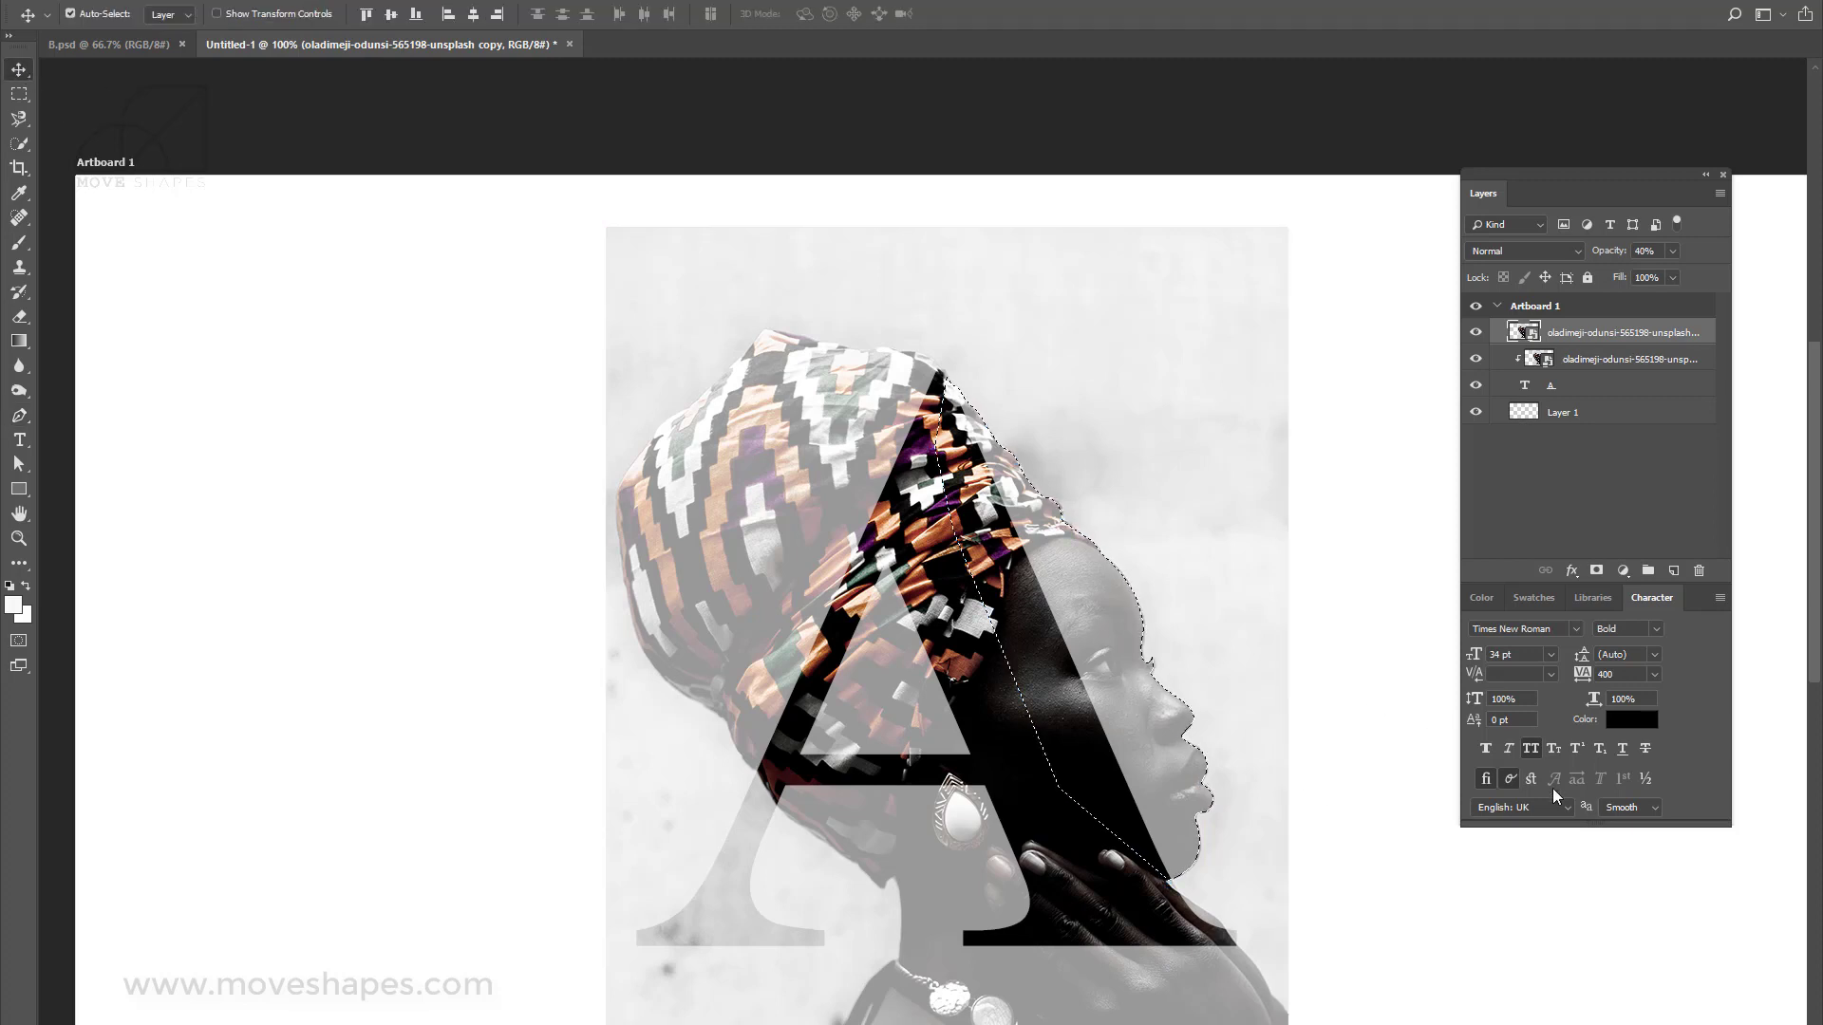
left_click(1596, 571)
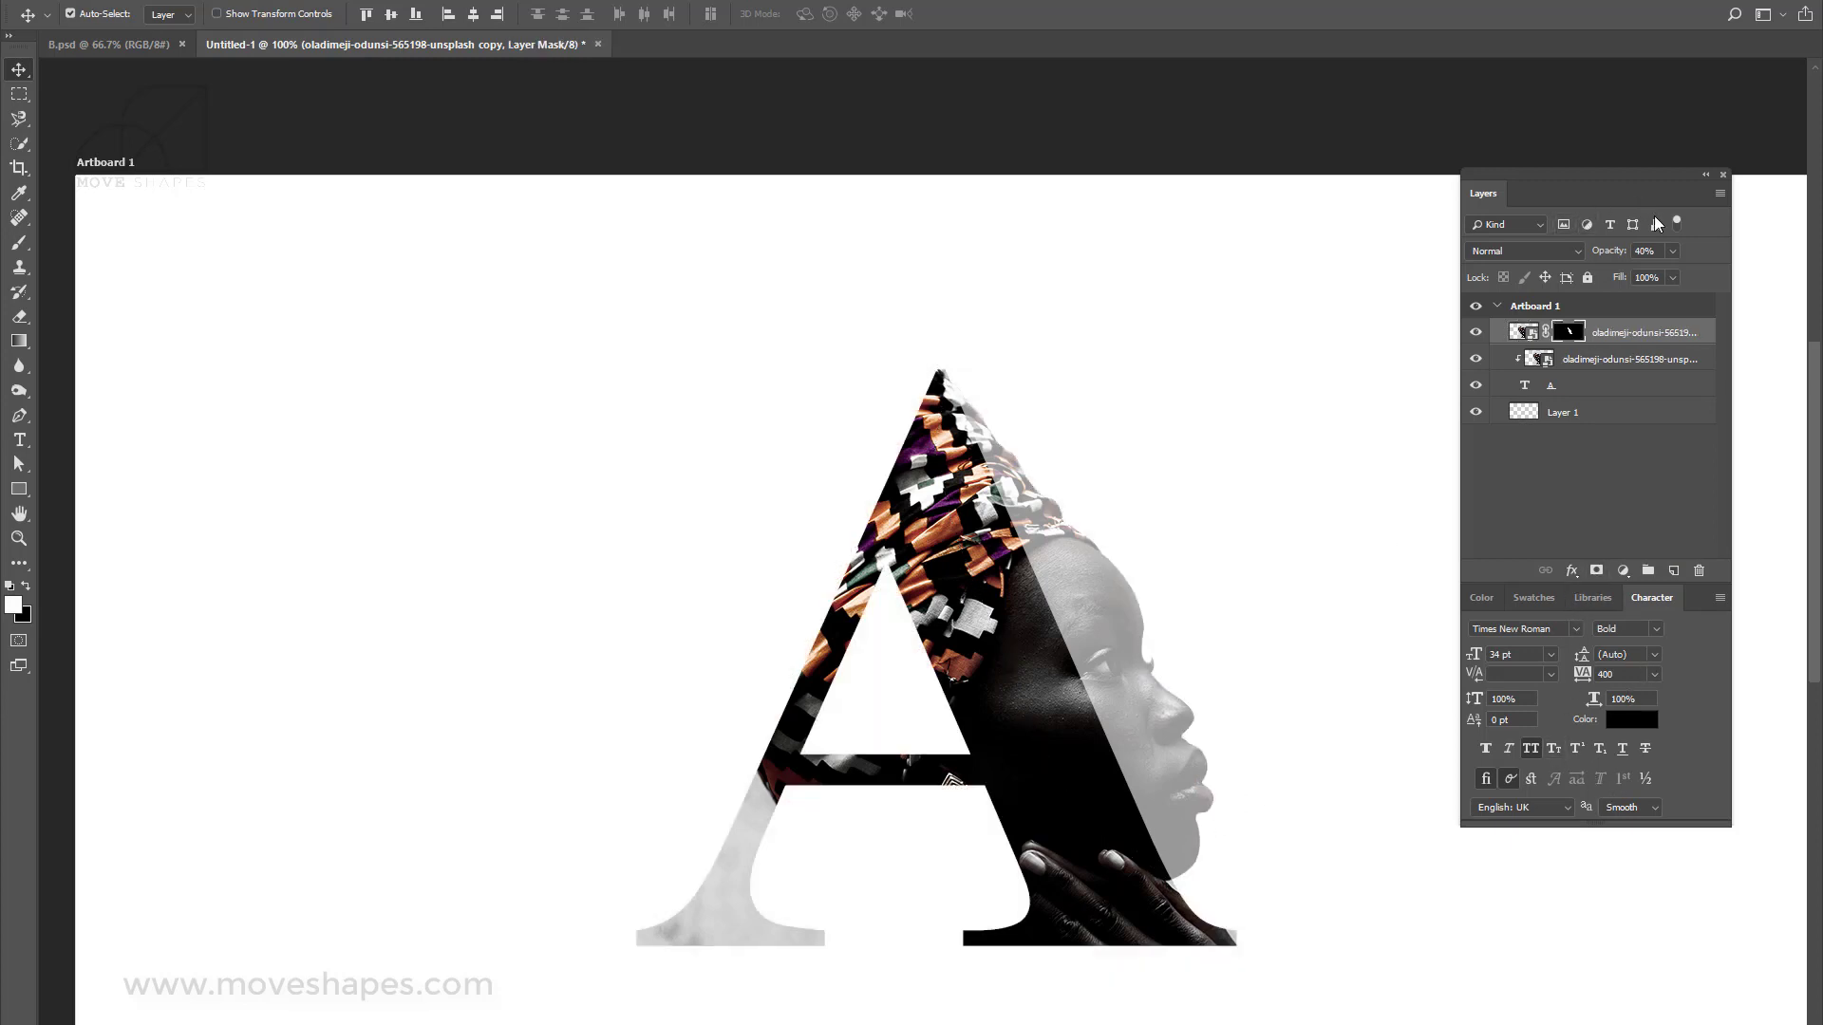
Set the masked photo copy to 100% opacity and bring the whole artboard into view.
left_click(1672, 251)
left_click_drag(1663, 273, 1738, 285)
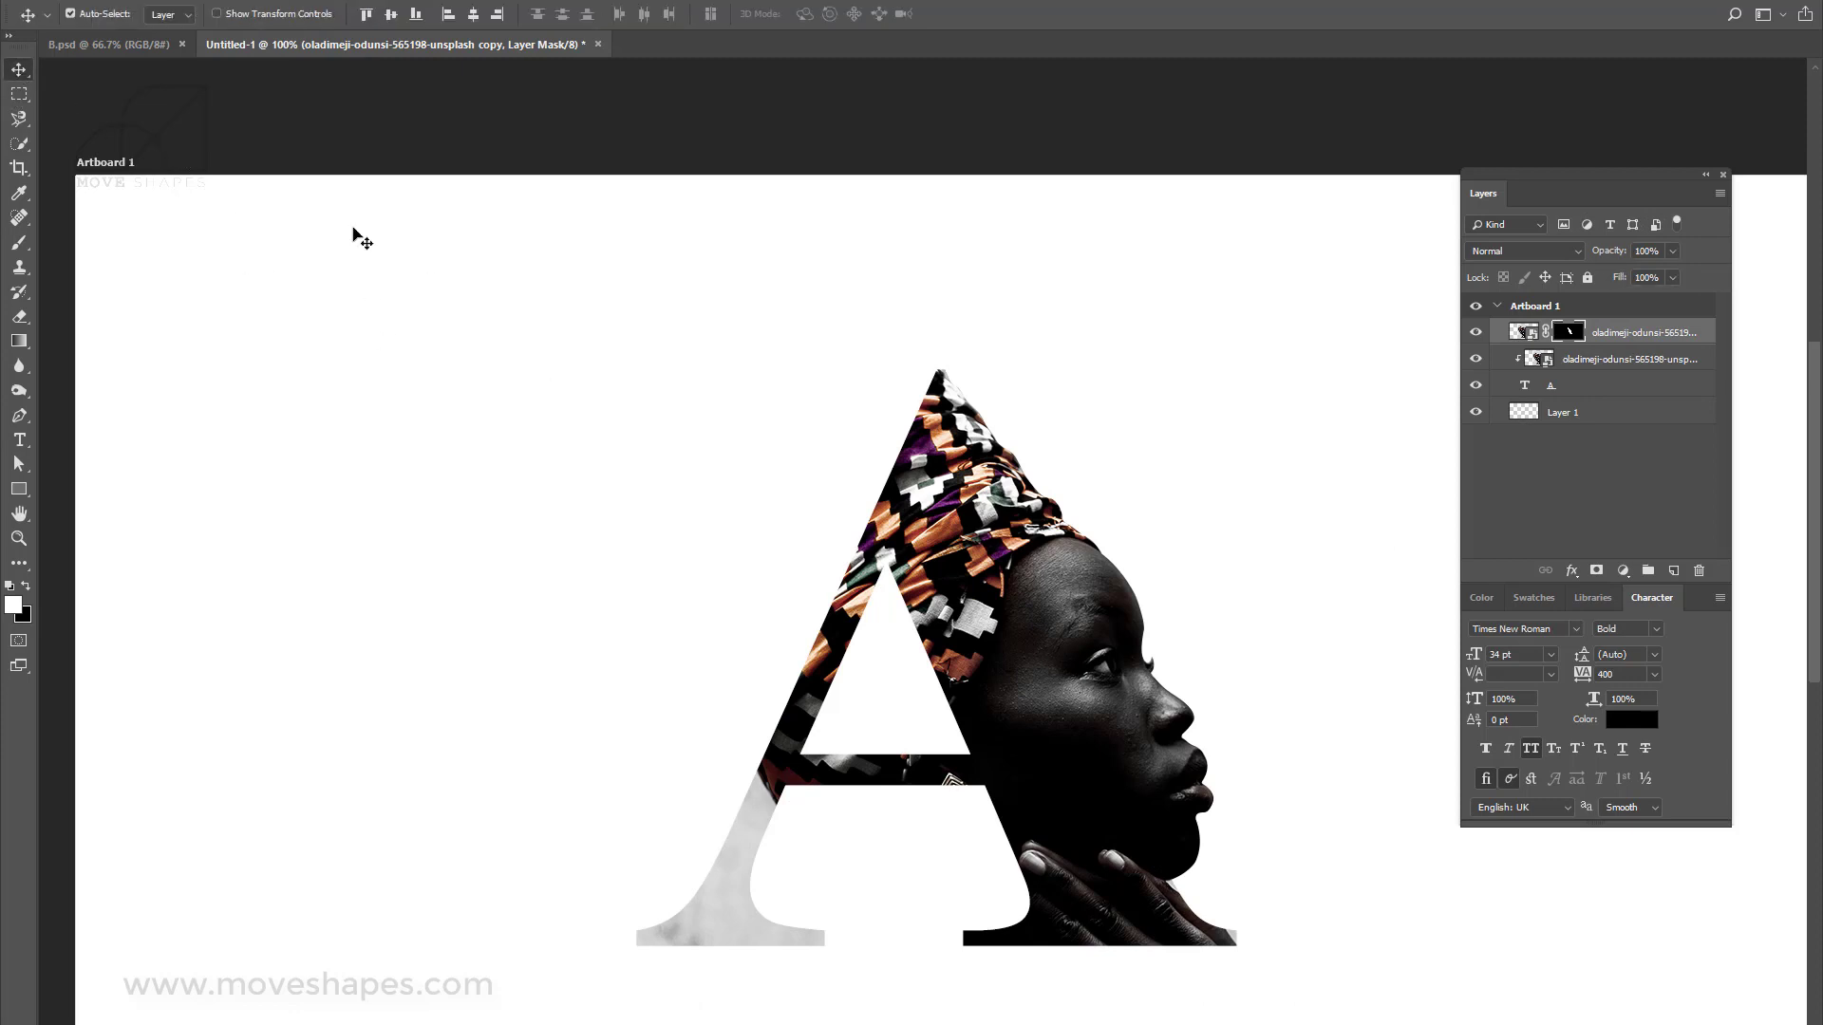
key("ctrl+minus")
left_click_drag(1239, 463, 1099, 333)
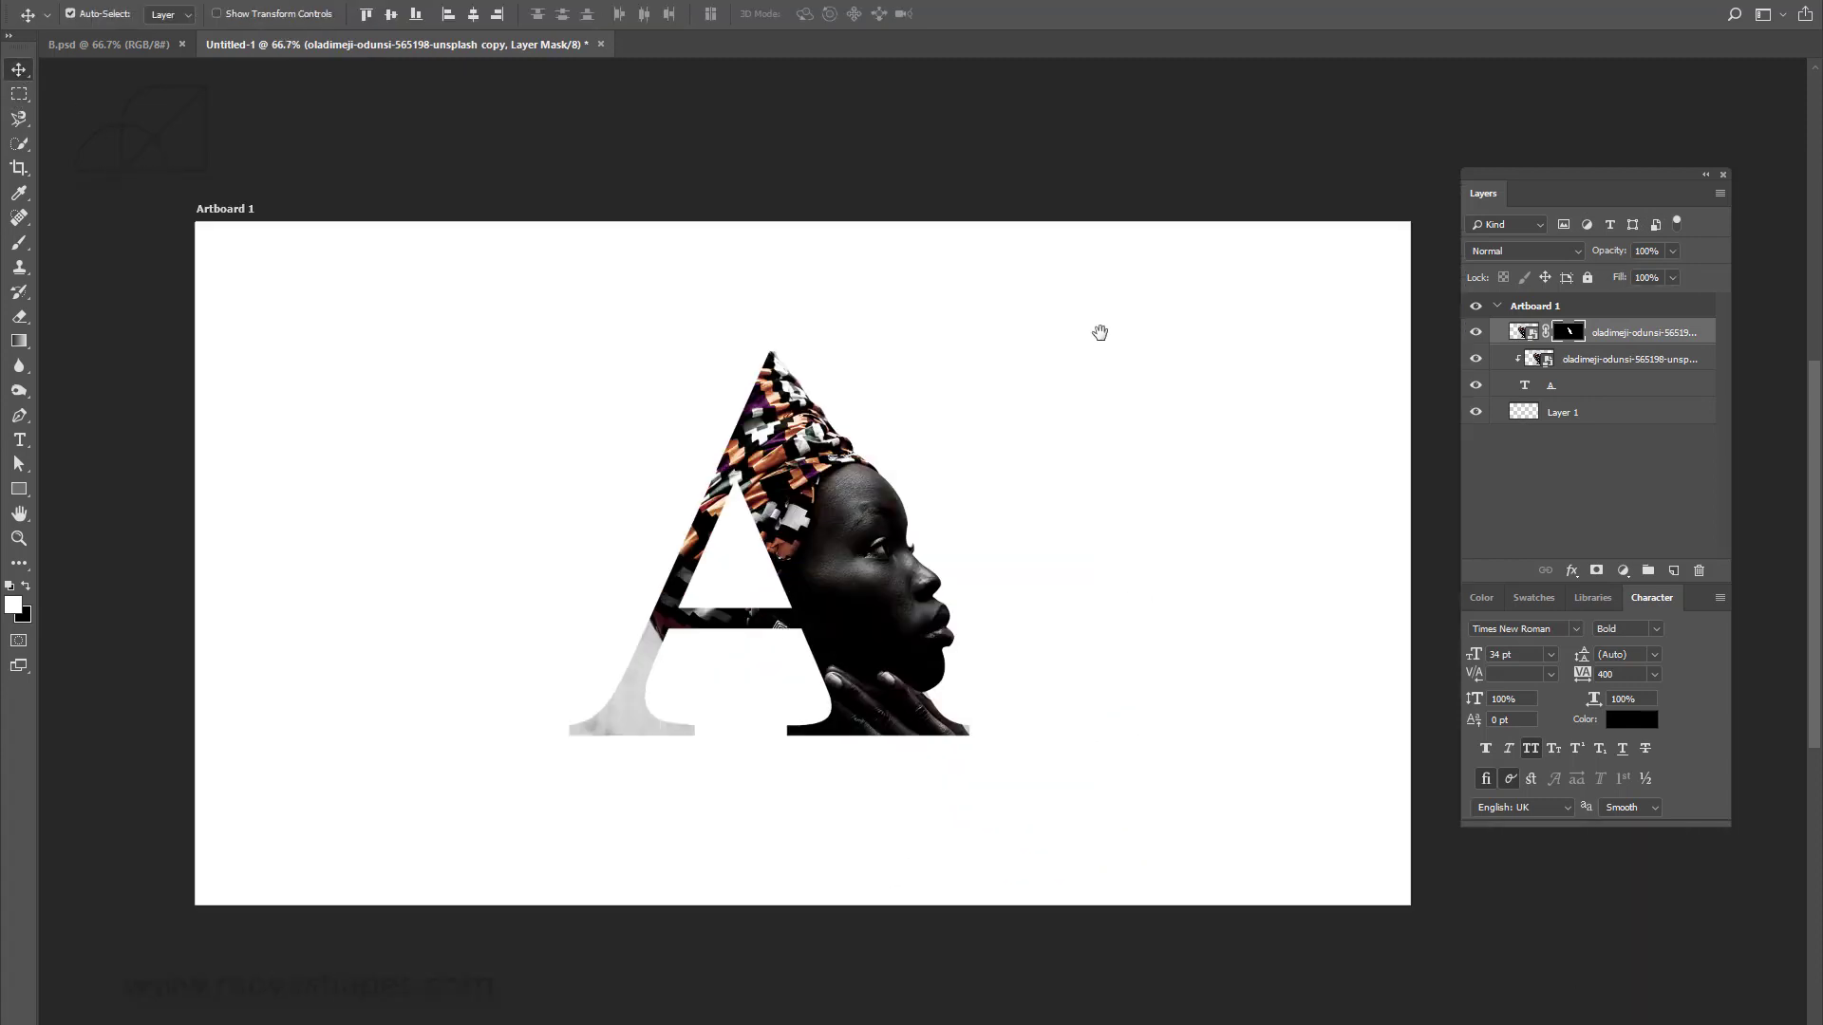
Centre the photo and letter layers vertically and horizontally on the artboard.
left_click(1577, 390, "shift")
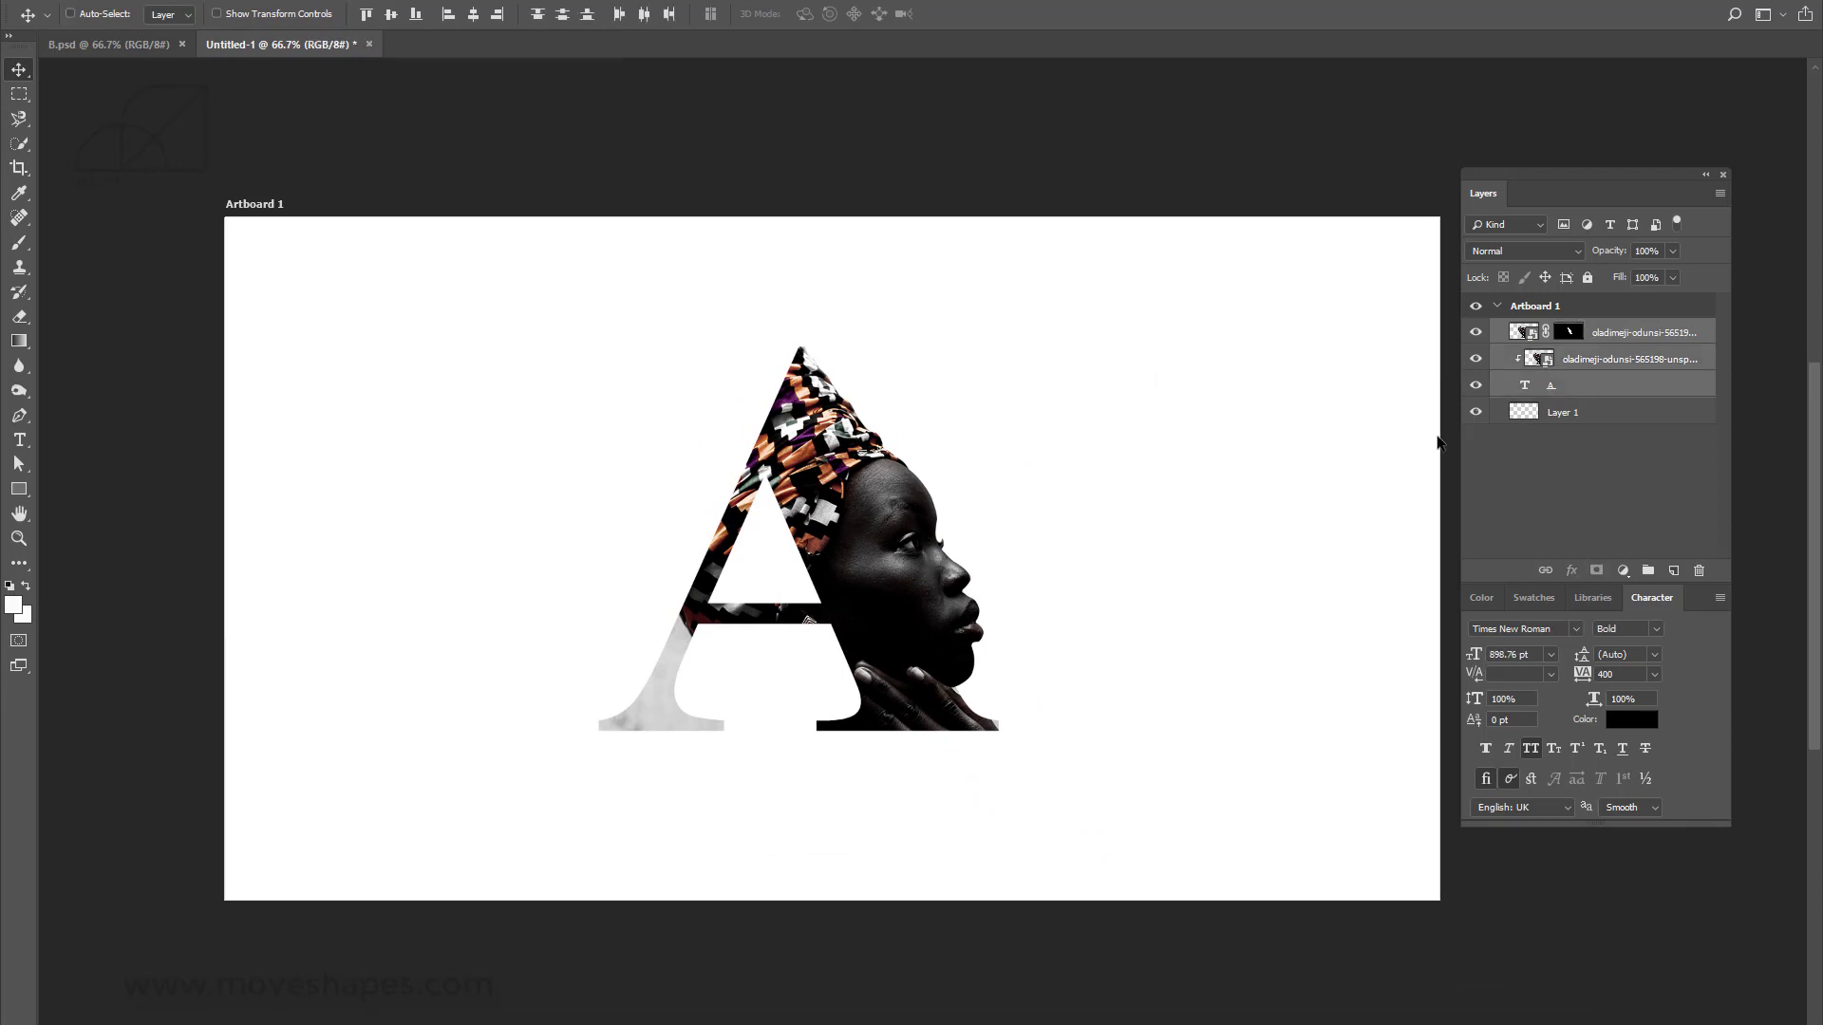
key("ctrl+a")
left_click(390, 13)
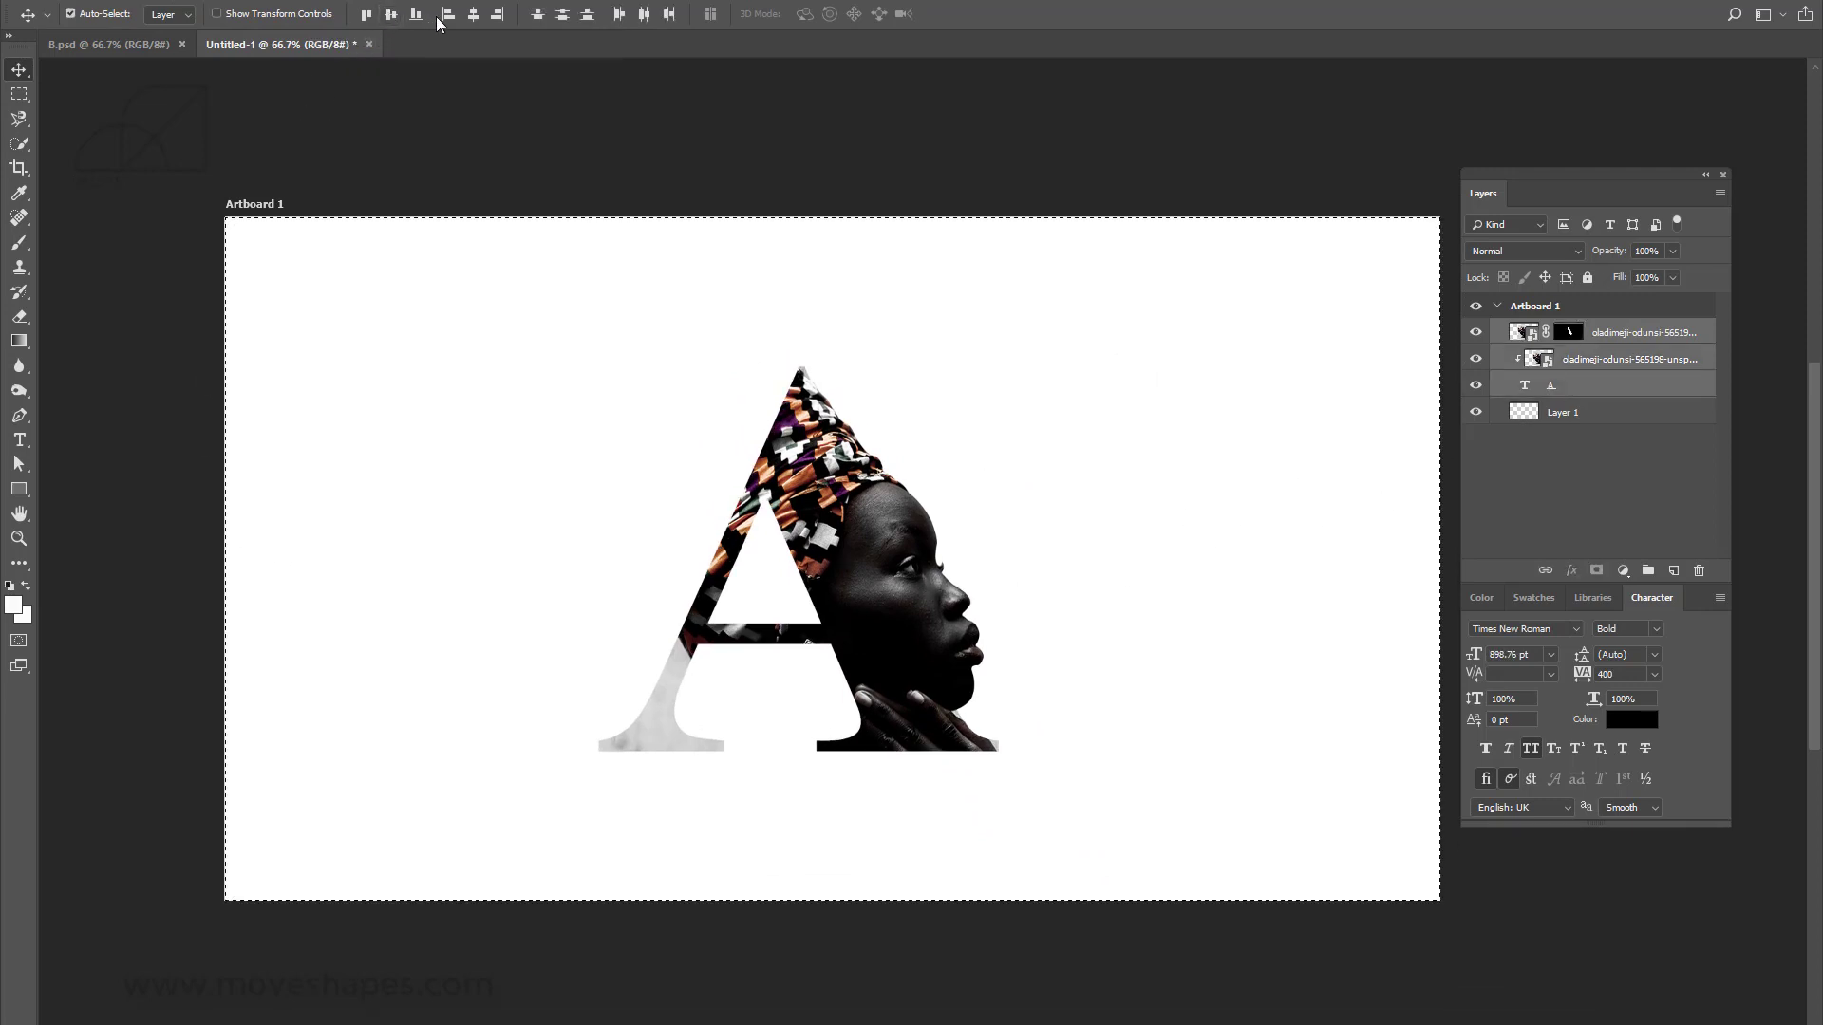
left_click(473, 13)
key("ctrl+d")
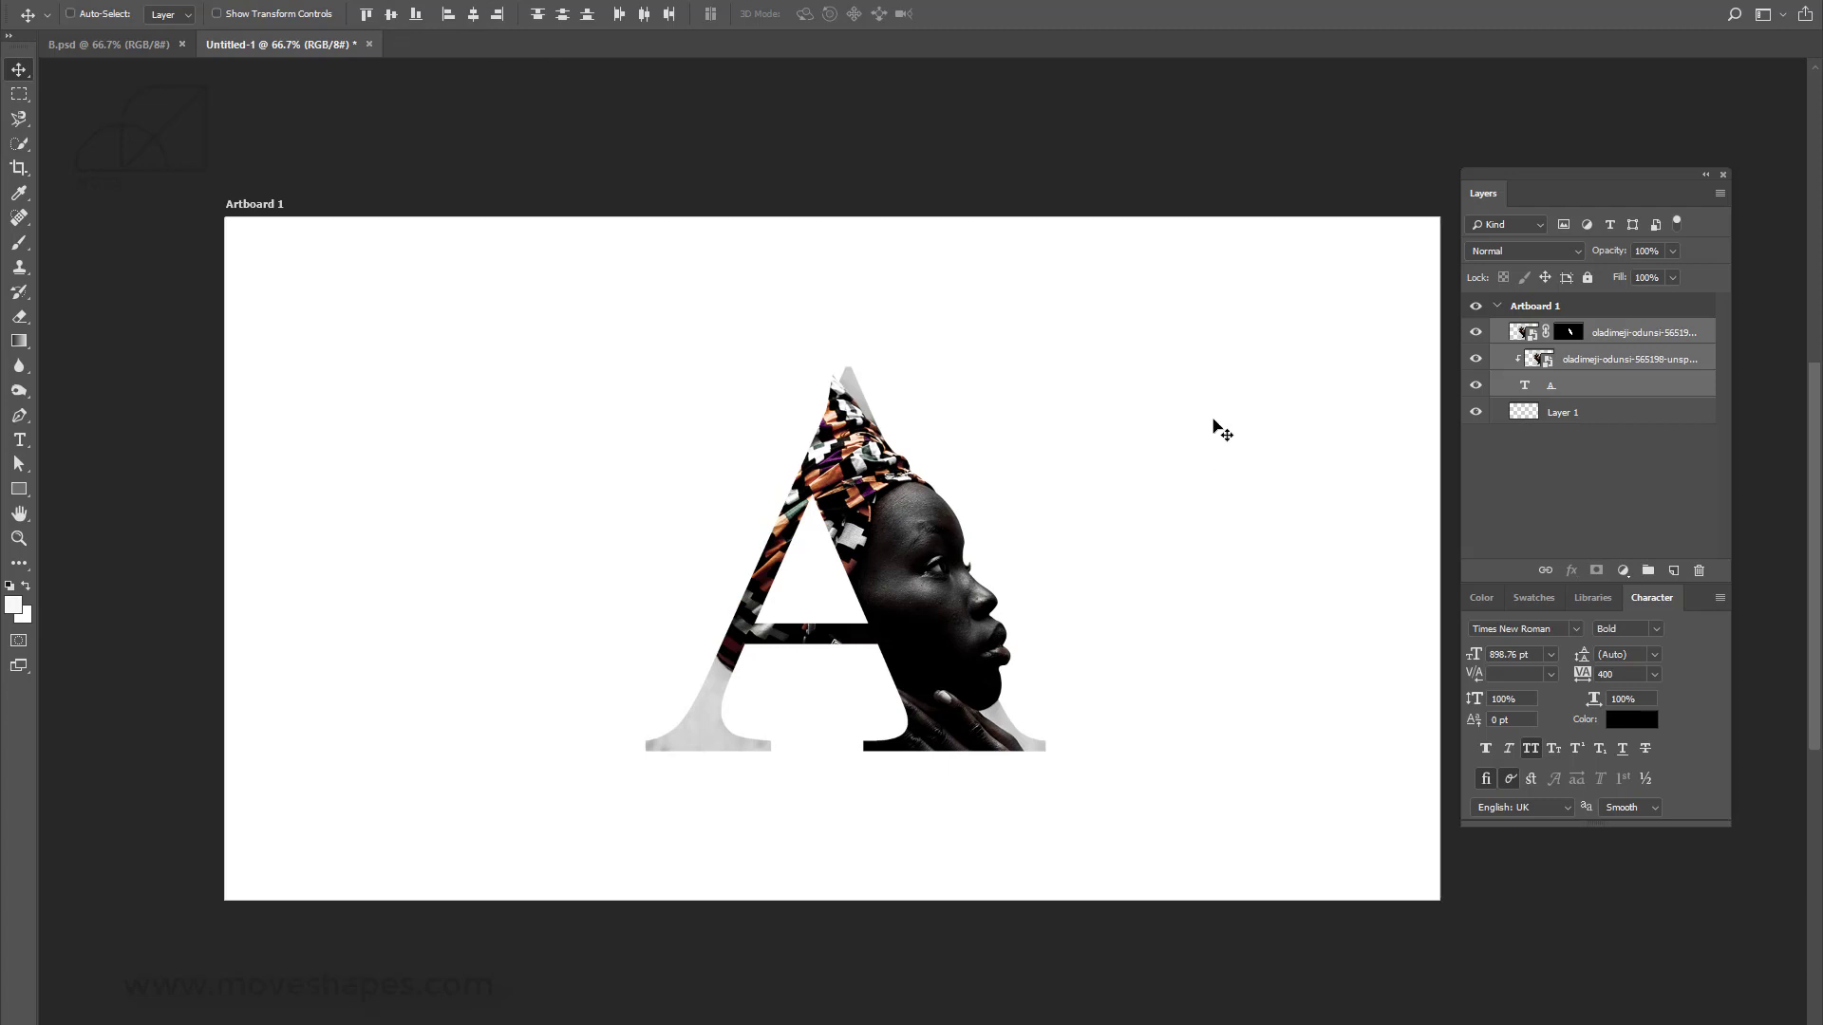
key("ctrl")
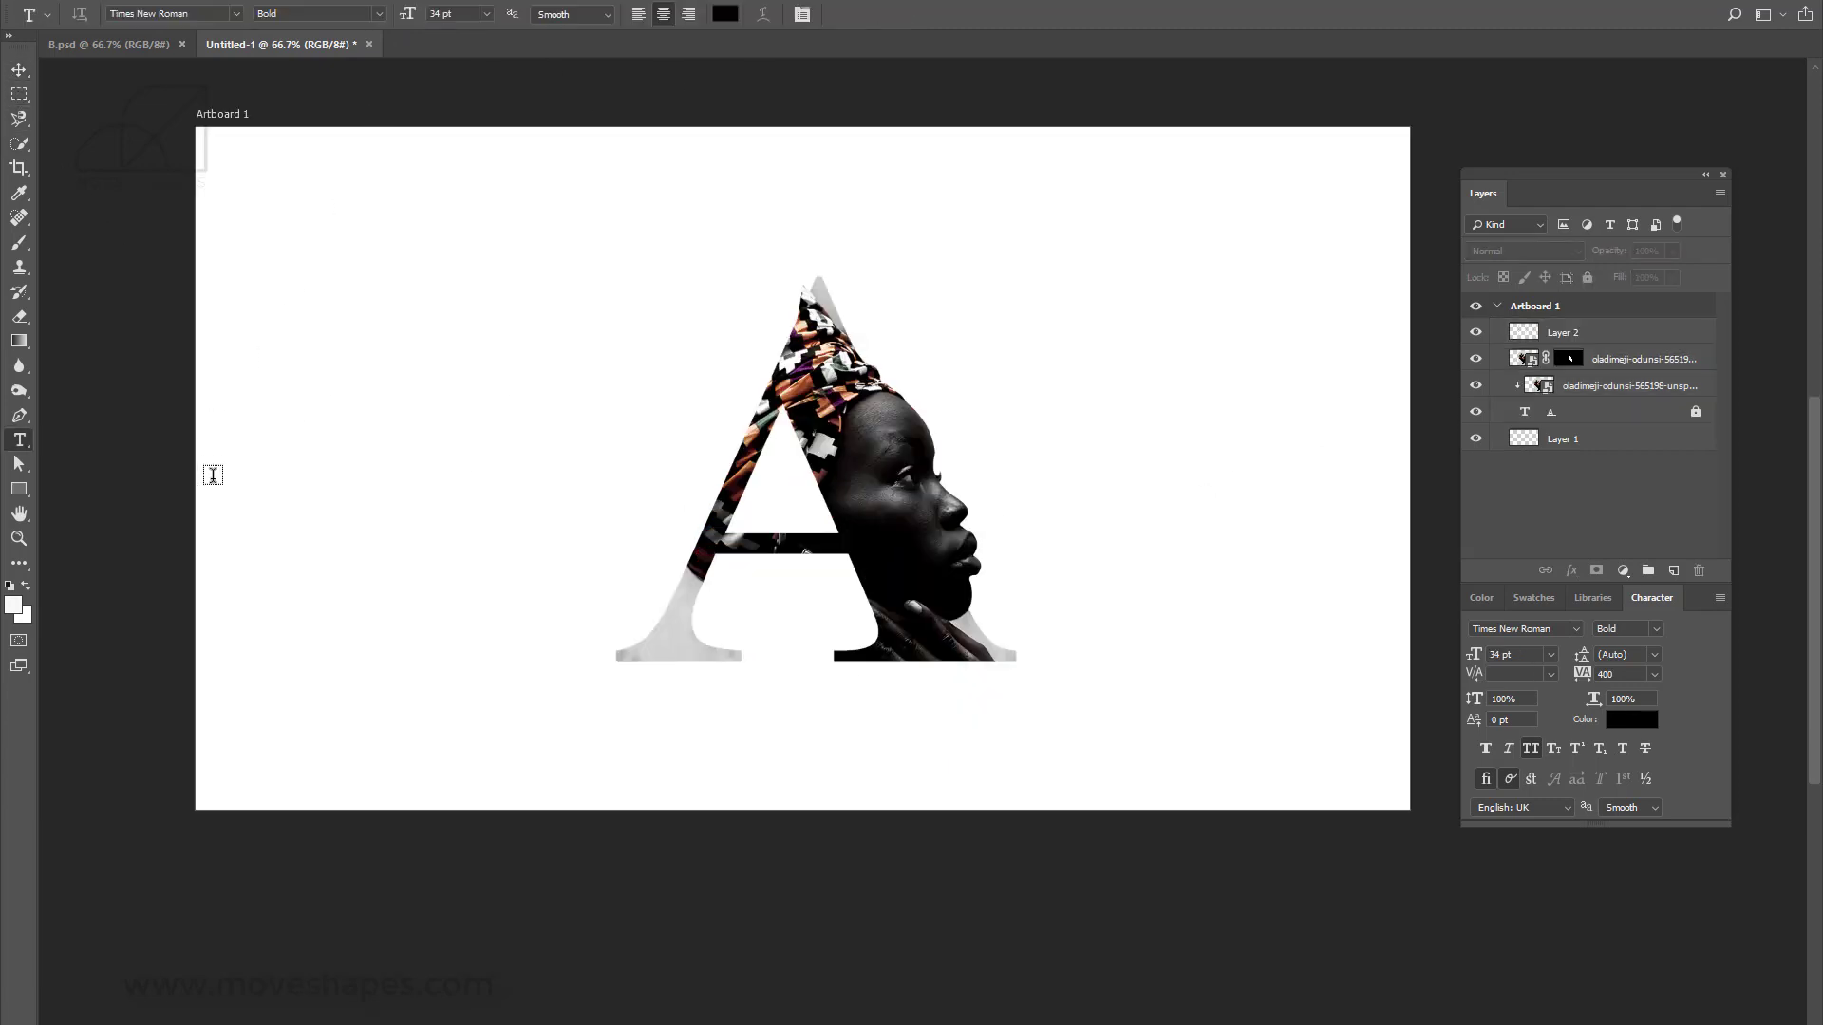
Add a 'LETTER PORTRAIT' caption text layer and move it under the A.
left_click(232, 463)
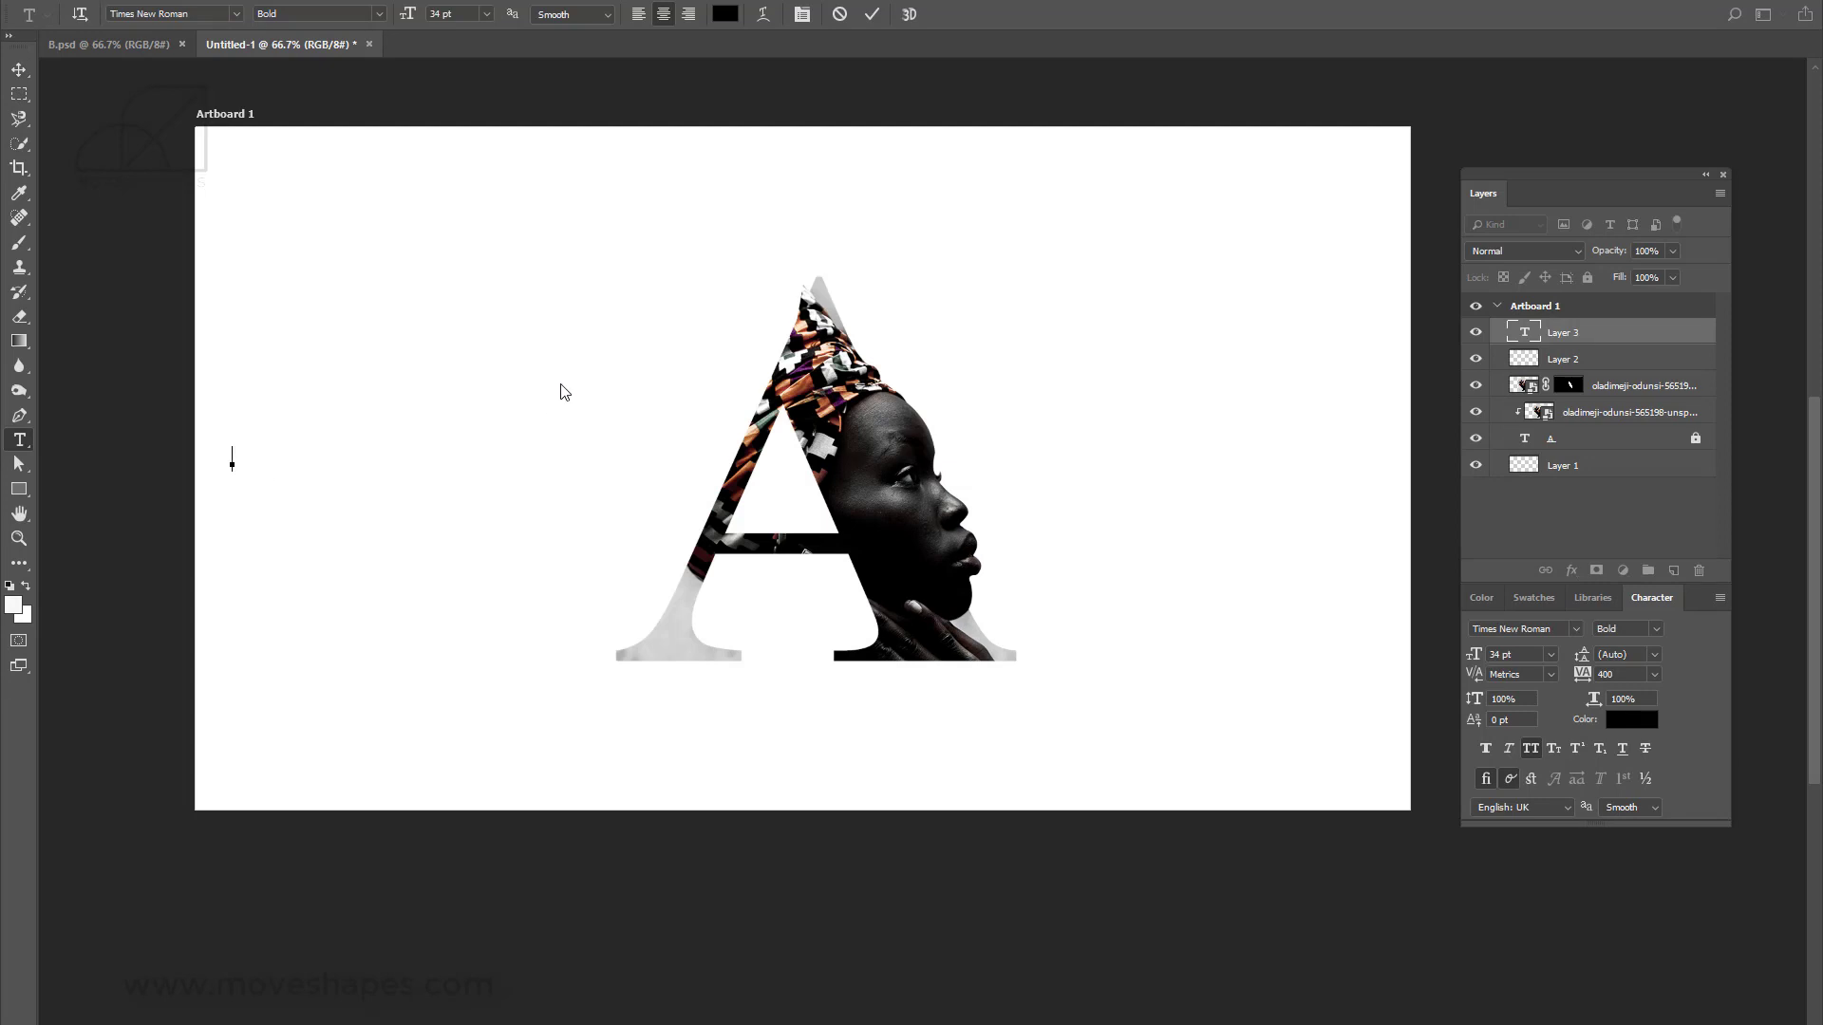
type("LETTER")
type(" PORTRAIT")
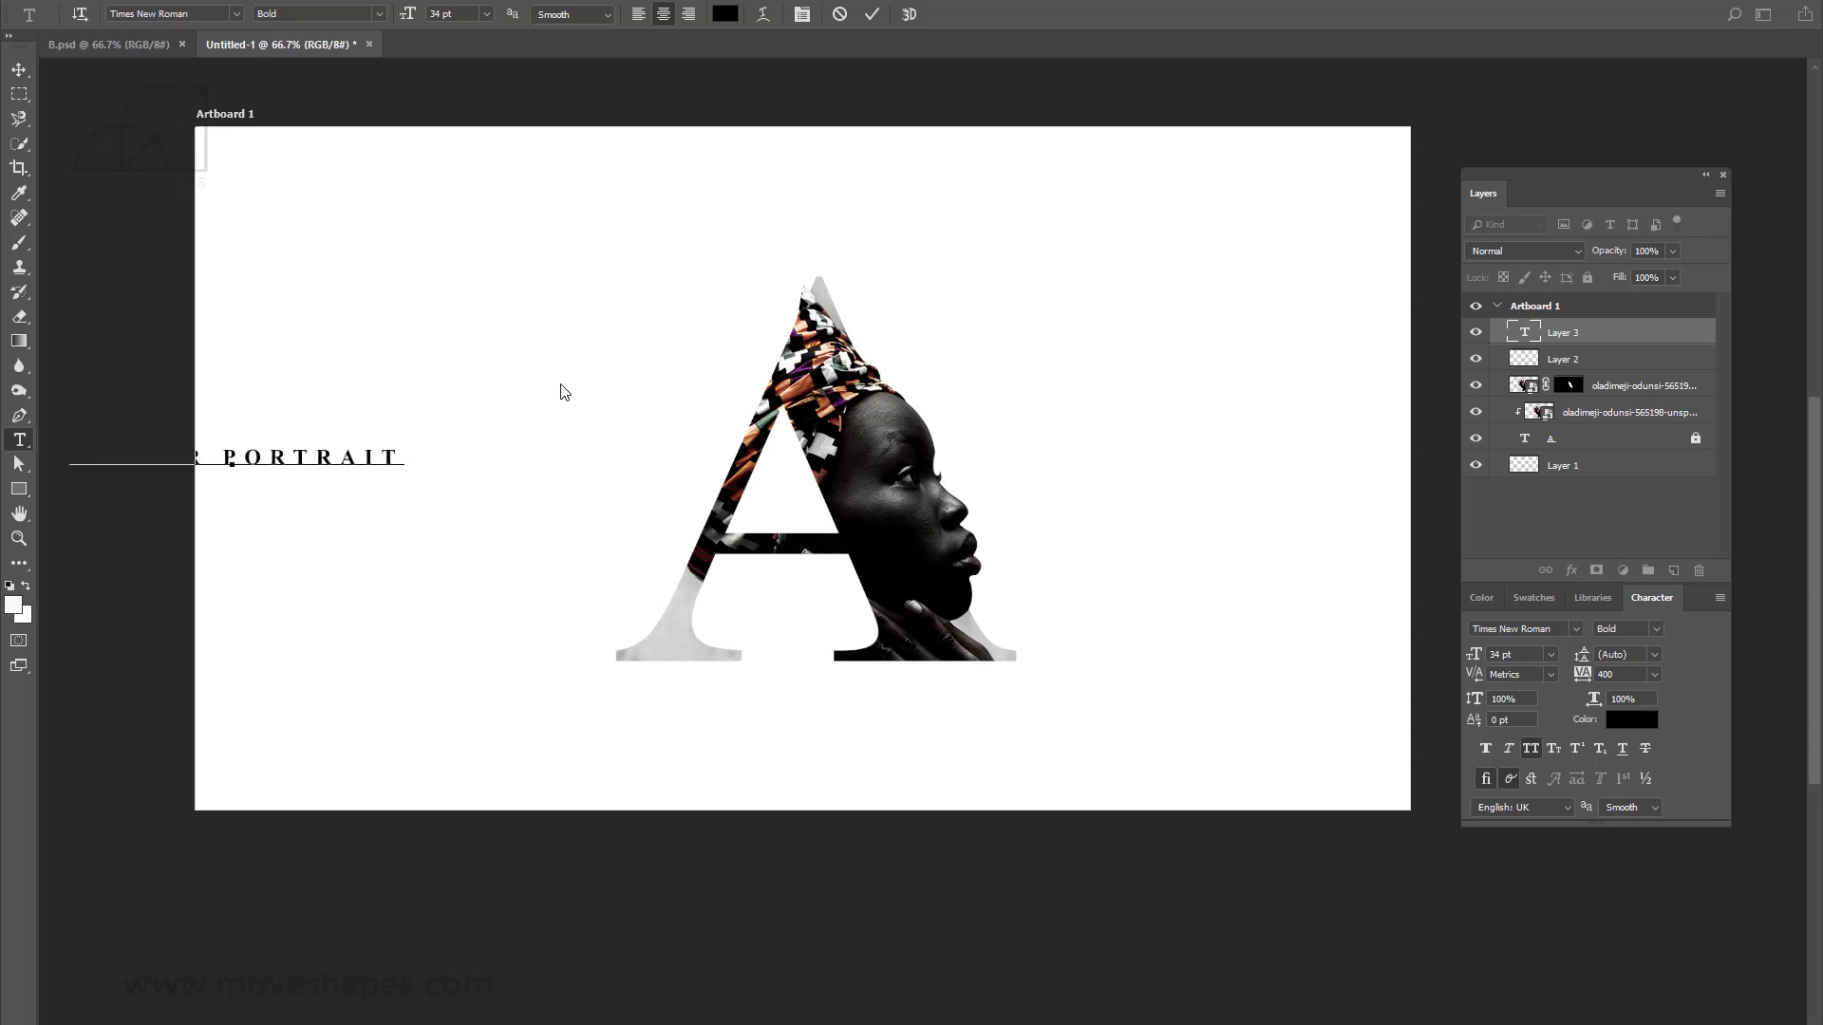
left_click(19, 69)
left_click_drag(346, 457, 940, 694)
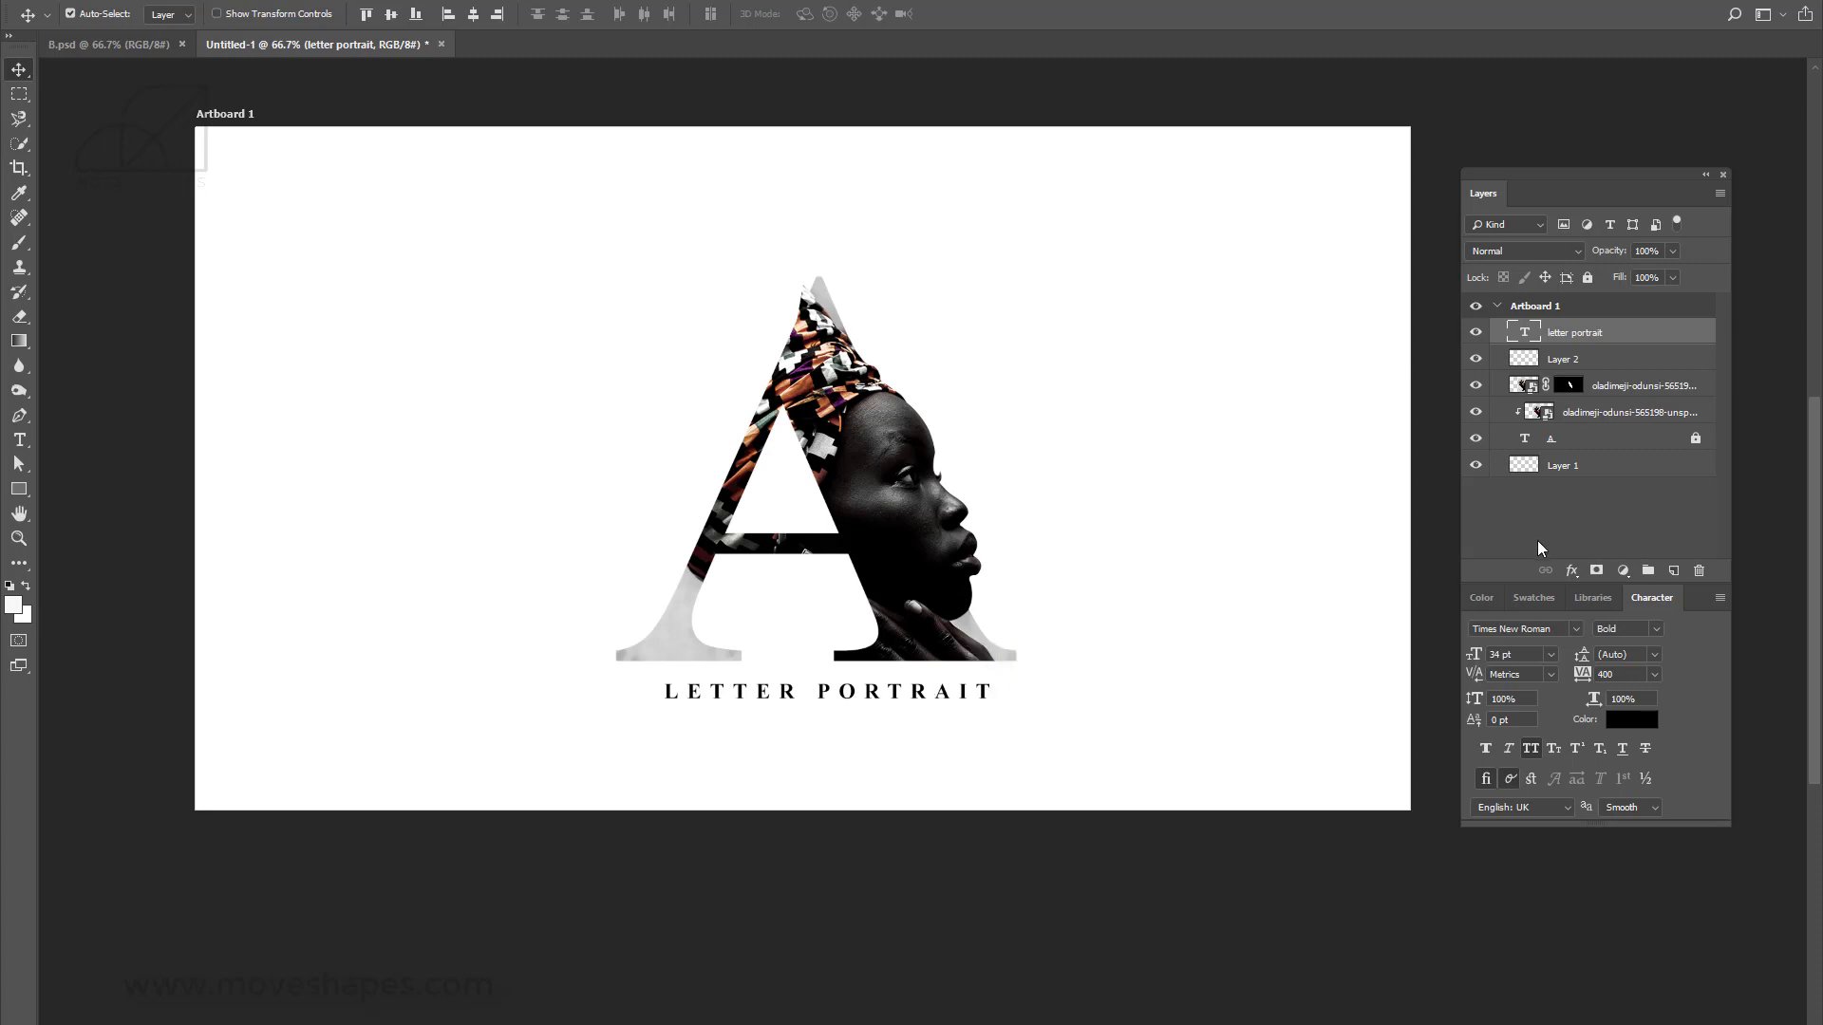
Edit the caption to insert a separator so it reads 'LETTER | PORTRAIT'.
double_click(1524, 331)
left_click(818, 691)
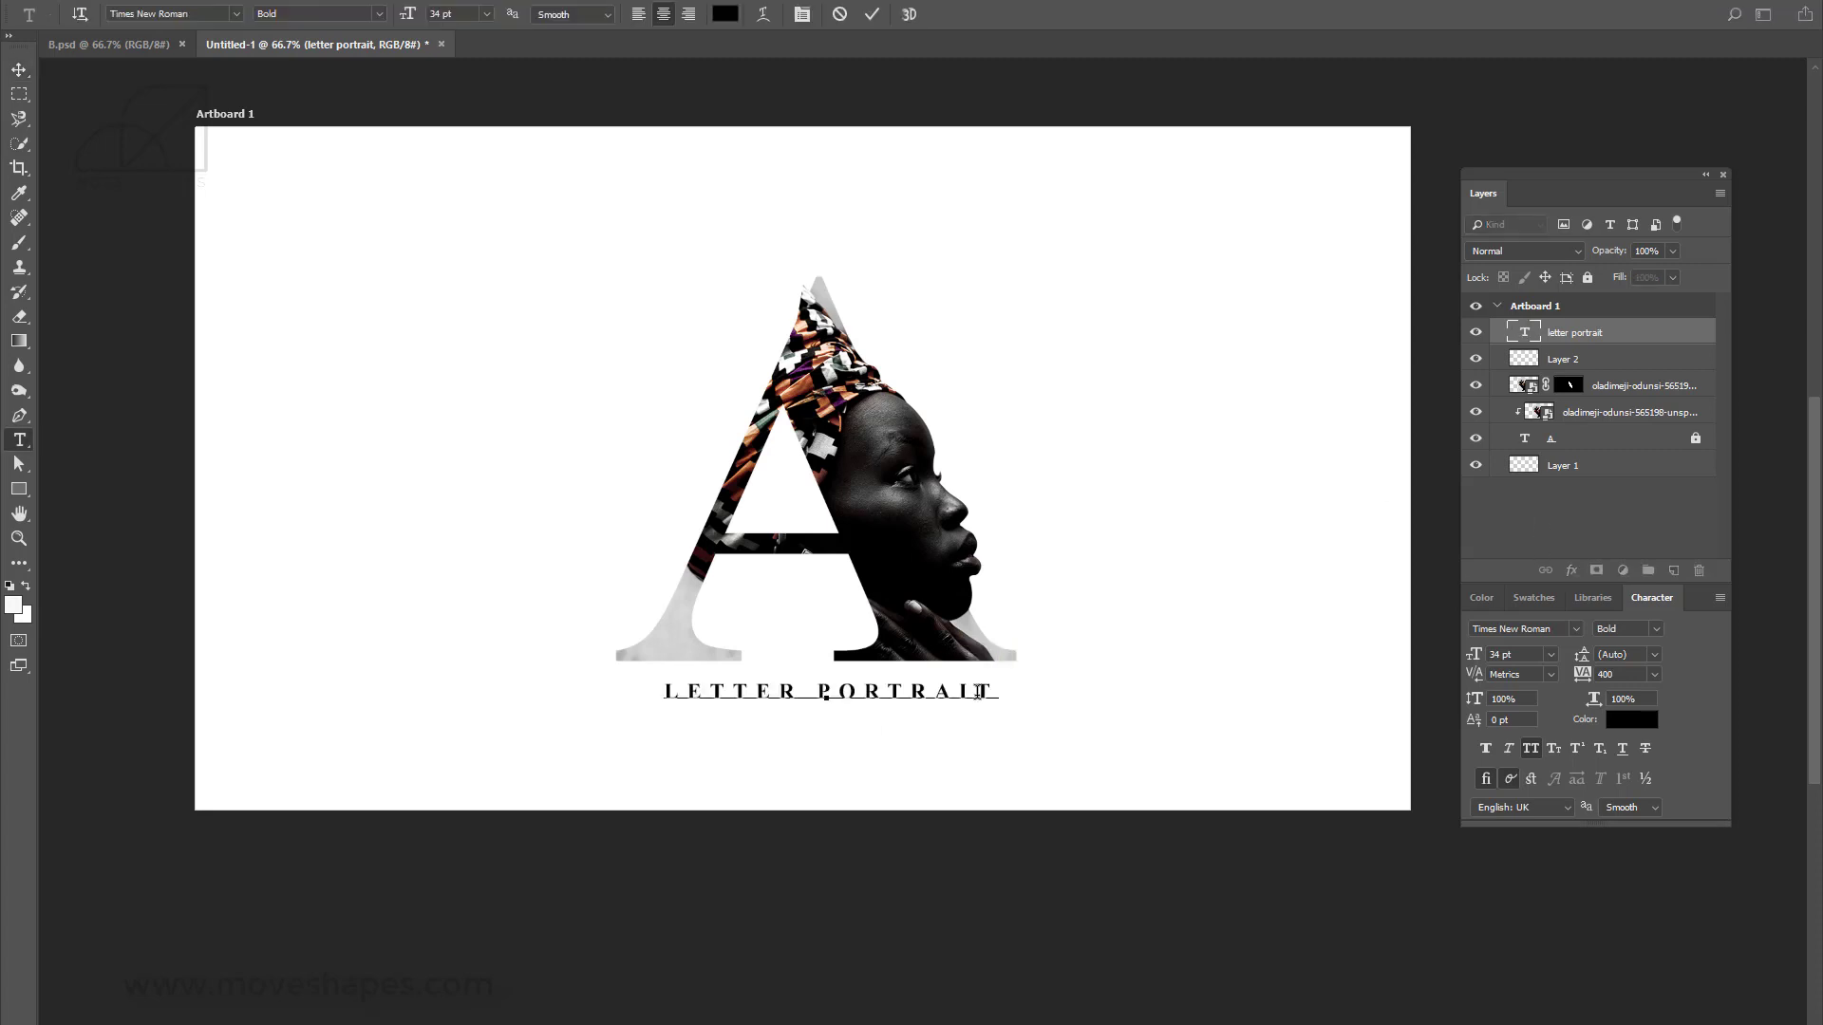
key("BackSpace")
type(".")
left_click(795, 683)
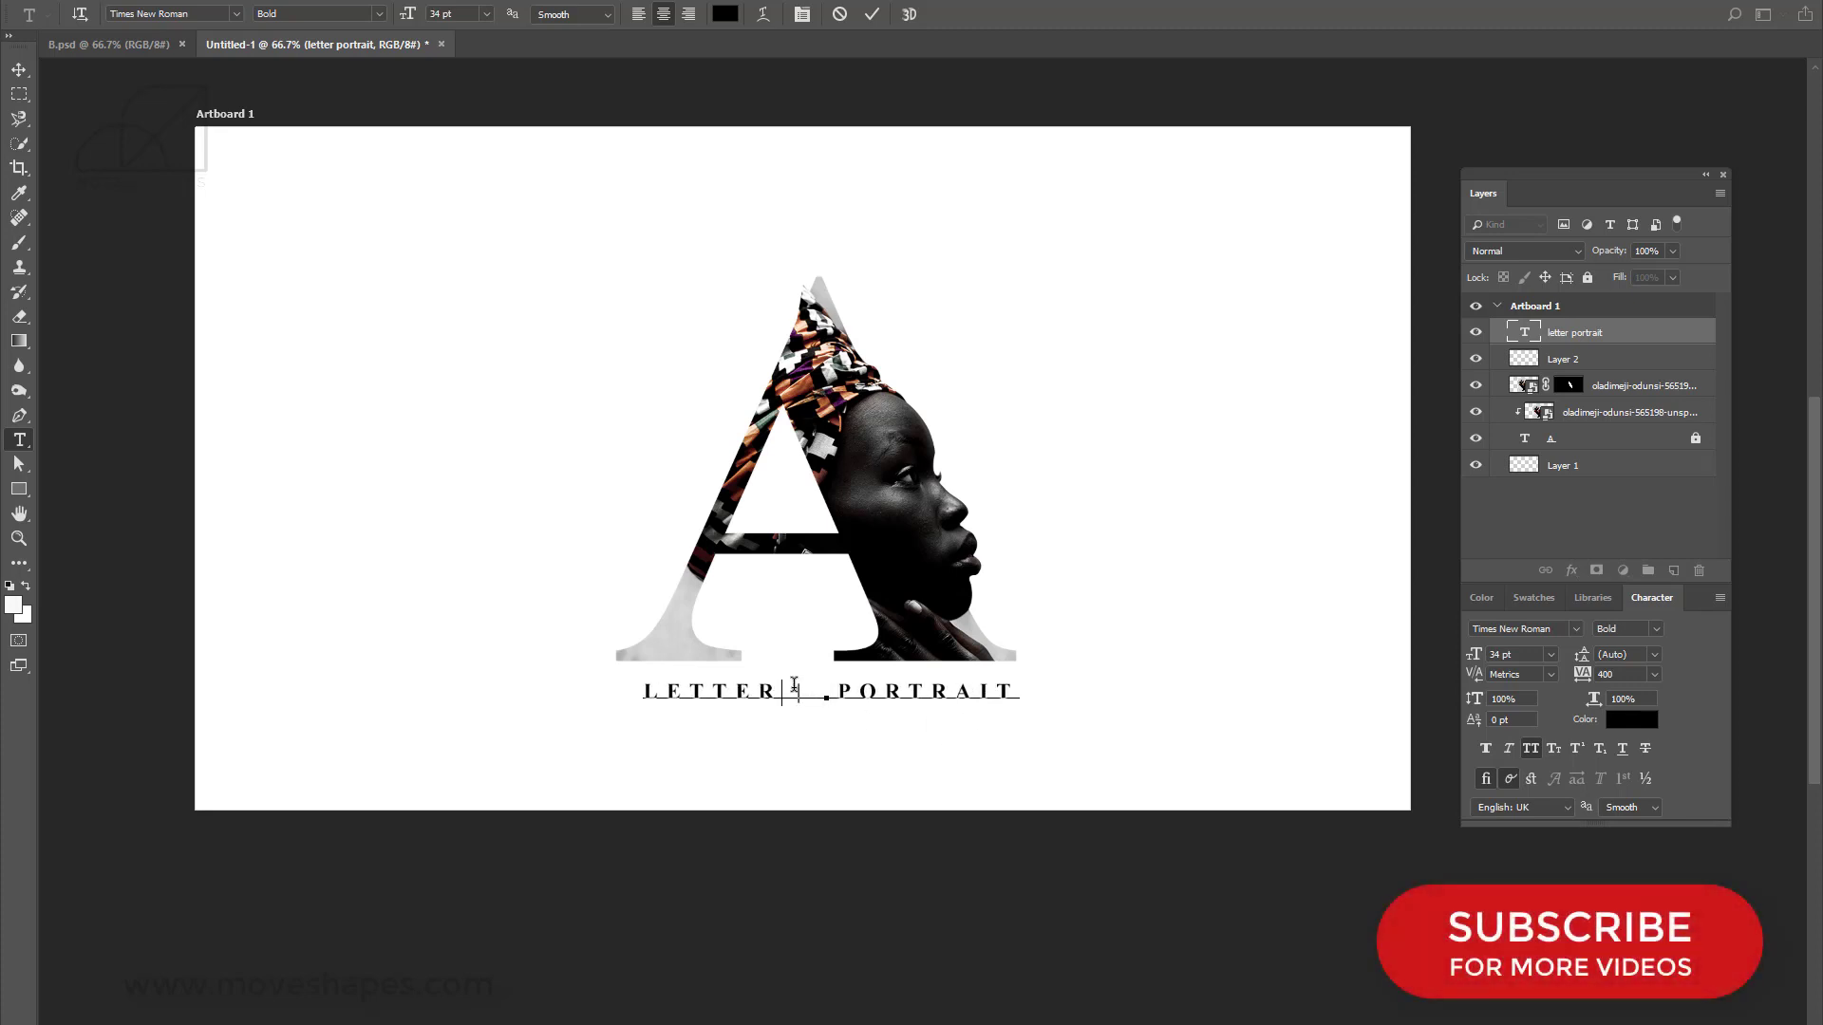
key("BackSpace")
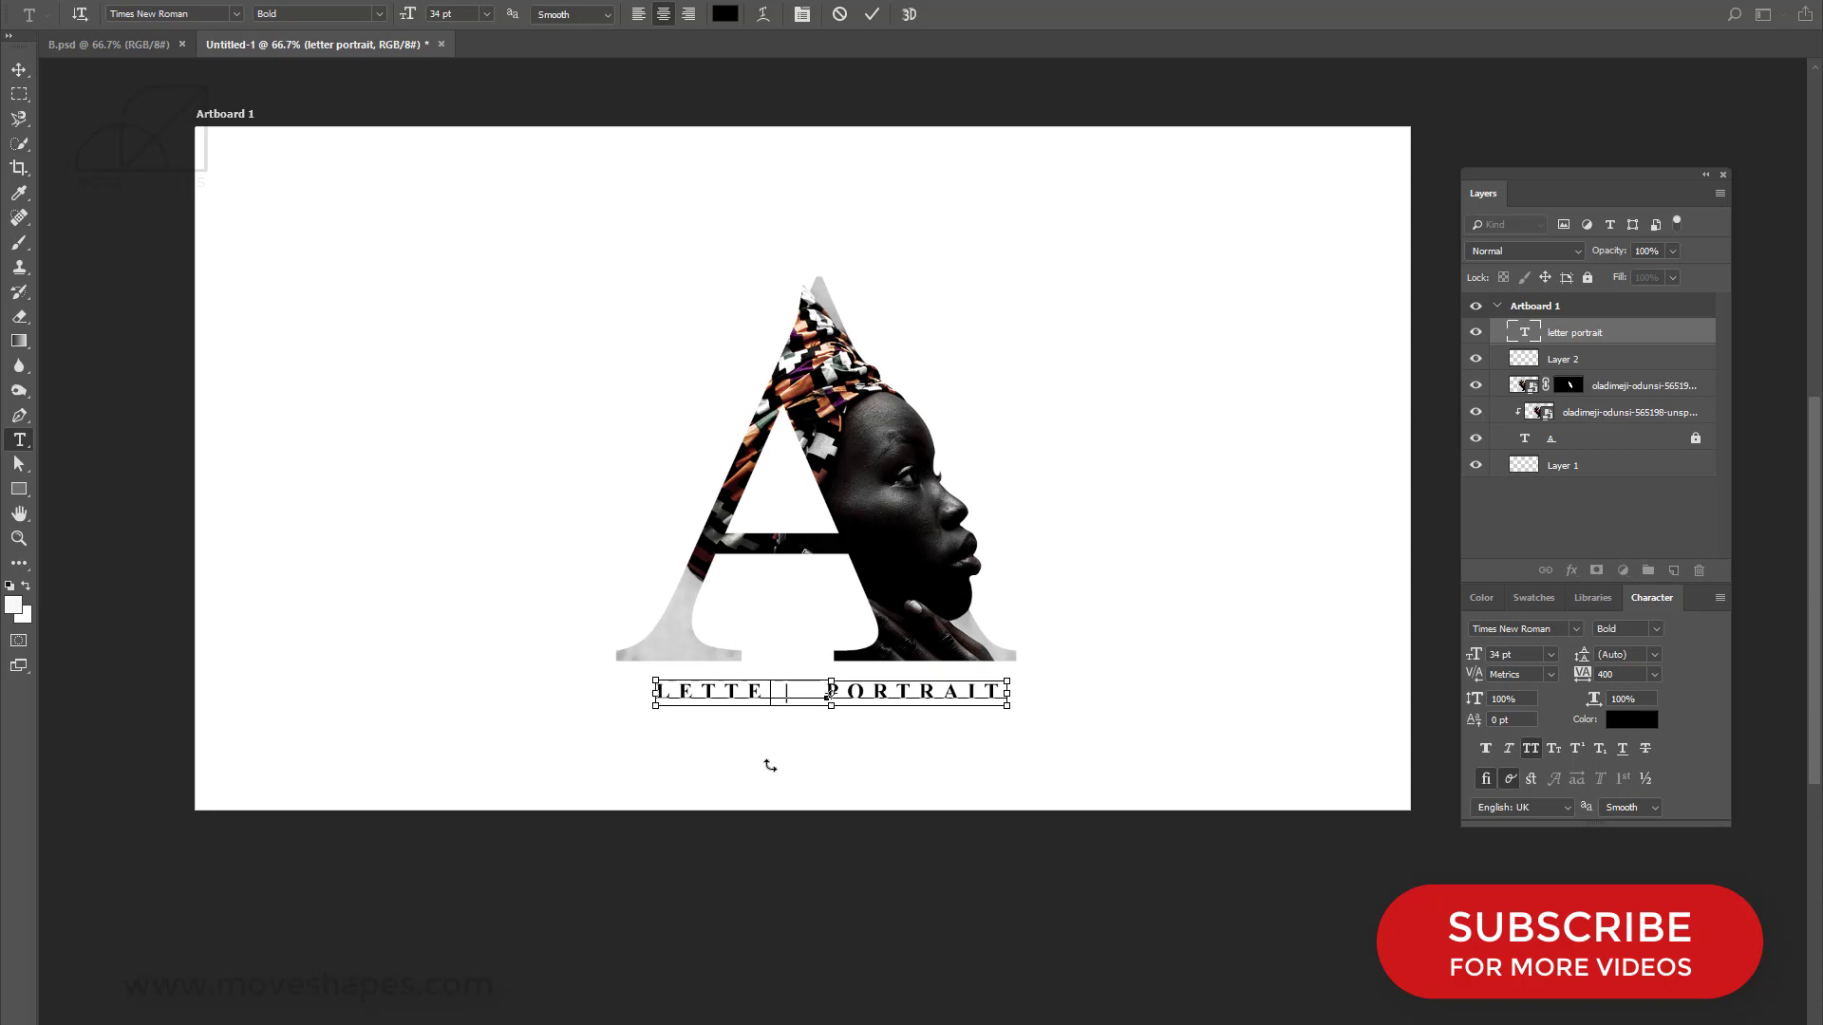
type("R")
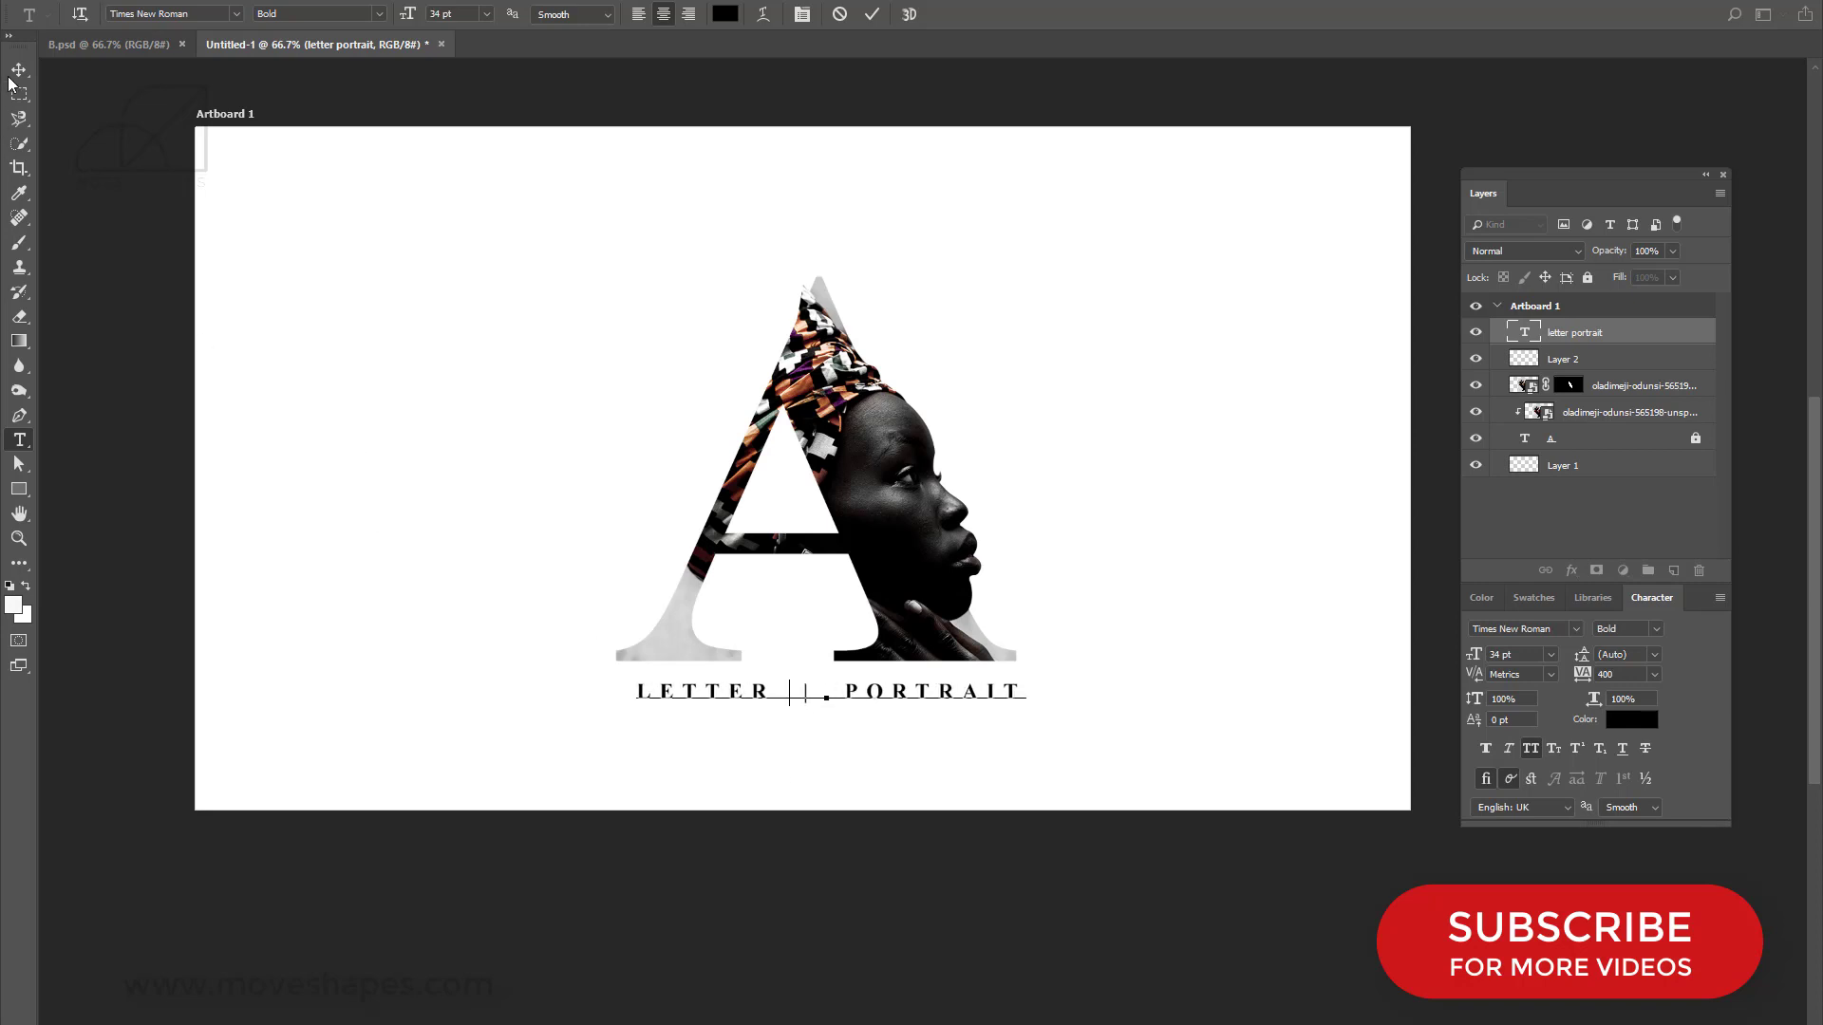
left_click(13, 74)
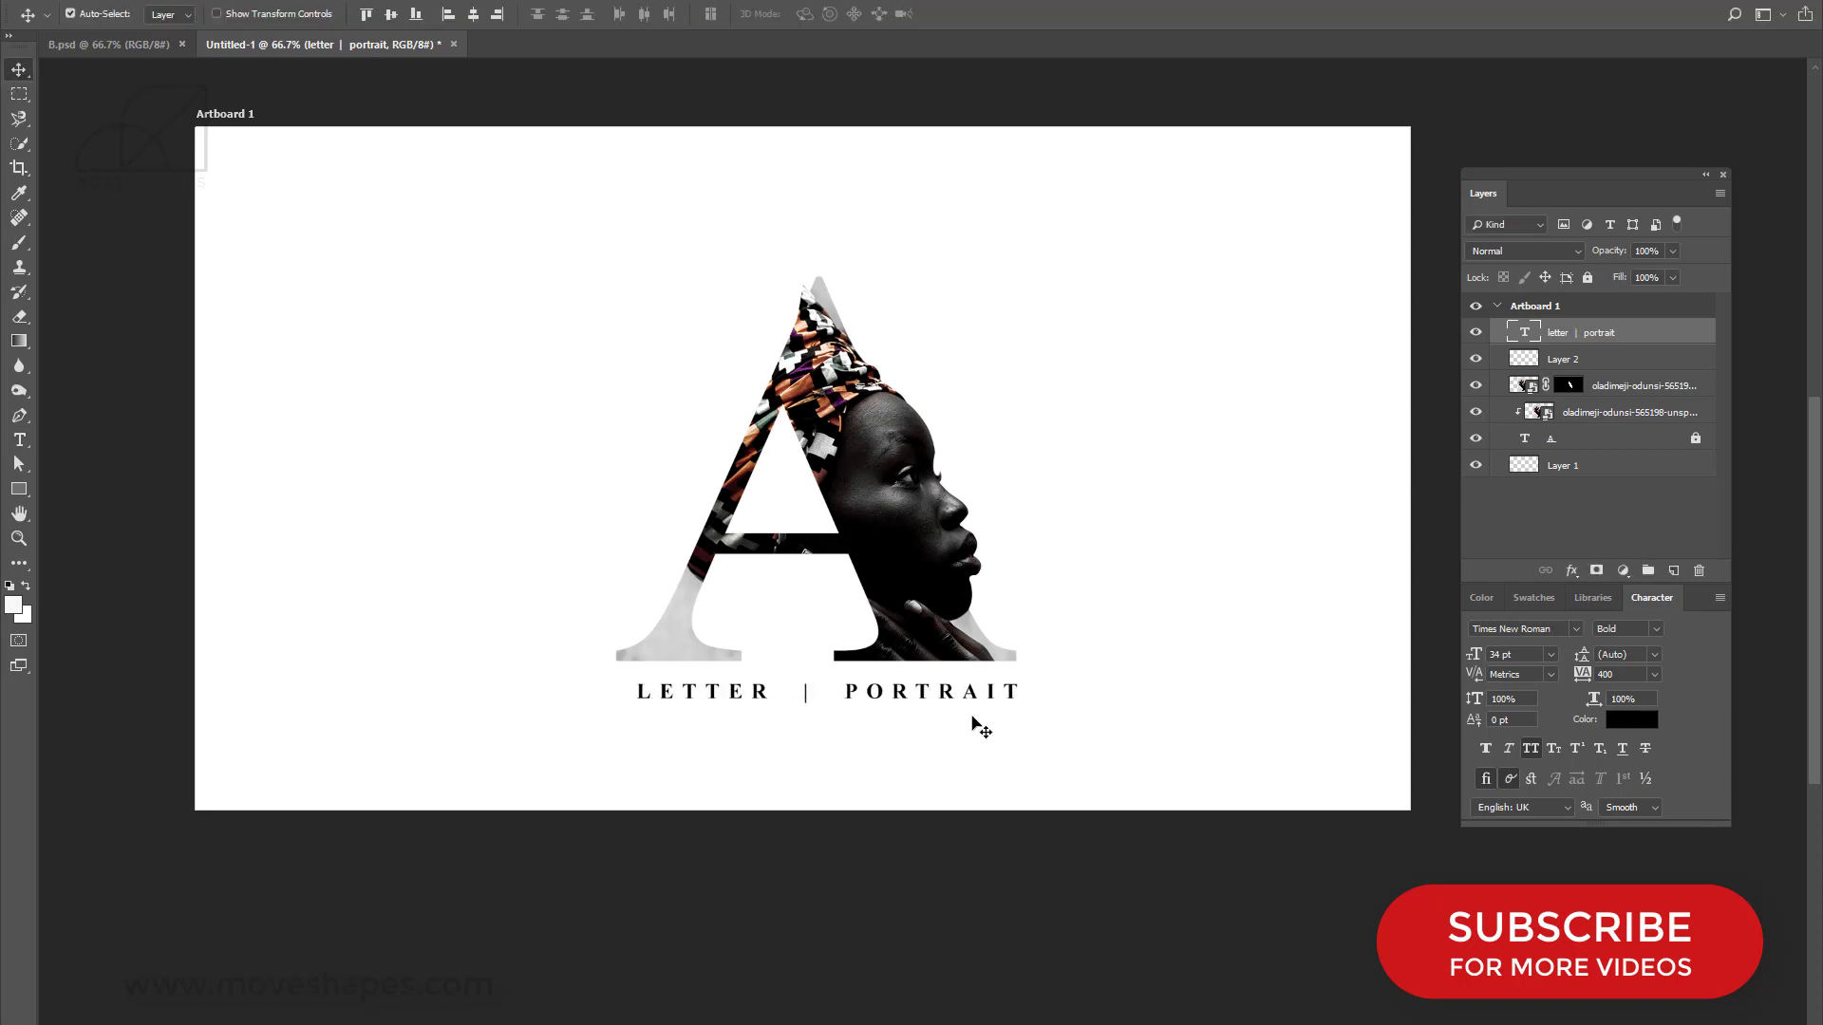
Centre the caption horizontally on the artboard and nudge it slightly up and right.
key("ctrl+a")
left_click(473, 13)
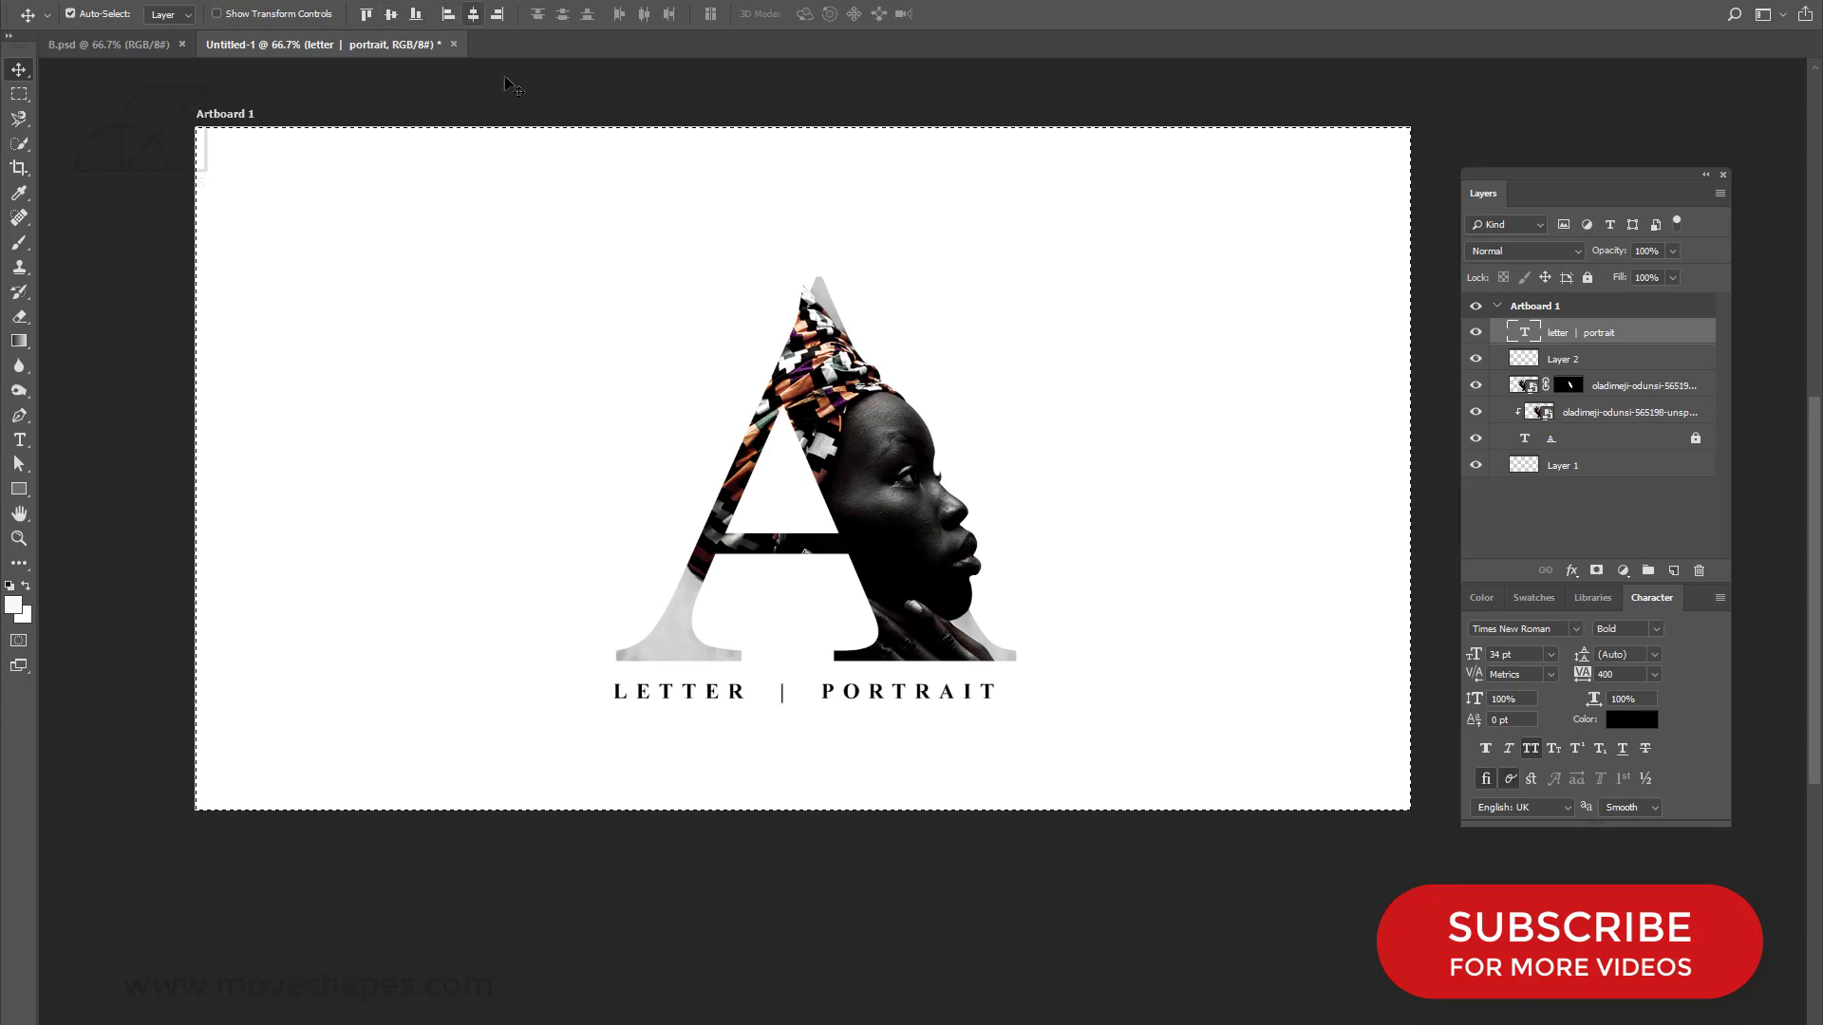
key("ctrl+d")
key("Up")
key("Up")
key("Up")
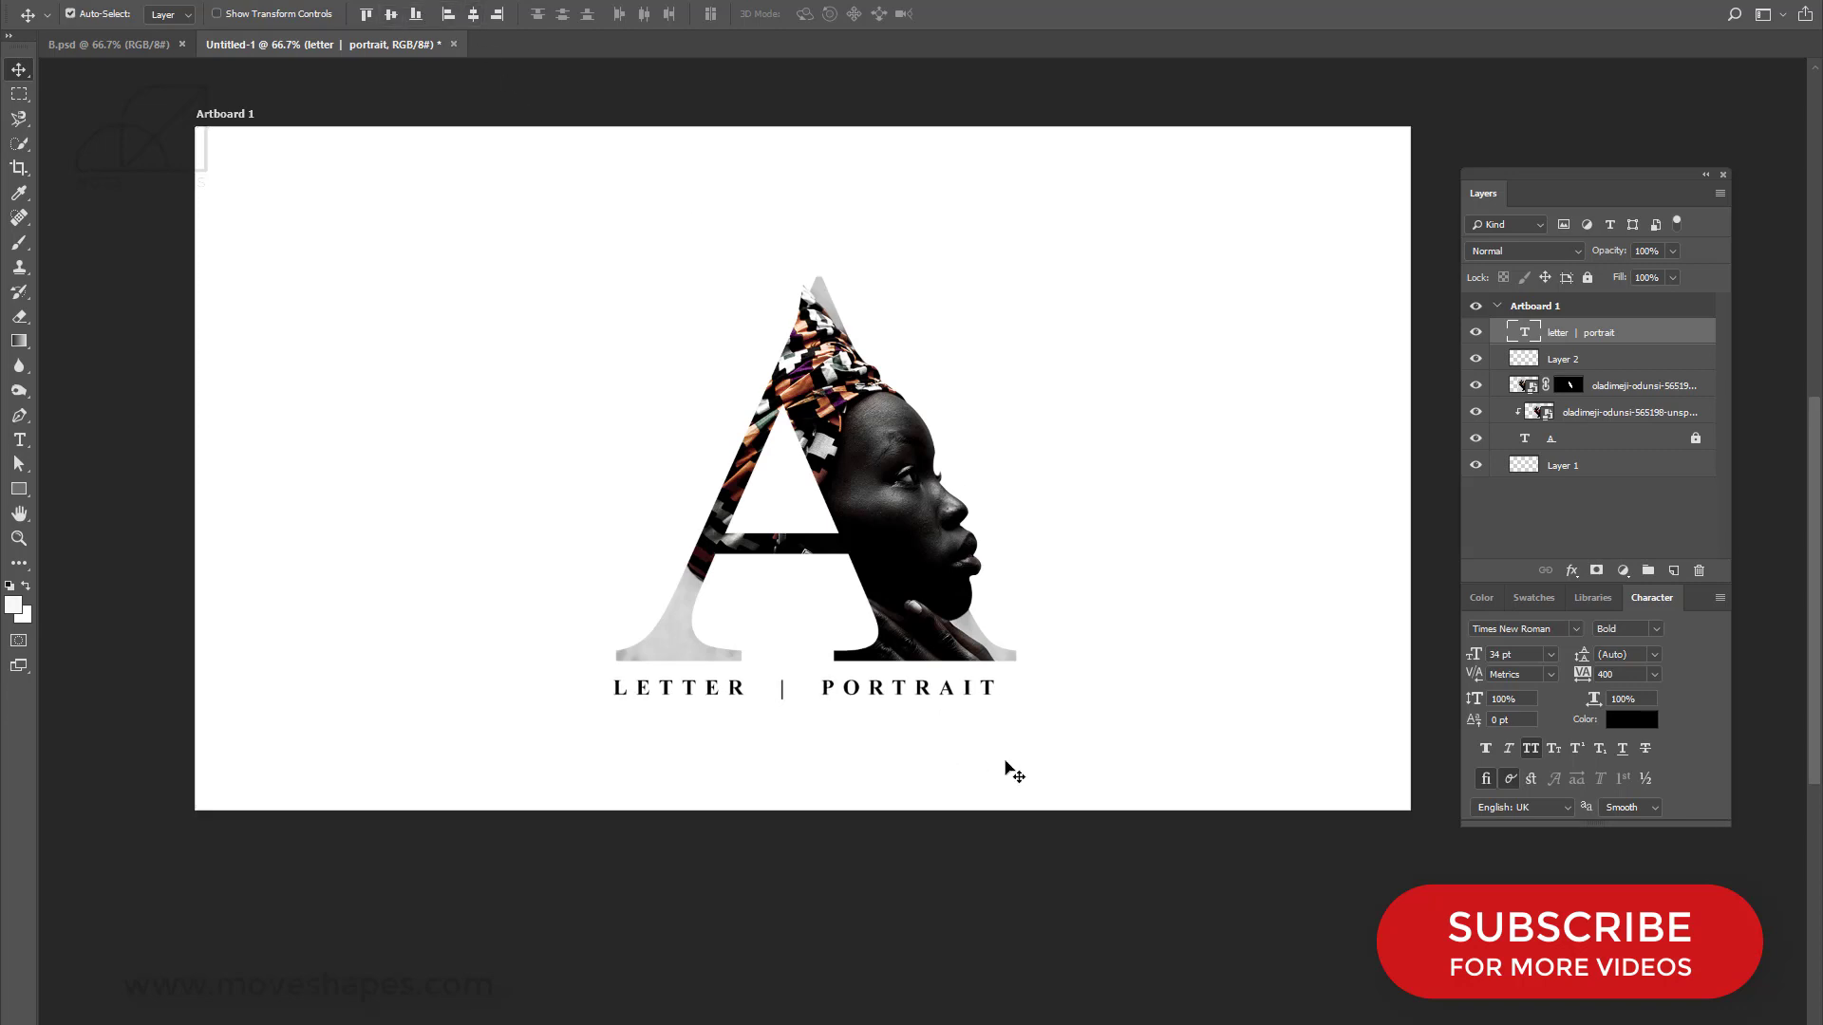
key("Right")
key("Right")
key("Right")
key("Right")
key("Right")
key("Right")
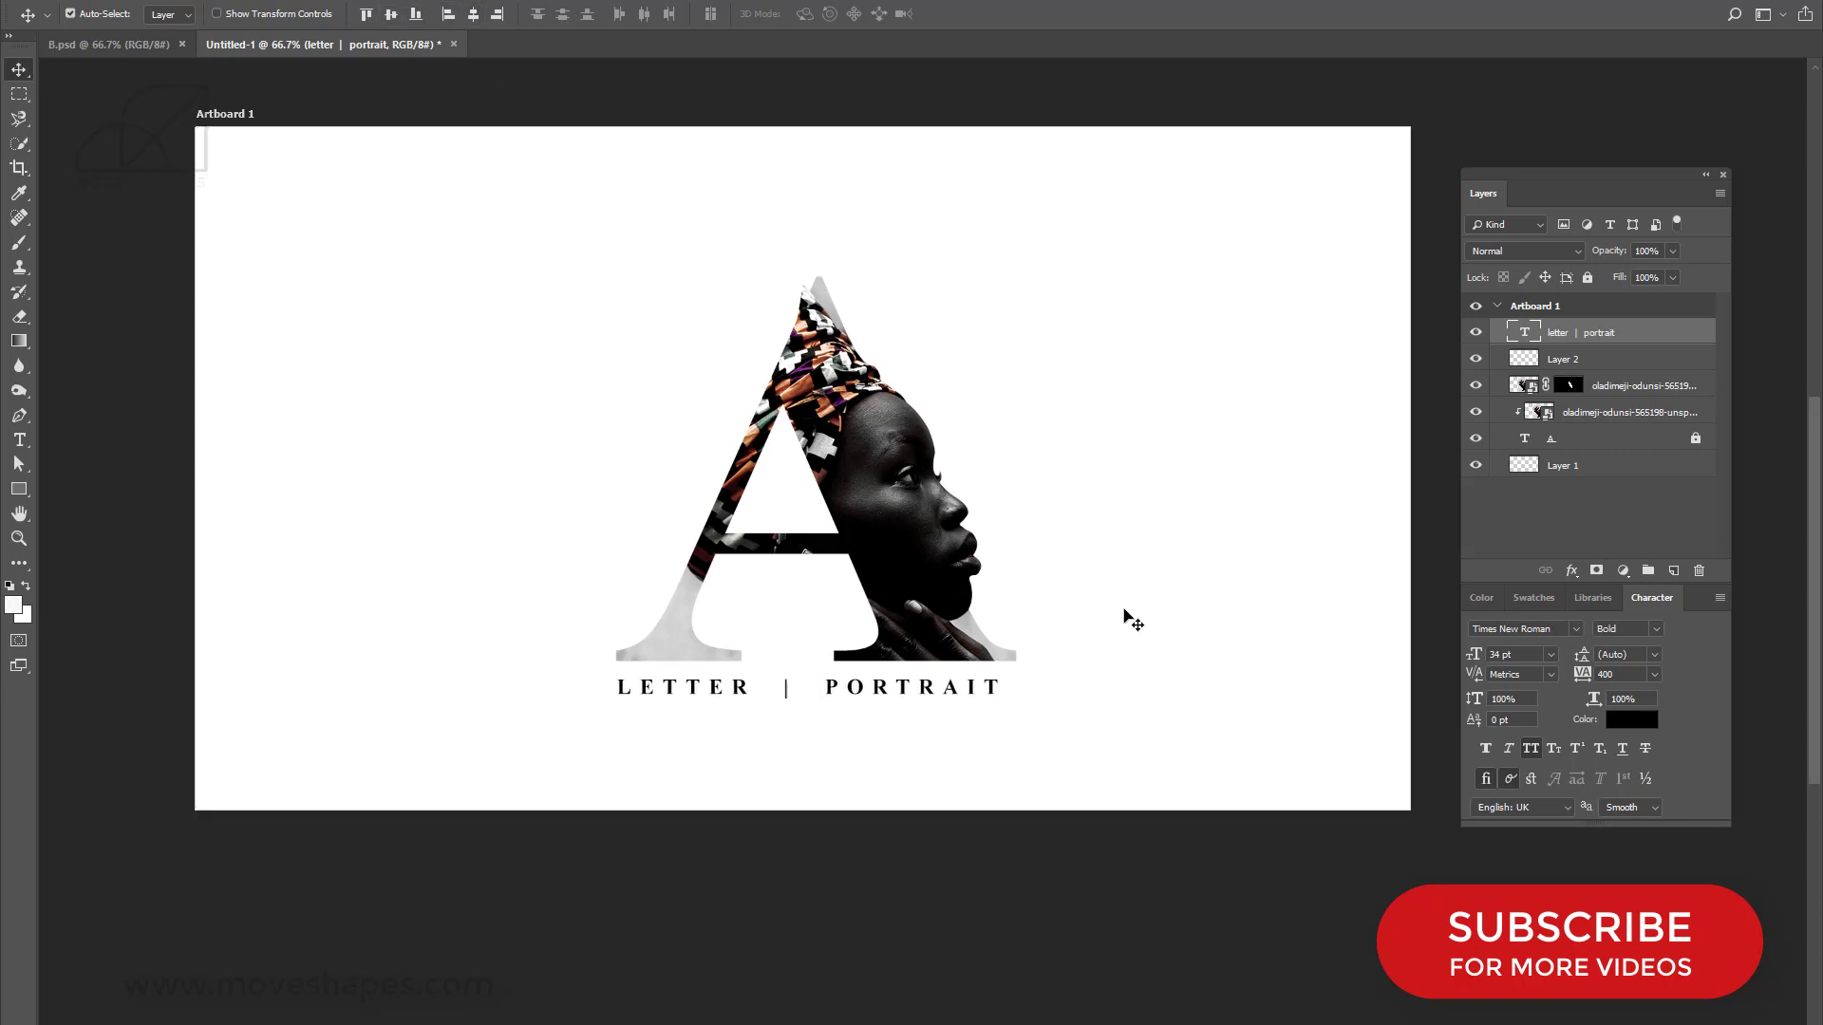
key("Right")
key("Right")
key("Right")
key("Right")
key("Right")
key("Right")
key("Right")
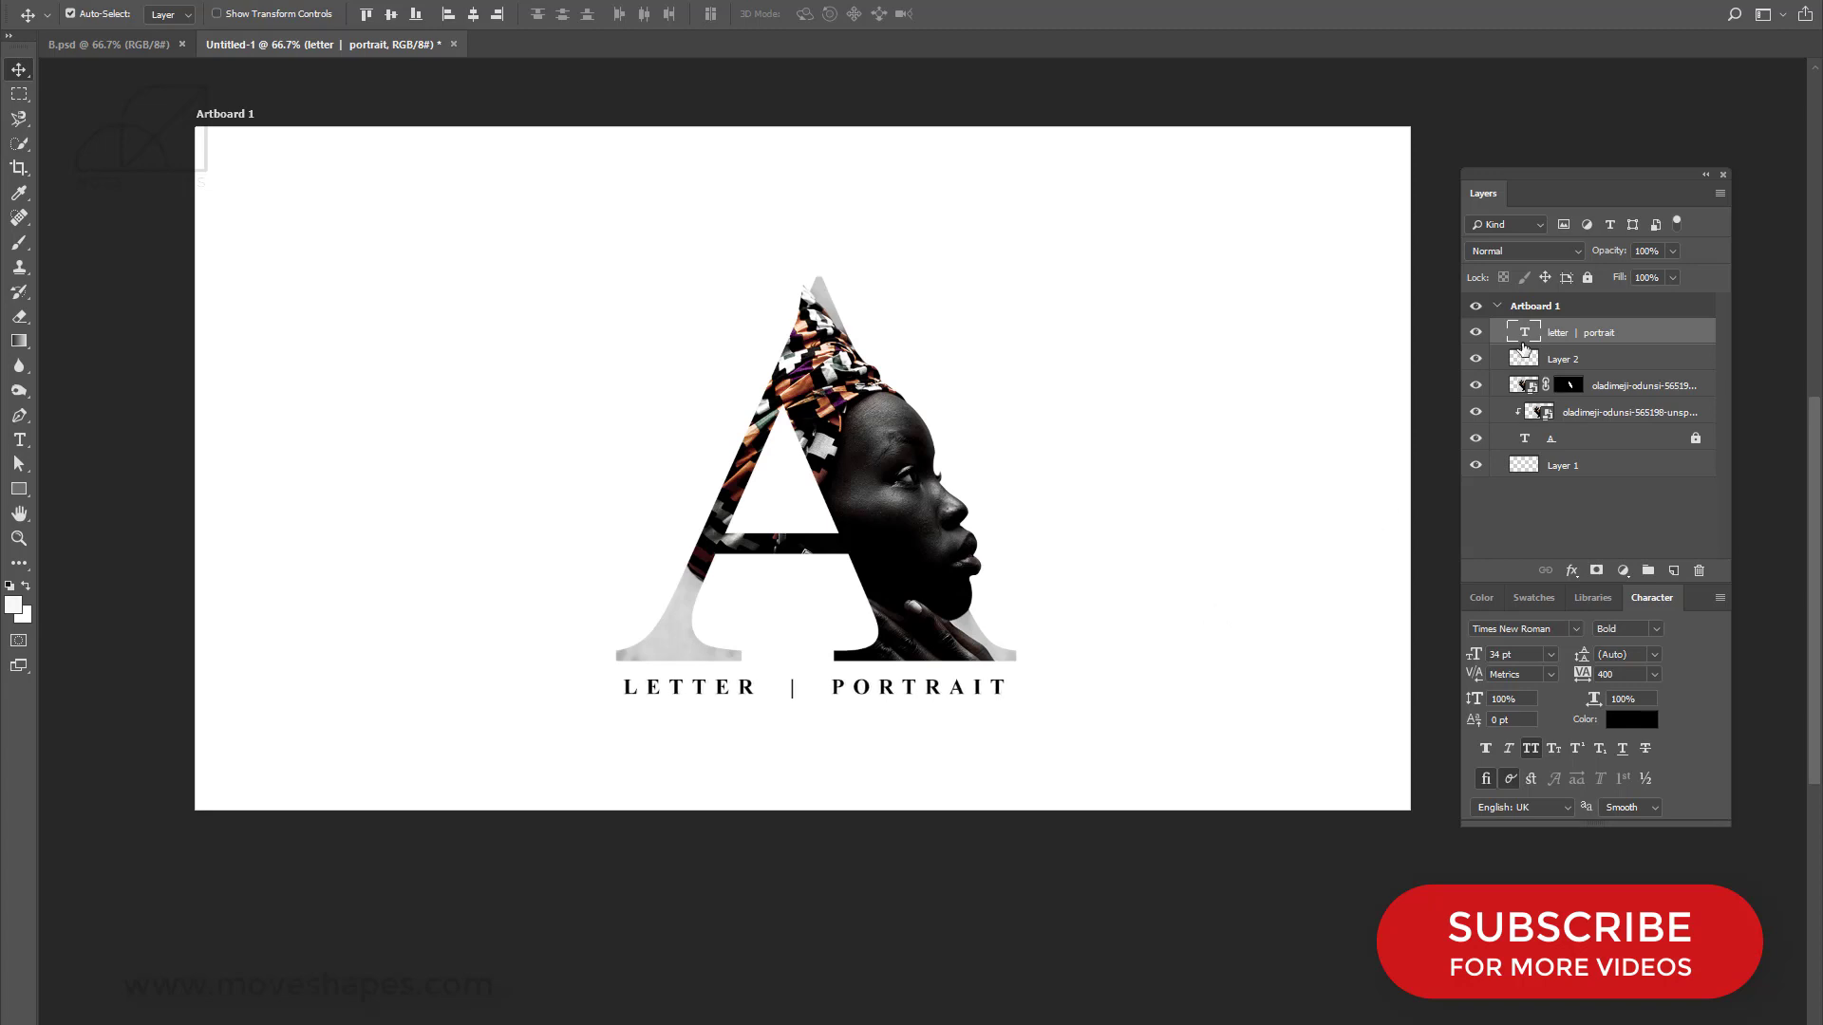
Set the caption's tracking to 460.
double_click(1523, 342)
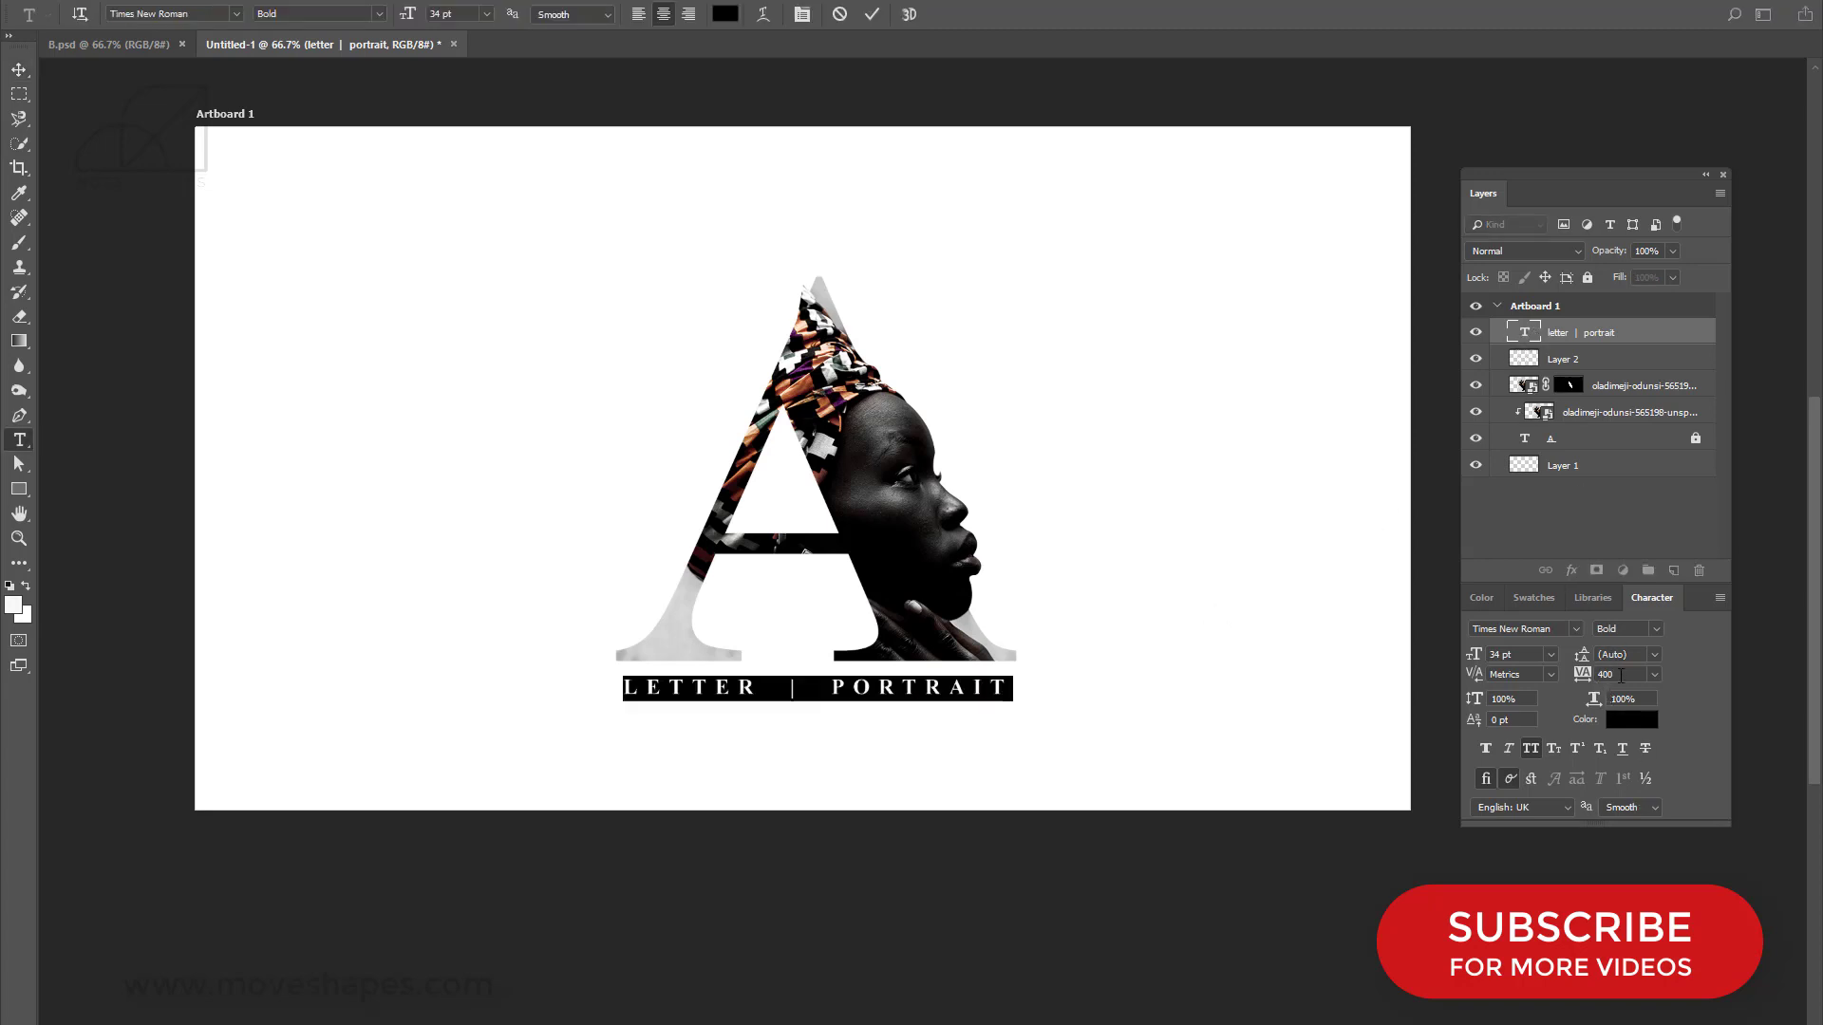
key("Up")
key("Up")
key("Up")
key("Up")
key("Up")
key("Up")
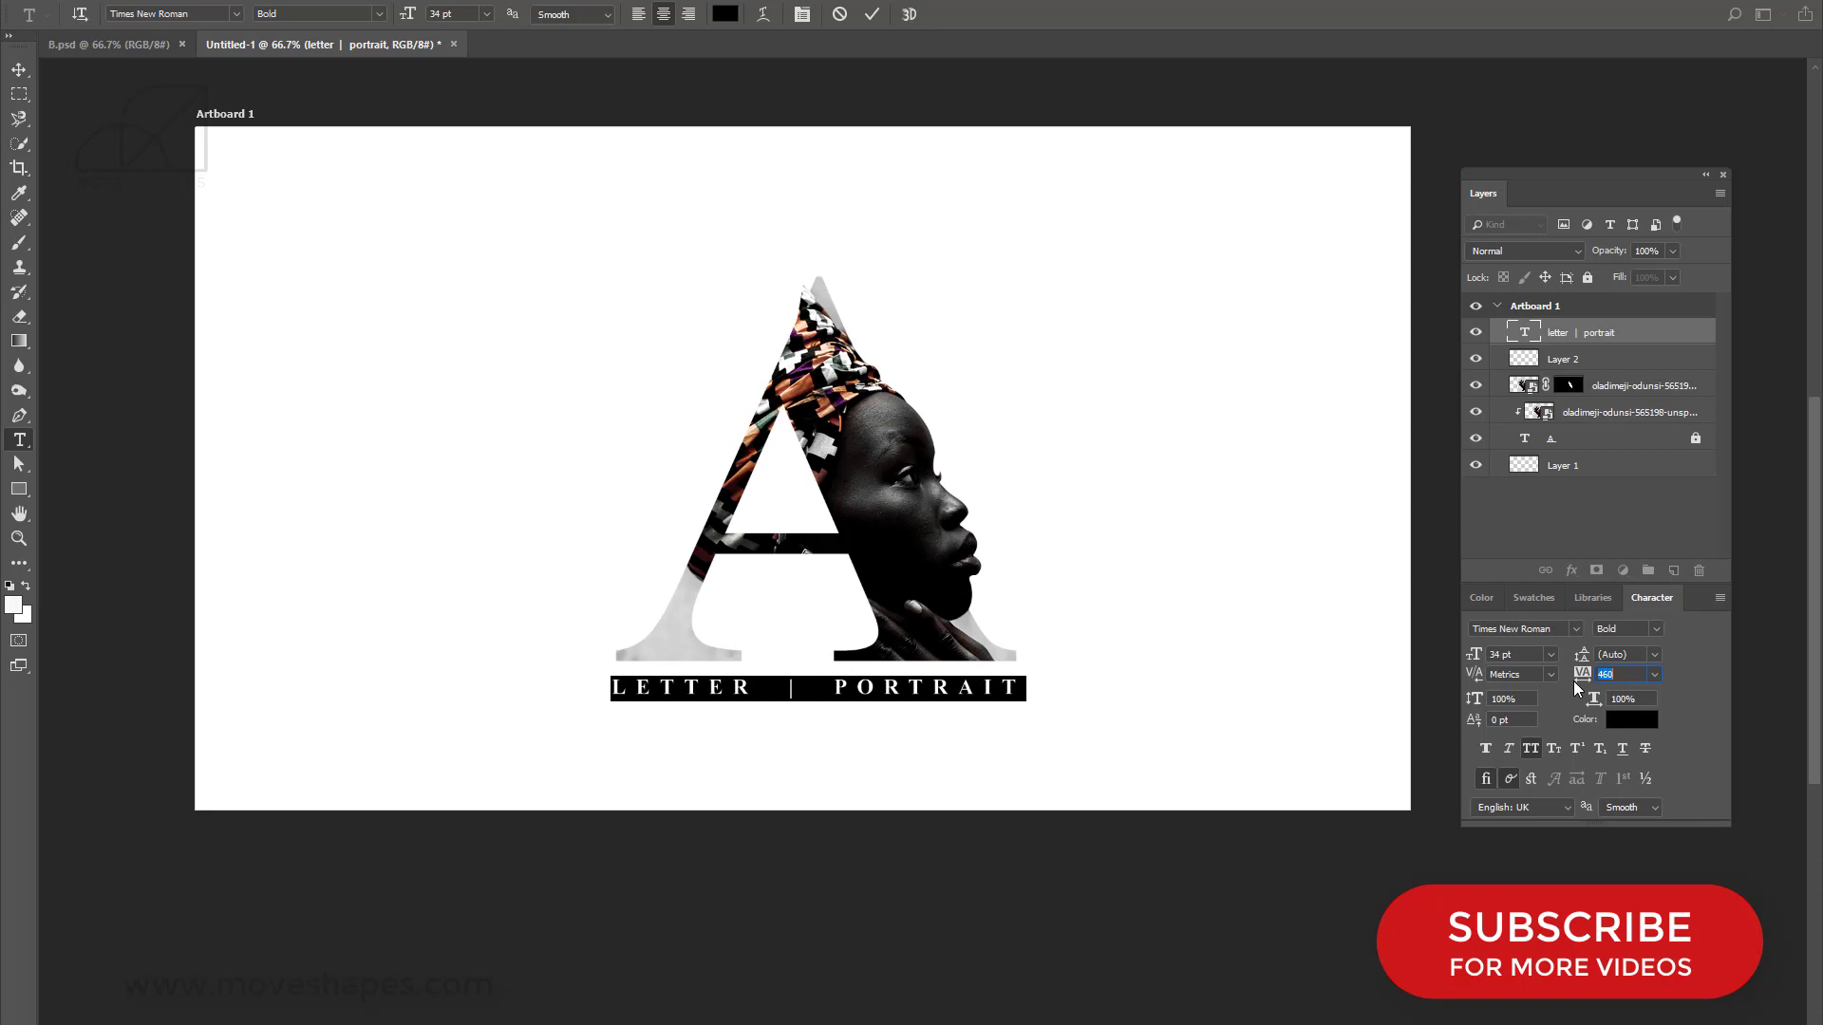
key("Down")
key("Down")
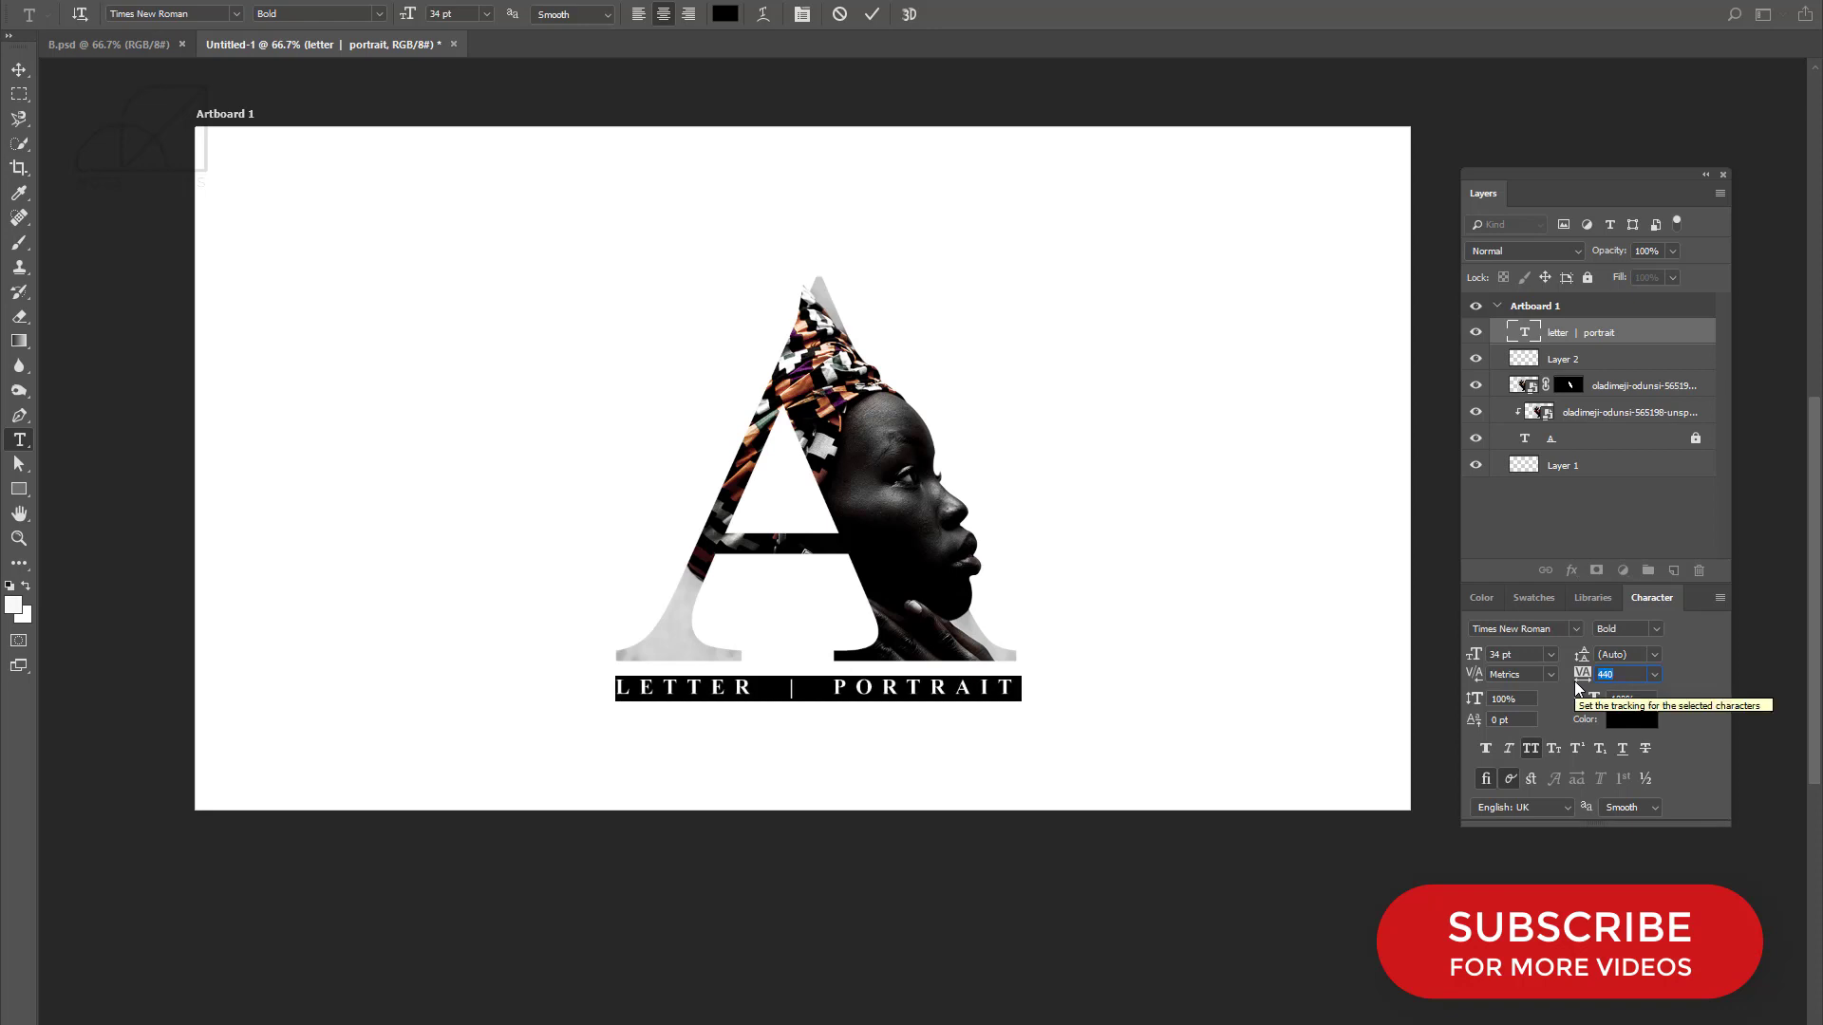
key("Up")
key("Up")
left_click(19, 73)
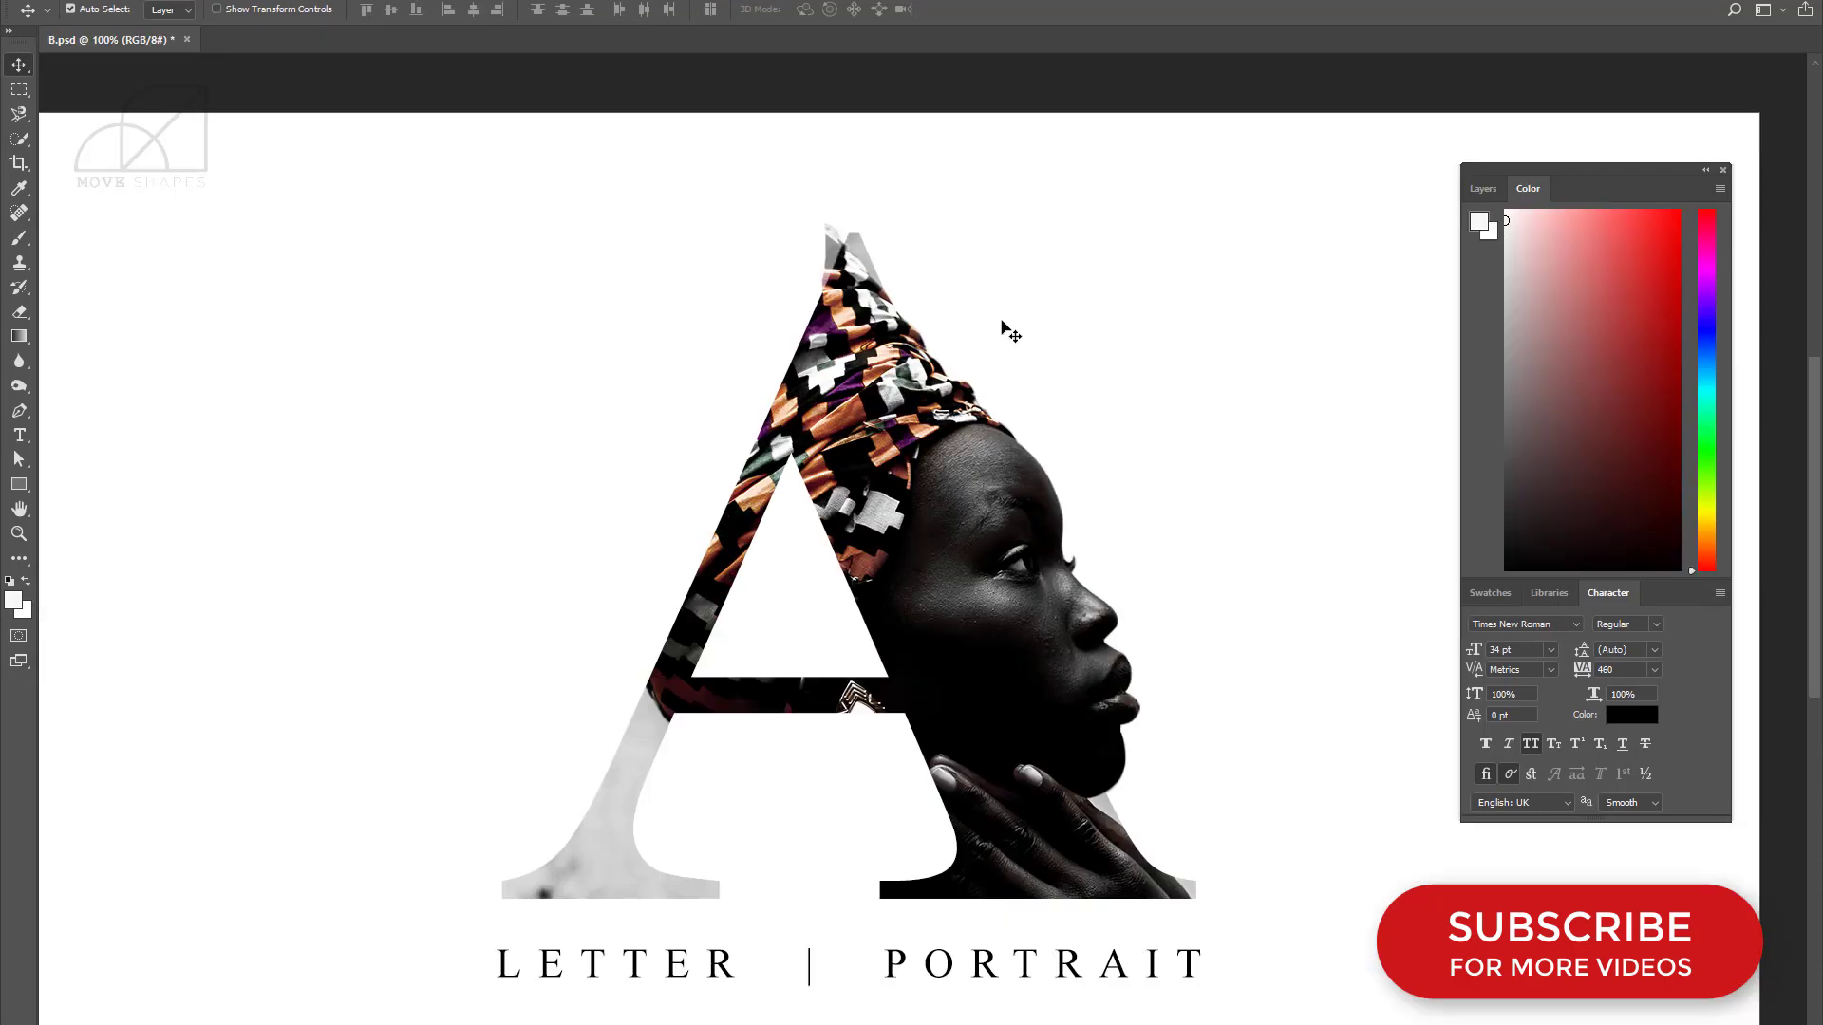
Zoom in on the A's apex, select the top photo copy layer and erase the grey there.
scroll(1003, 324, "up", 3, "alt")
scroll(1002, 324, "up", 2, "alt")
right_click(794, 350)
key("Escape")
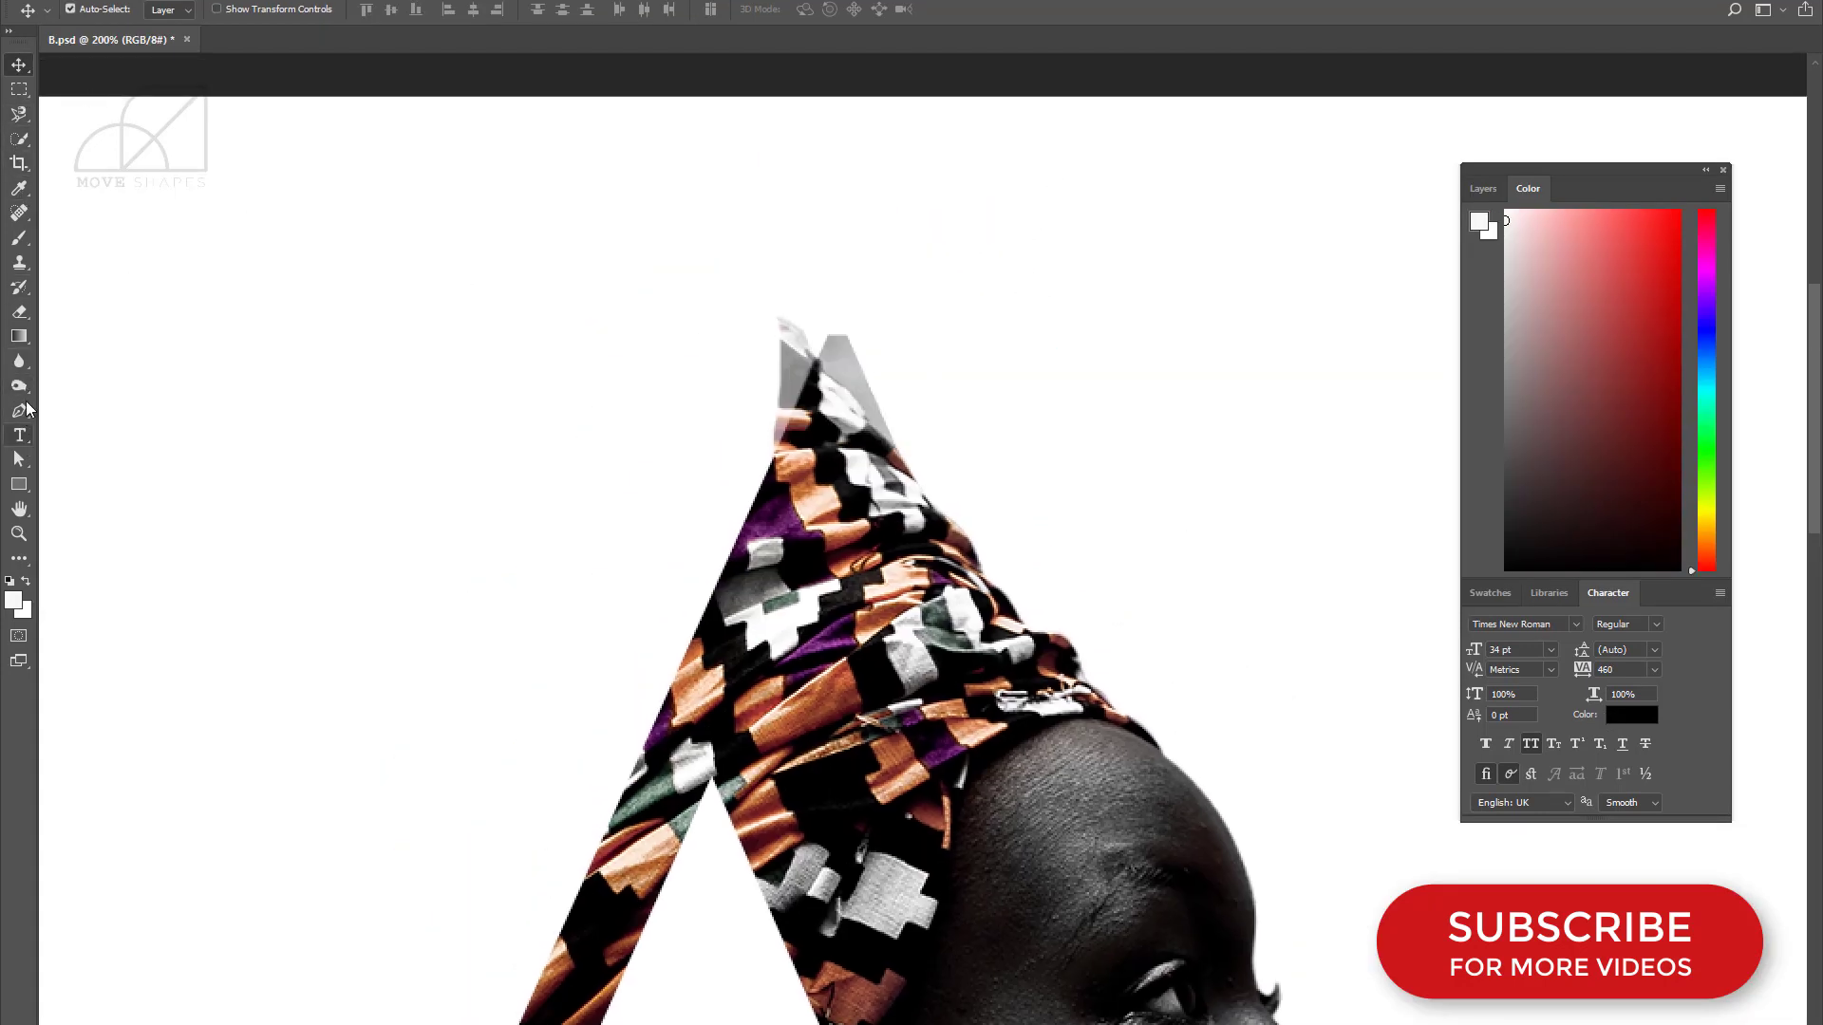
key("e")
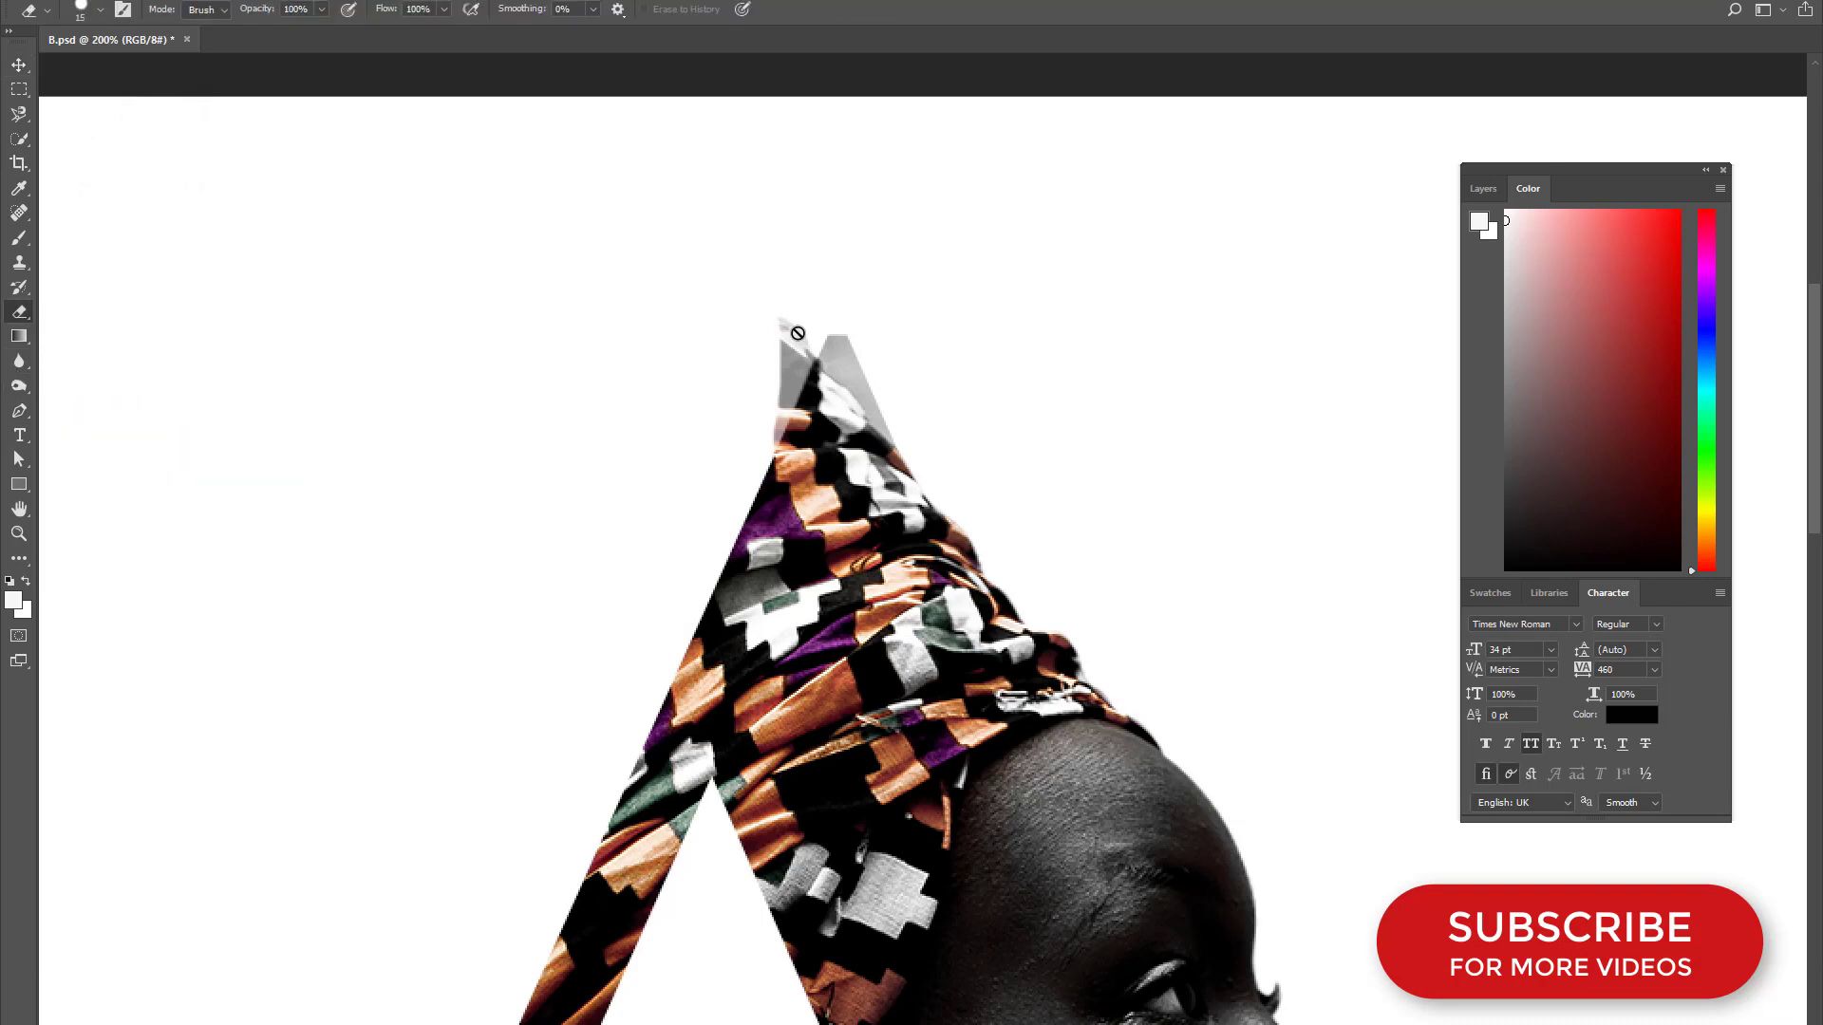
left_click(1483, 188)
left_click(1598, 355)
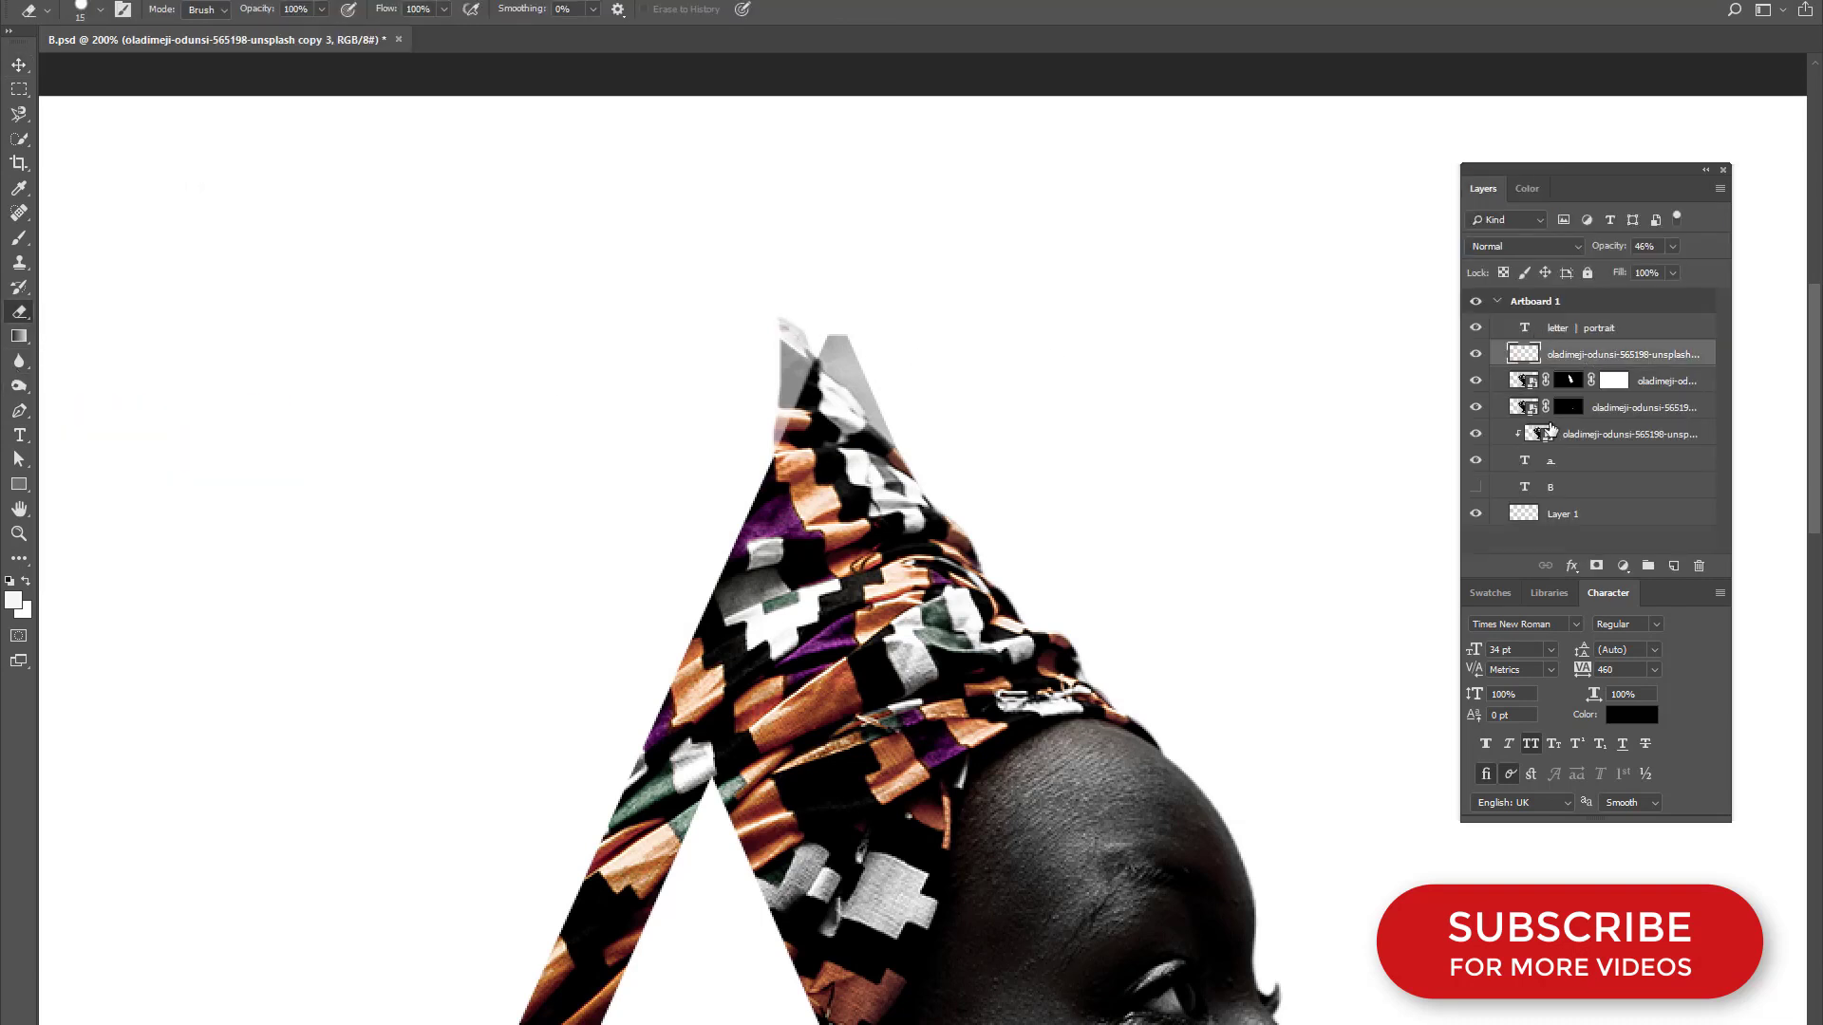
left_click(1527, 188)
left_click_drag(789, 313, 781, 395)
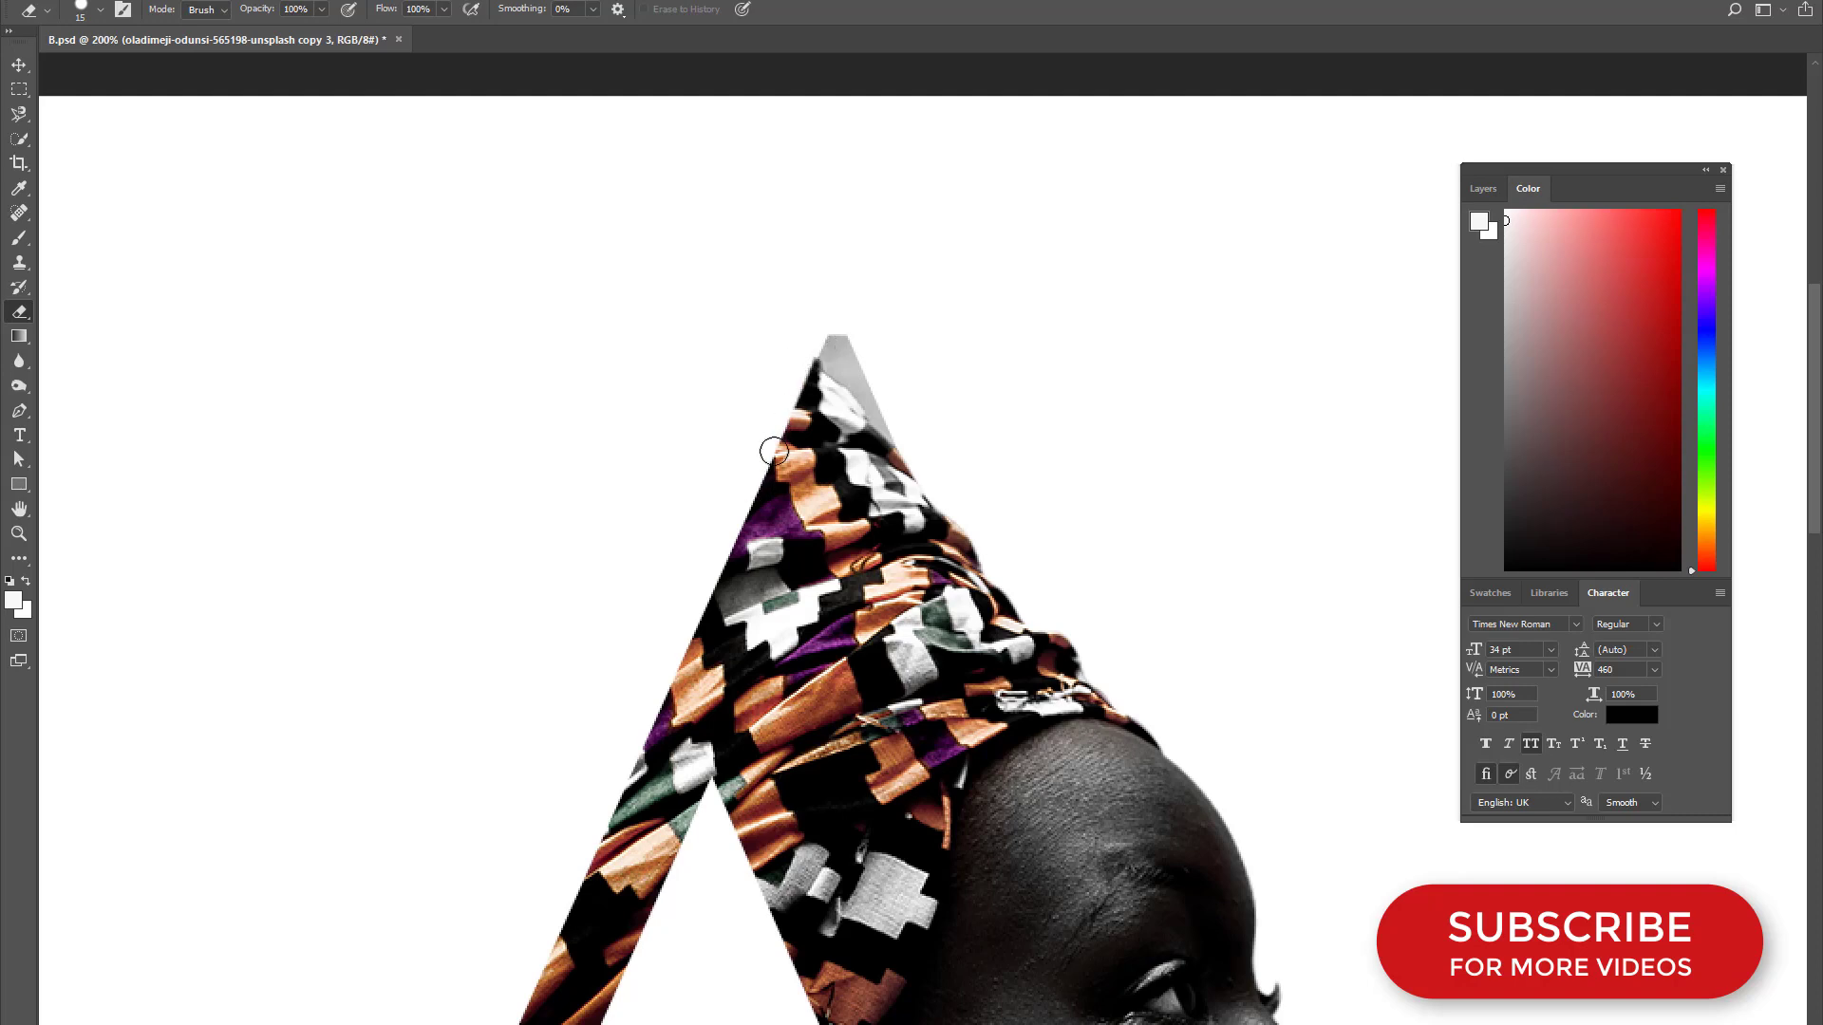
left_click(20, 66)
Target the masked photo layer's mask and erase the grey sliver at the apex.
key("ctrl+plus")
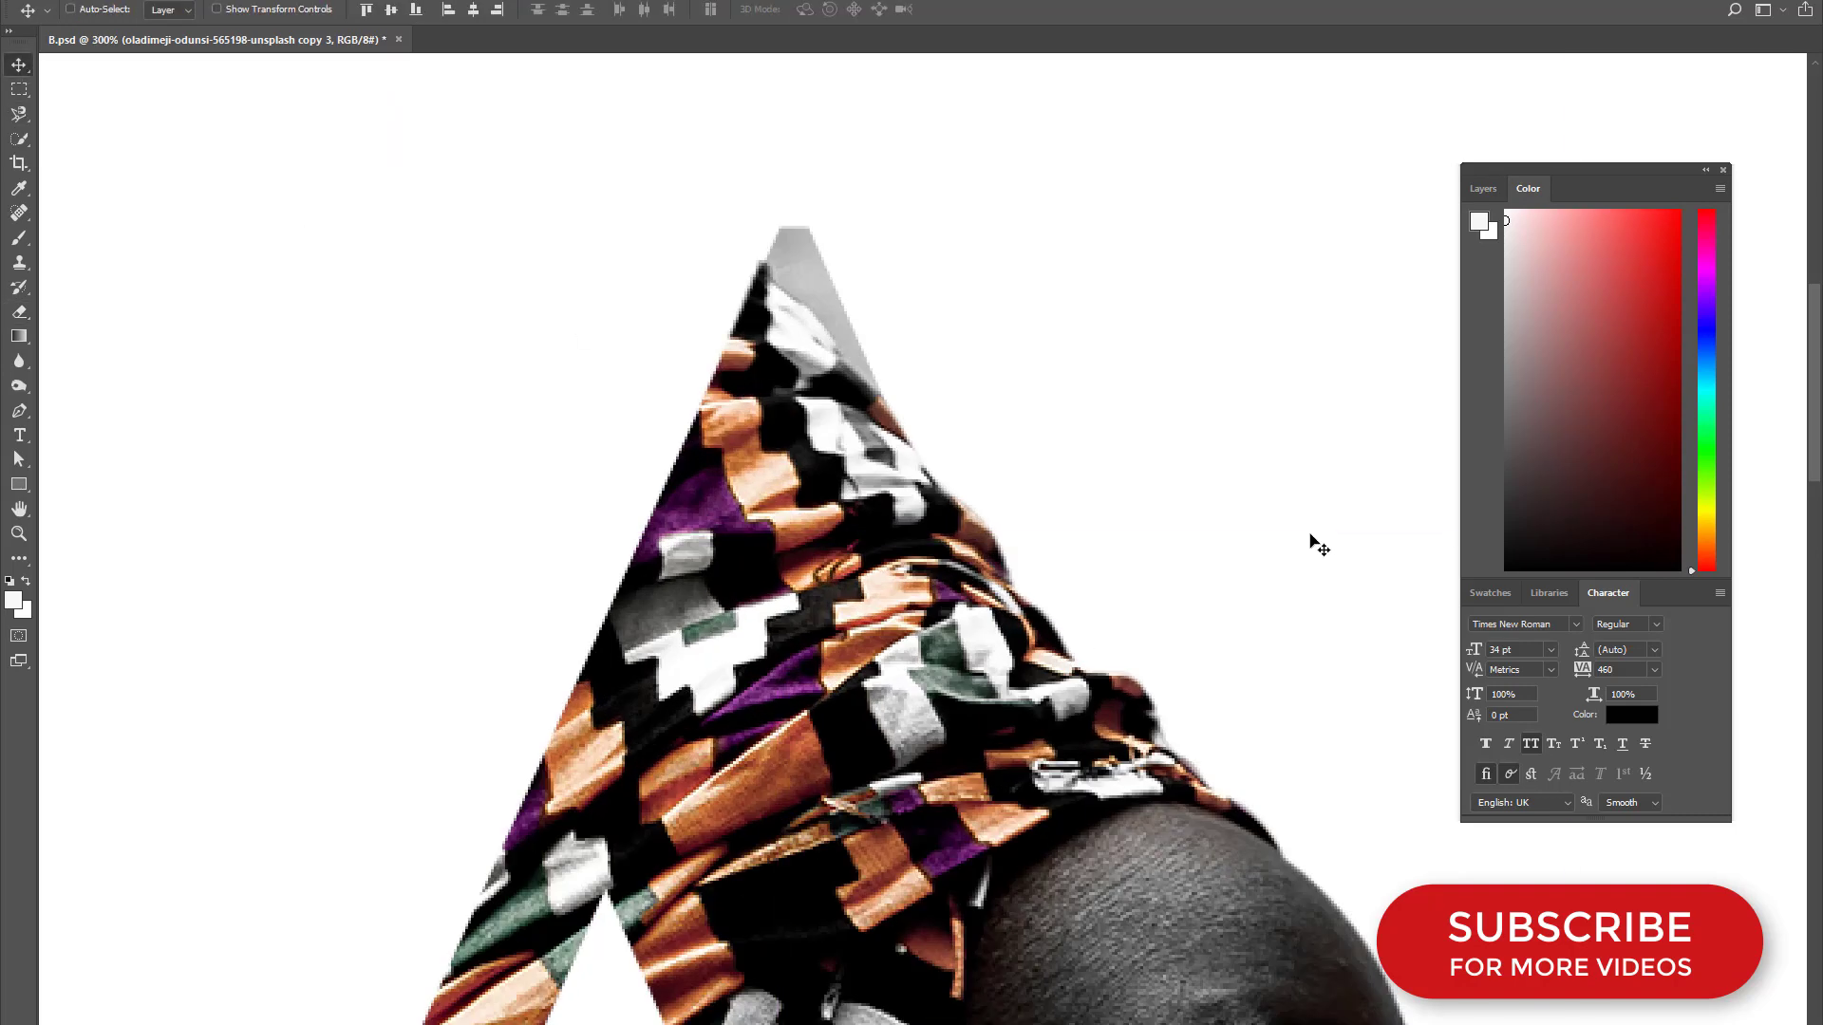
key("ctrl+minus")
key("ctrl+plus")
left_click(1483, 189)
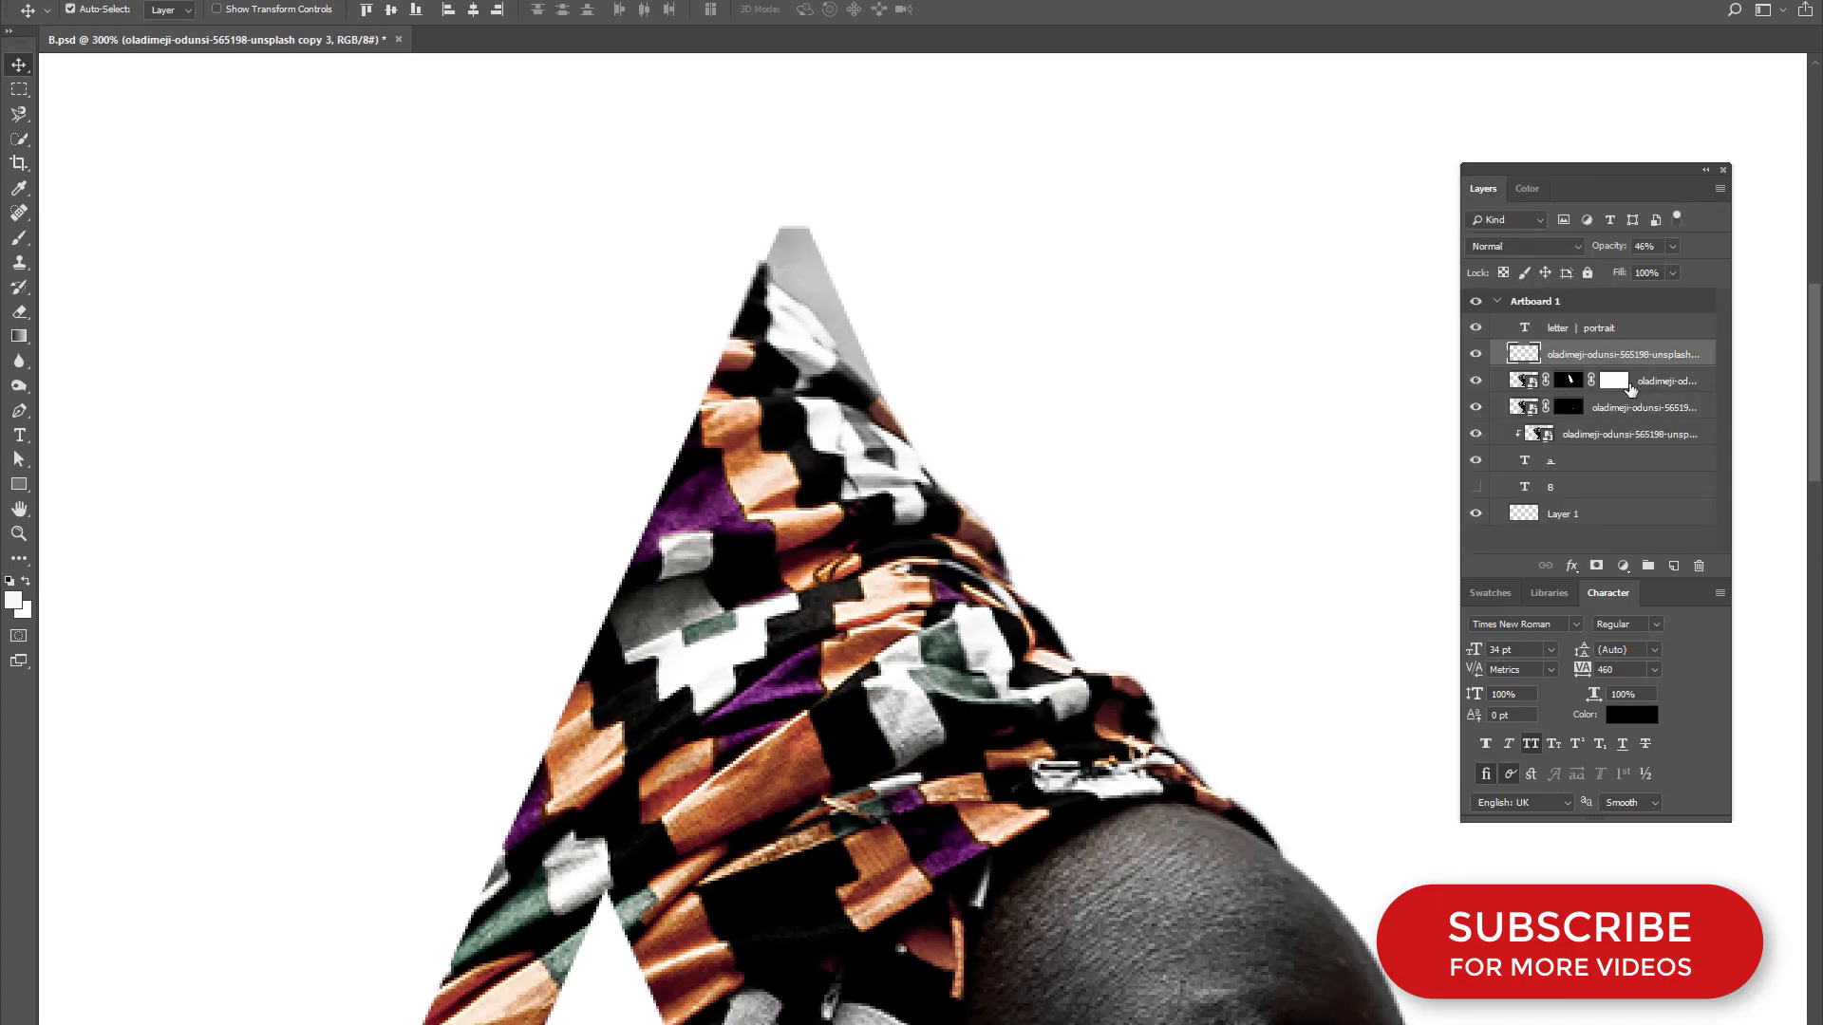
left_click(1635, 385)
left_click(1569, 379)
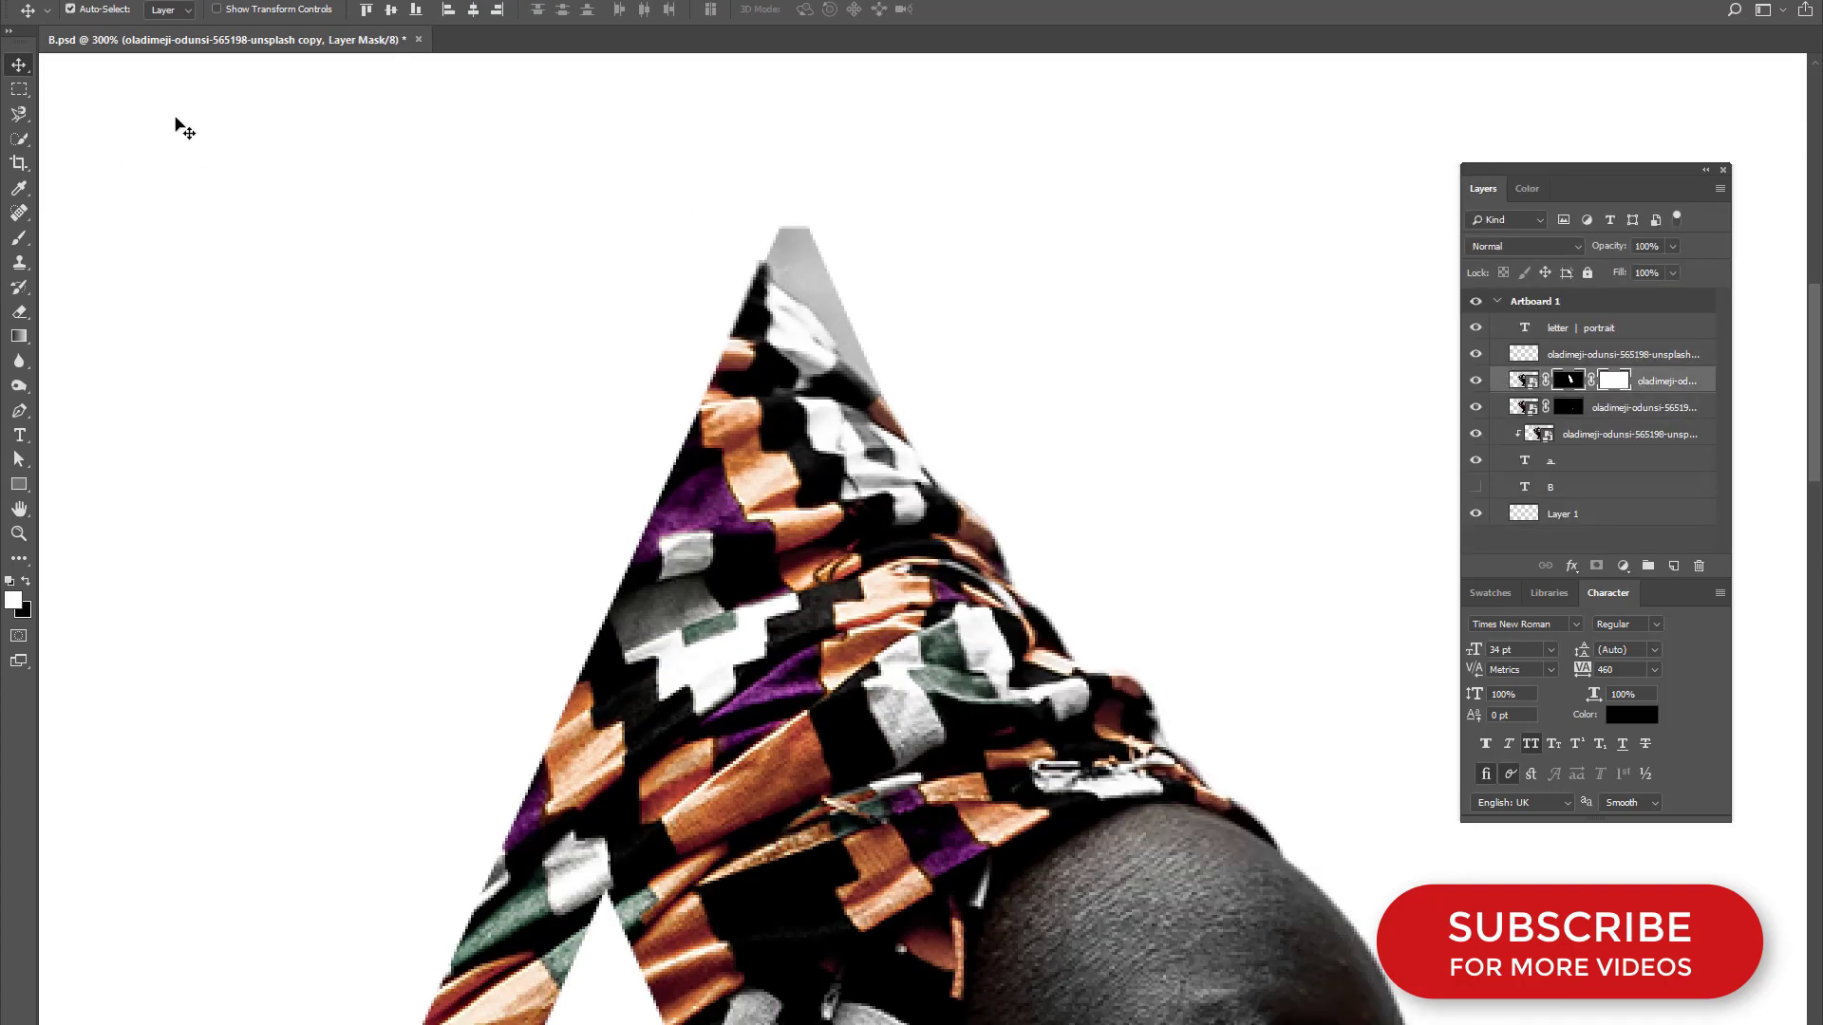
key("e")
left_click_drag(755, 234, 725, 334)
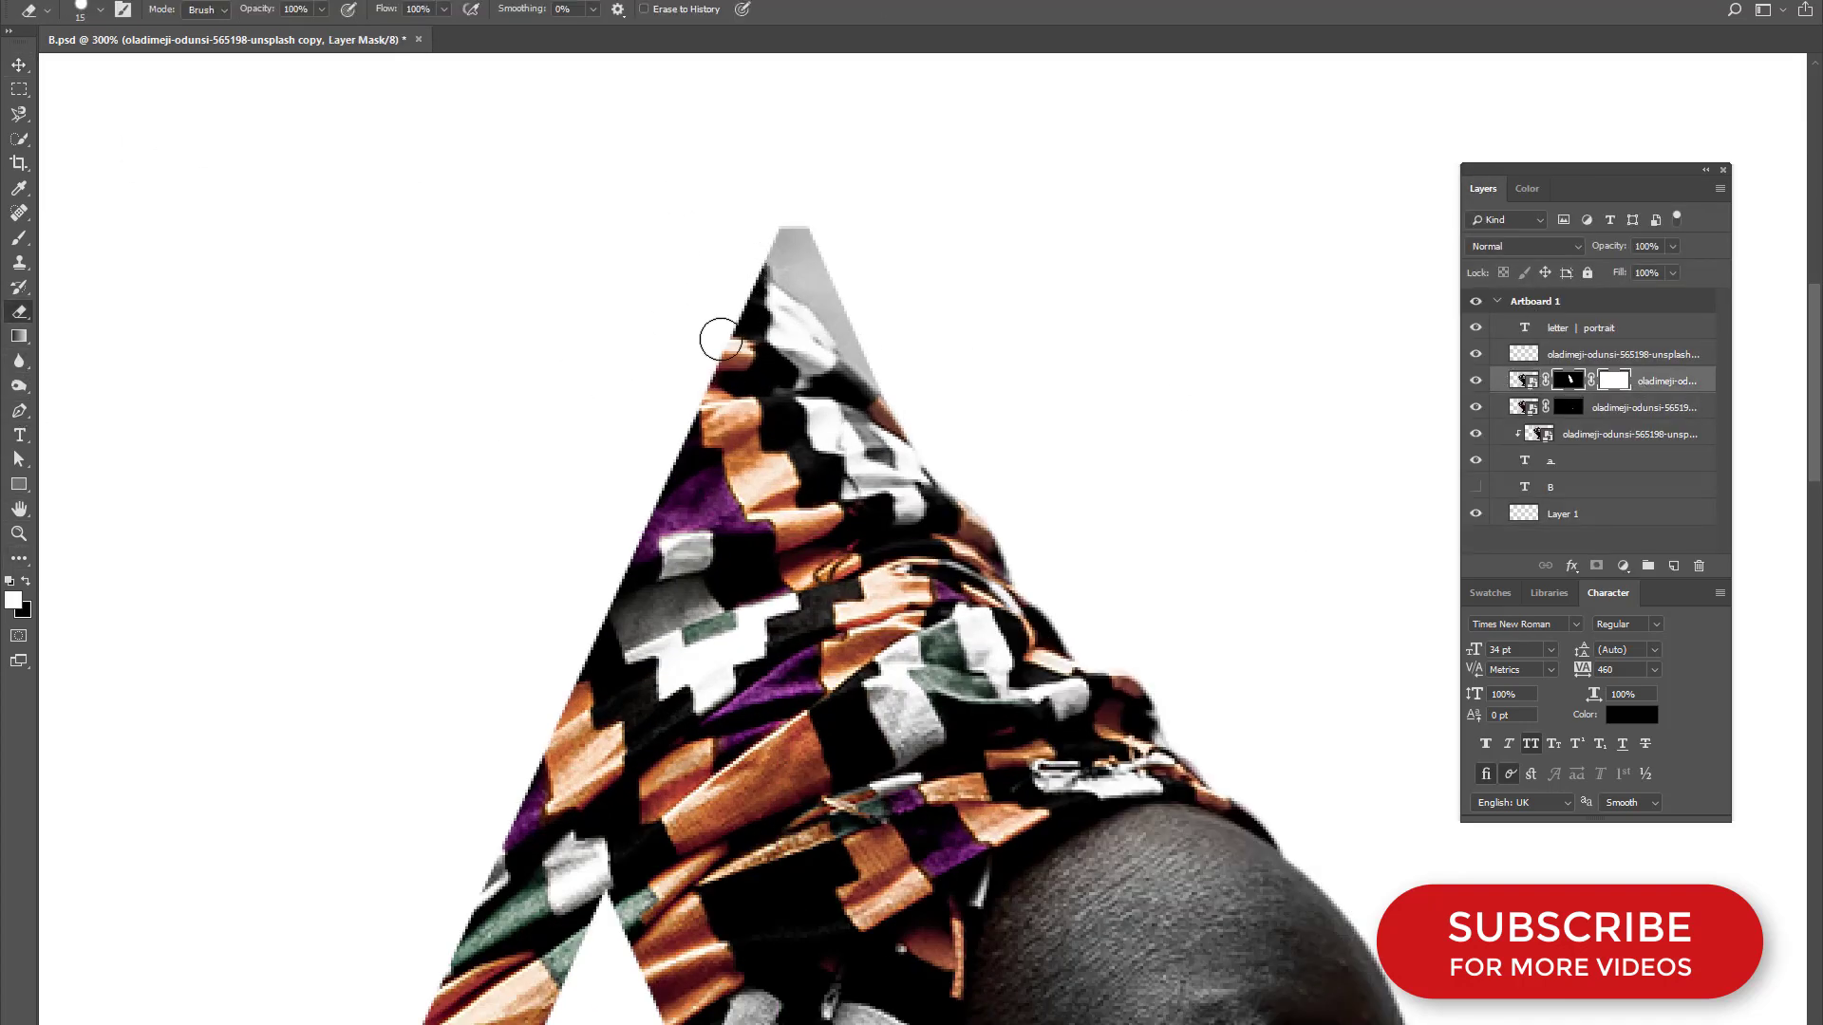